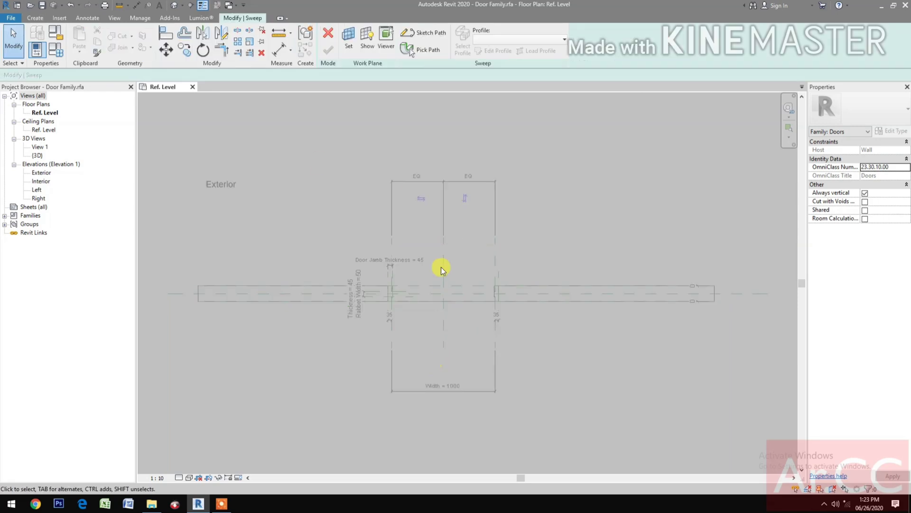
Start sketching the sweep path with the Interior reference plane picked as work plane, and open the Interior elevation for it
left_click(435, 38)
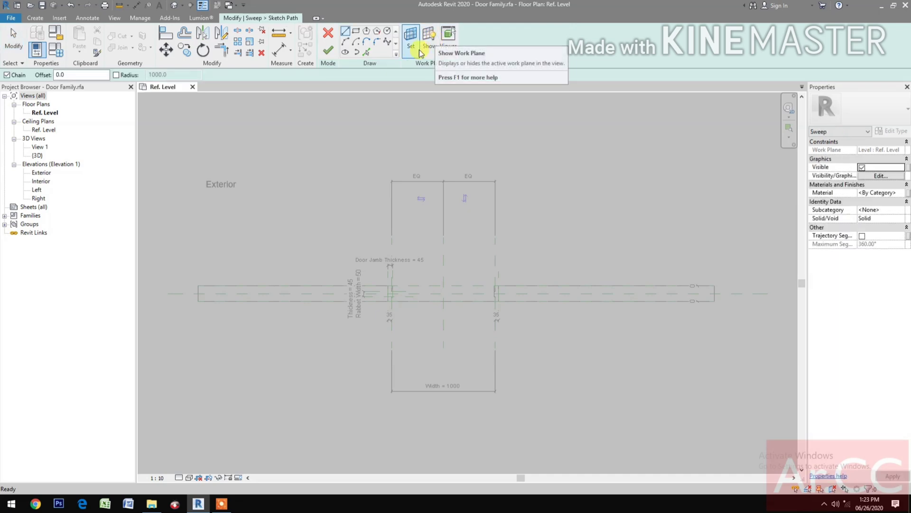
left_click(411, 55)
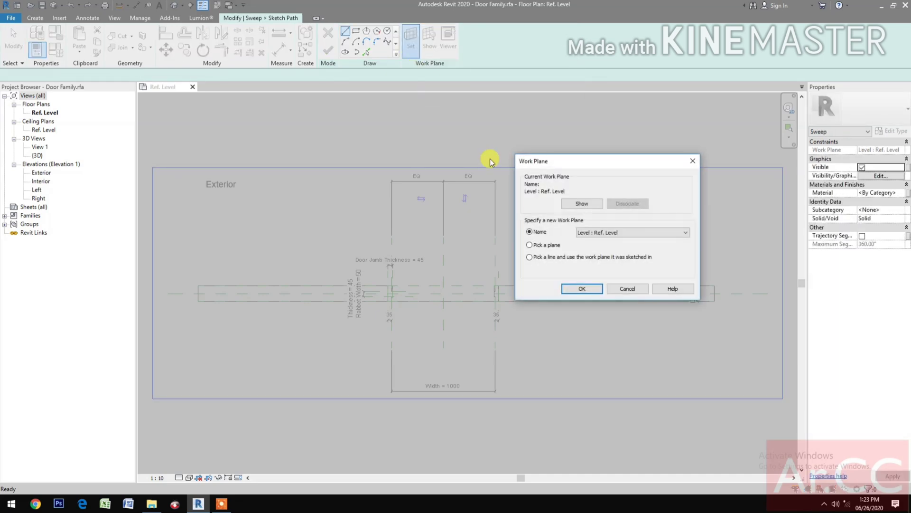
left_click(573, 292)
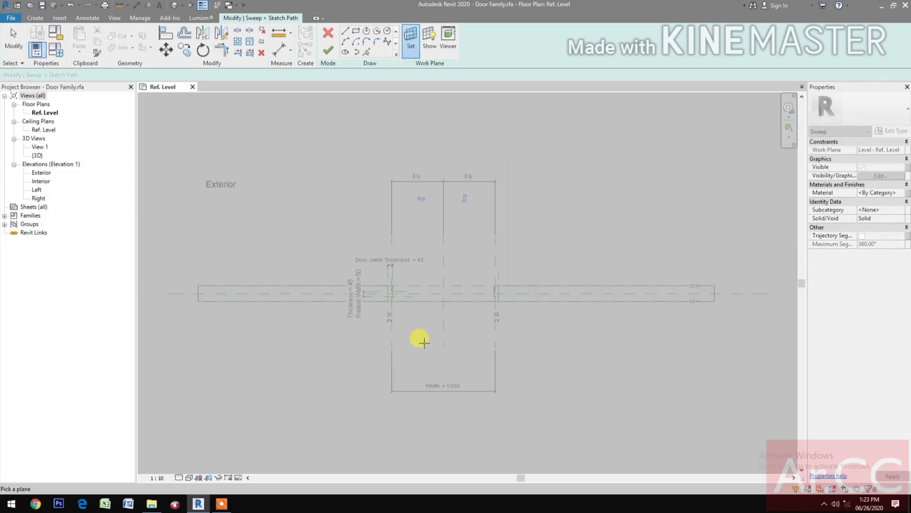
scroll(397, 311, "up", 2)
scroll(396, 310, "up", 3)
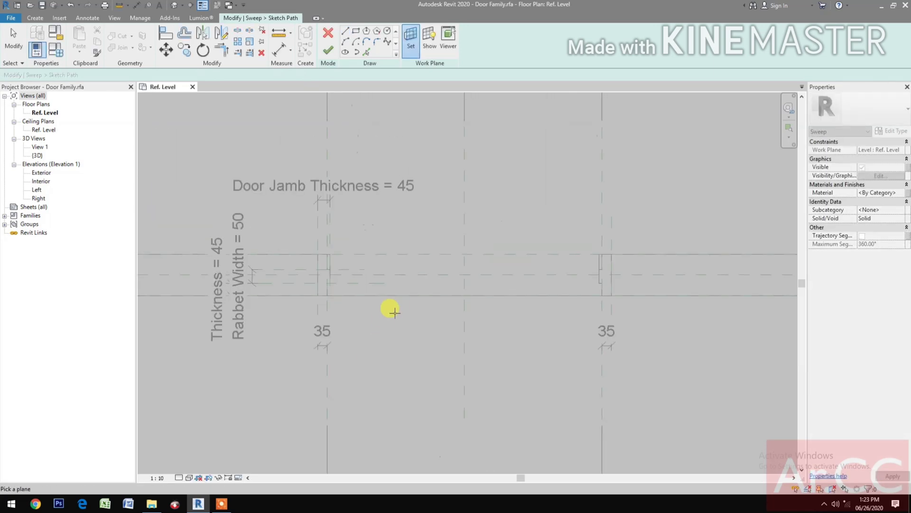
left_click(416, 296)
left_click(416, 181)
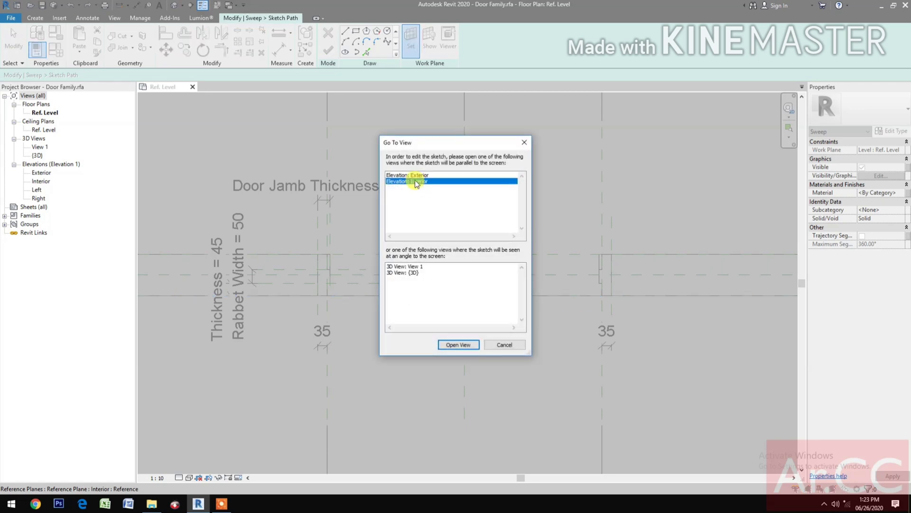
left_click(458, 345)
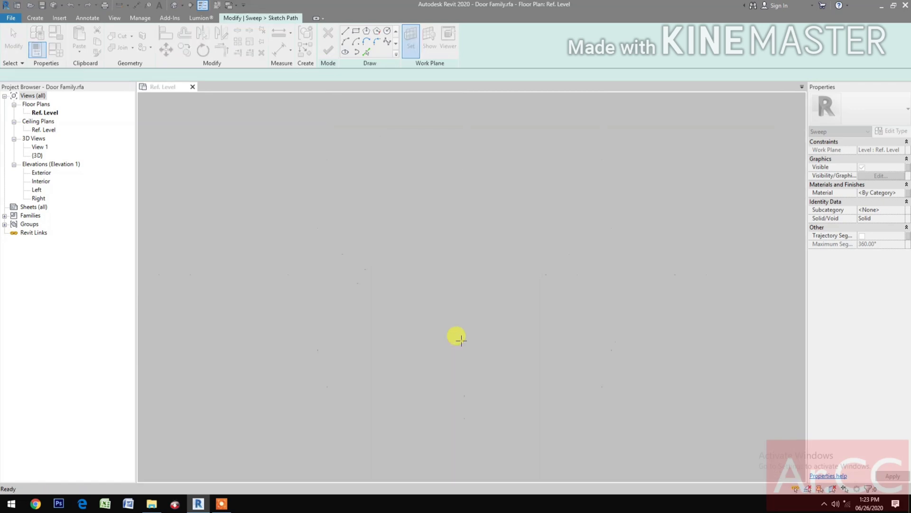
Sketch a three-sided open path inside the door opening, about 760 mm wide and 1880 mm high, starting and ending at floor level
scroll(370, 364, "up", 3)
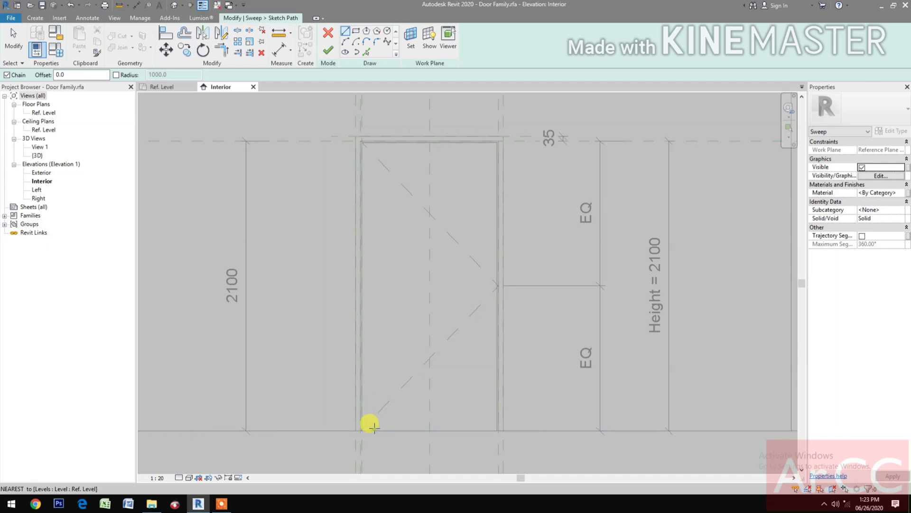
left_click(371, 428)
left_click(373, 171)
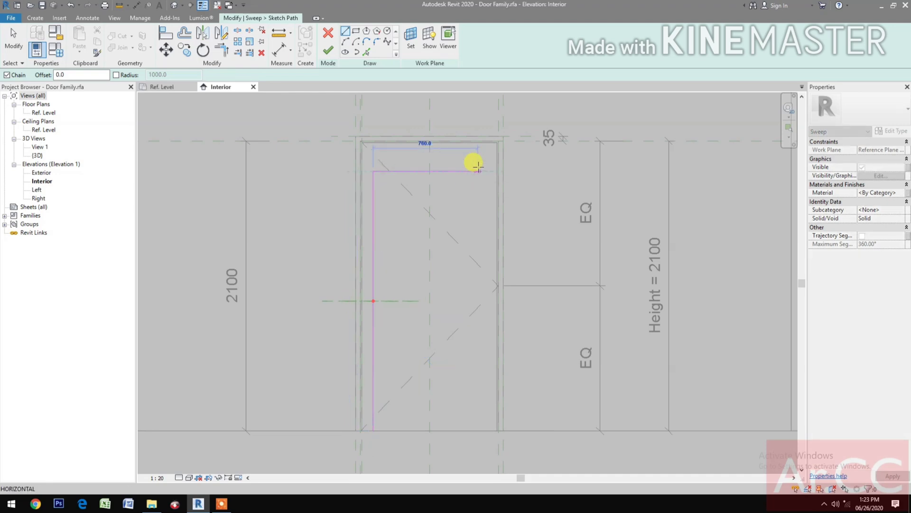
left_click(478, 171)
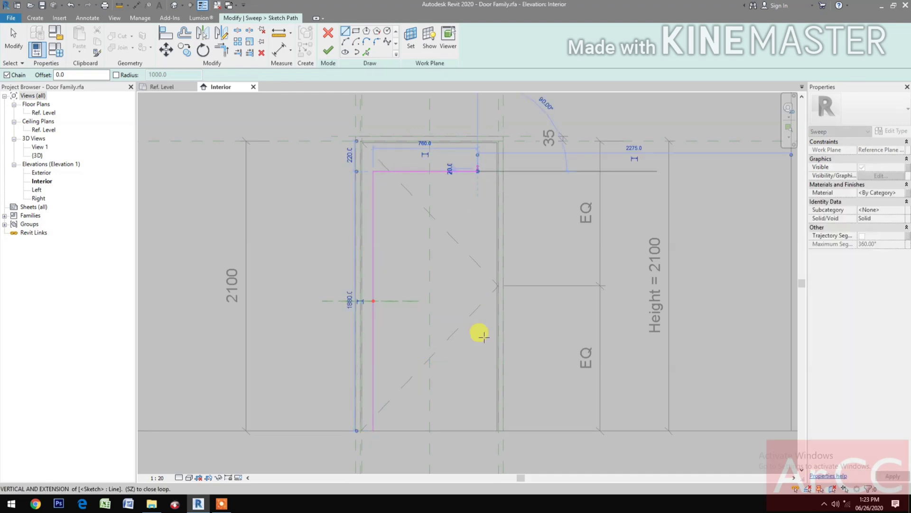
left_click(477, 430)
left_click(464, 427)
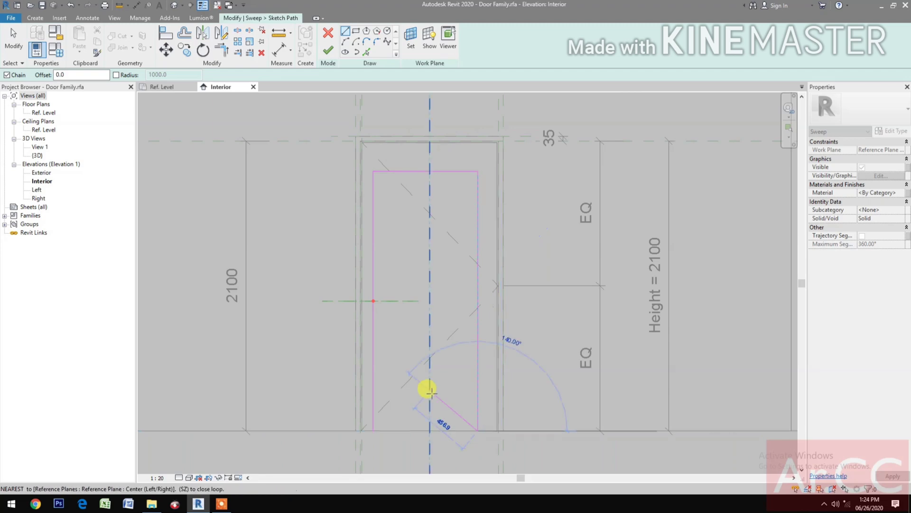
Align and lock the path's two vertical lines and top line to the outer door jamb reference planes, and finish the path
left_click(172, 37)
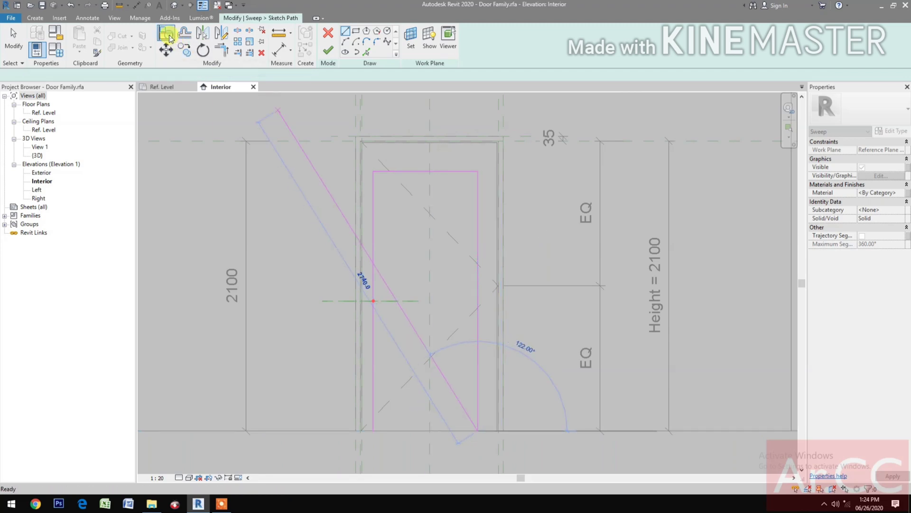
left_click(355, 108)
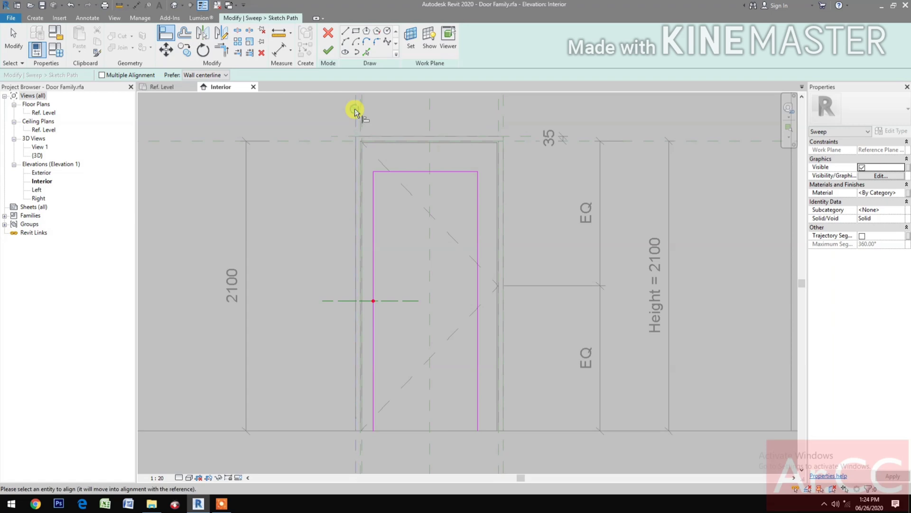
left_click(372, 203)
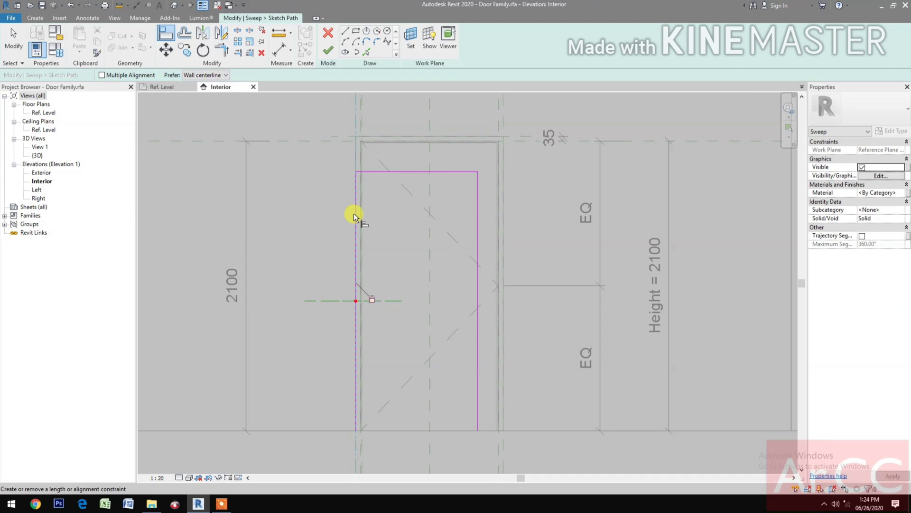
left_click(340, 141)
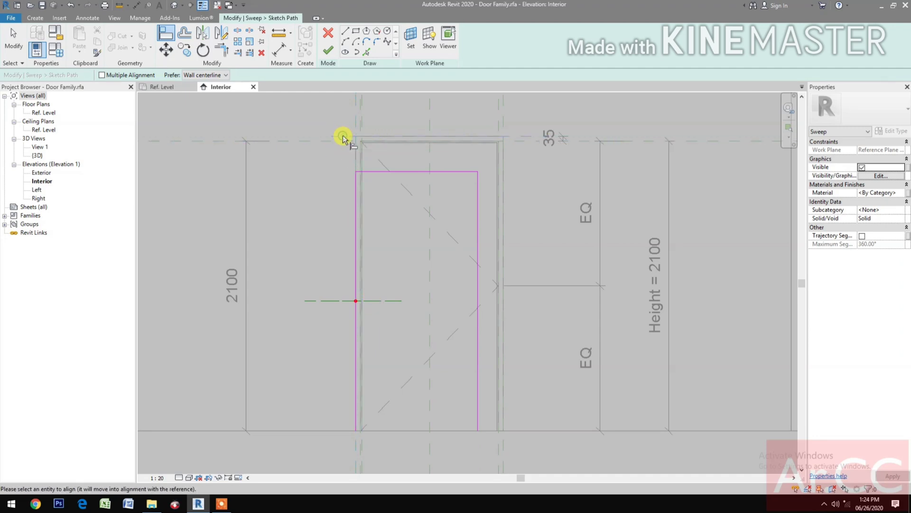
left_click(427, 173)
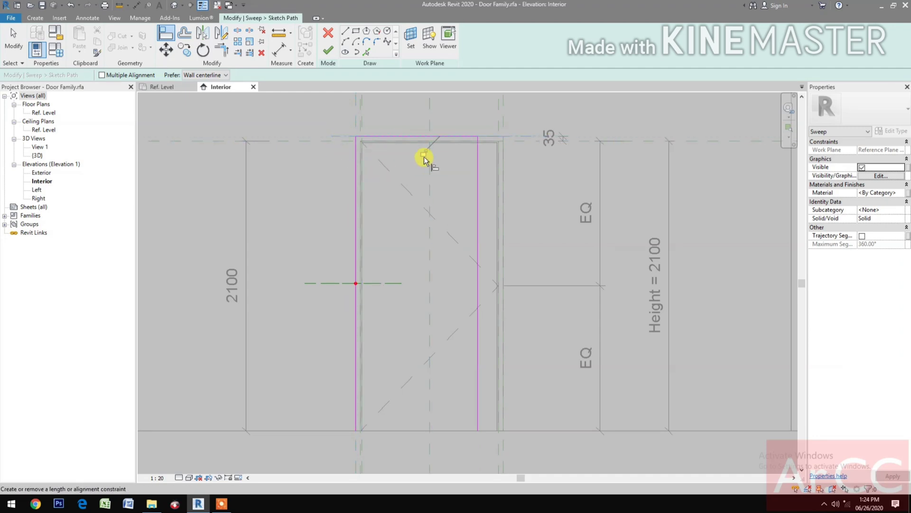
left_click(504, 116)
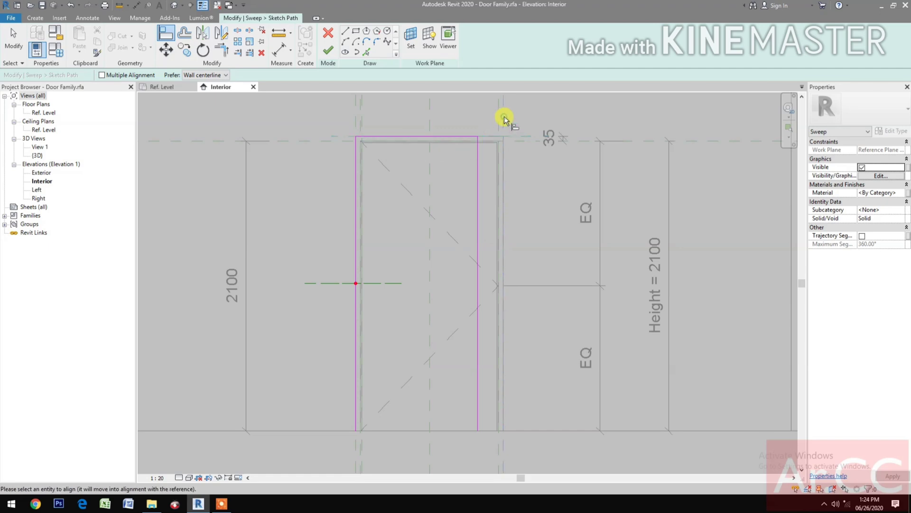
left_click(482, 180)
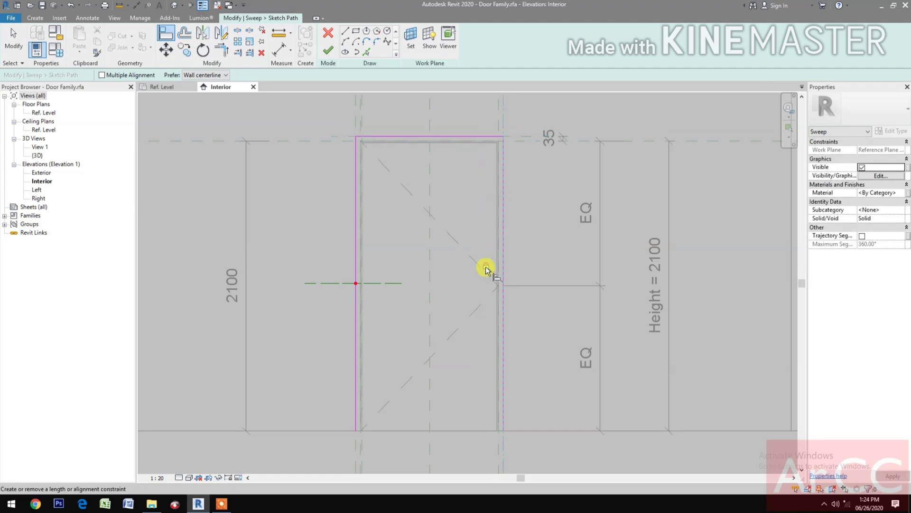
left_click(327, 52)
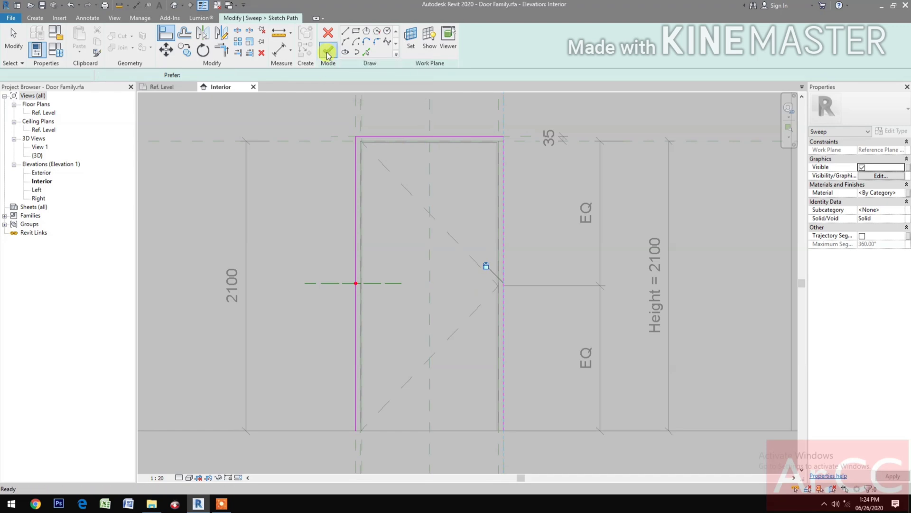
In the Ref. Level plan, load Wood Casing 8 18x90mm.rfa from the Wood Casing folder and assign it as the sweep profile
left_click(163, 87)
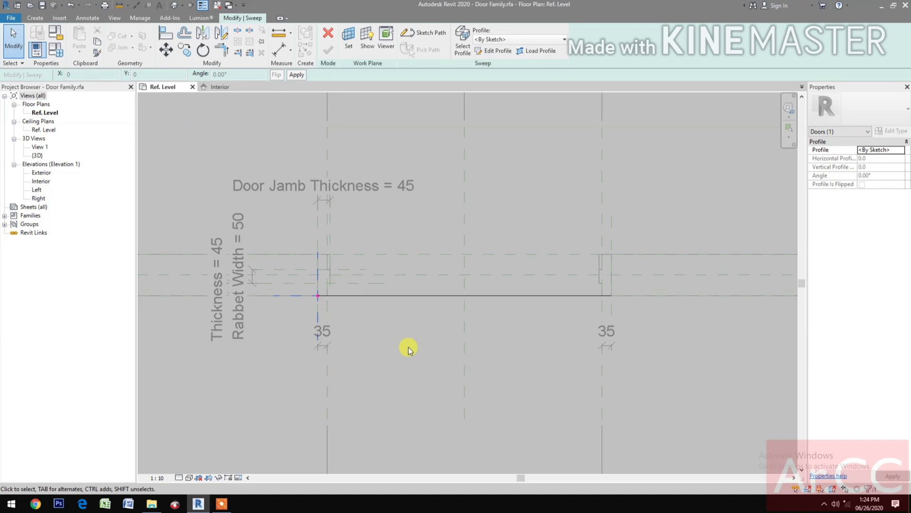
left_click(542, 51)
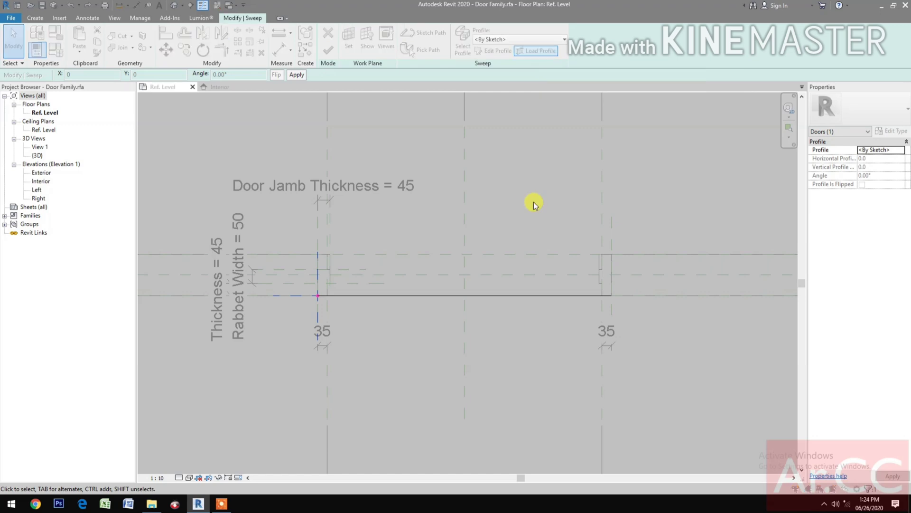
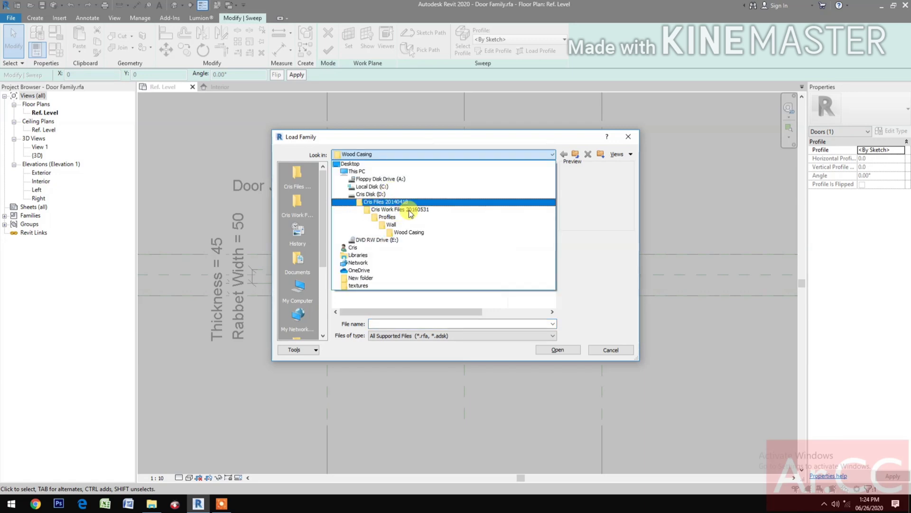
left_click(410, 234)
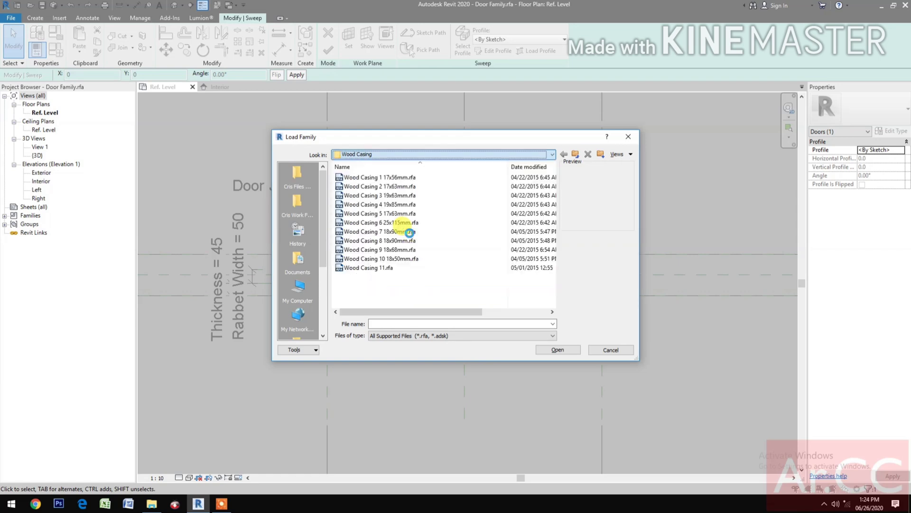
left_click(382, 242)
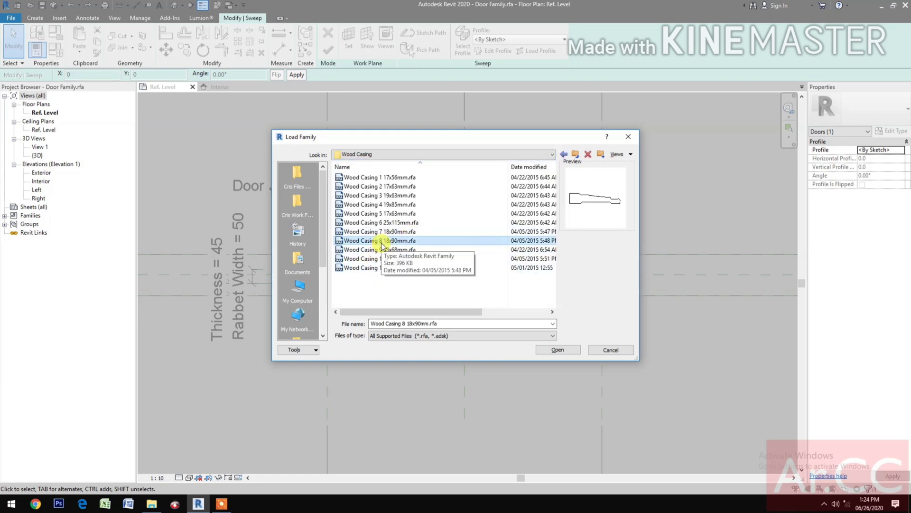
left_click(553, 350)
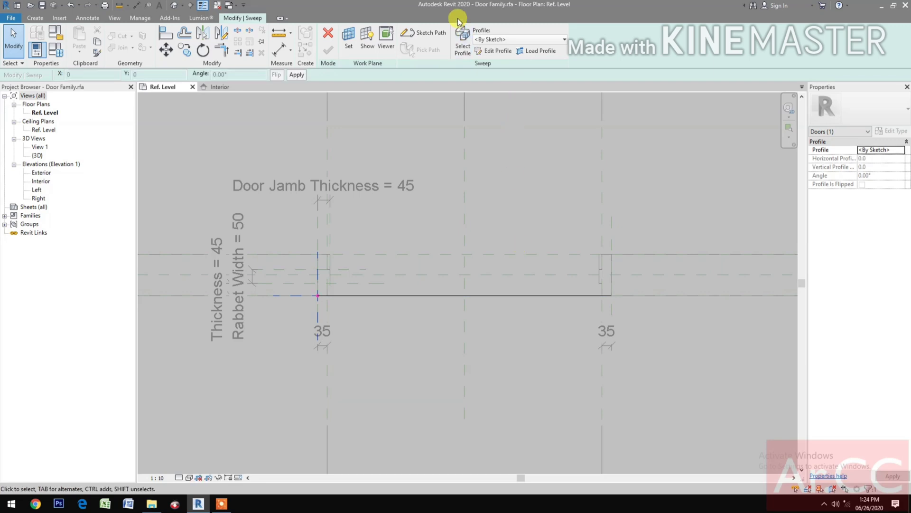
left_click(516, 40)
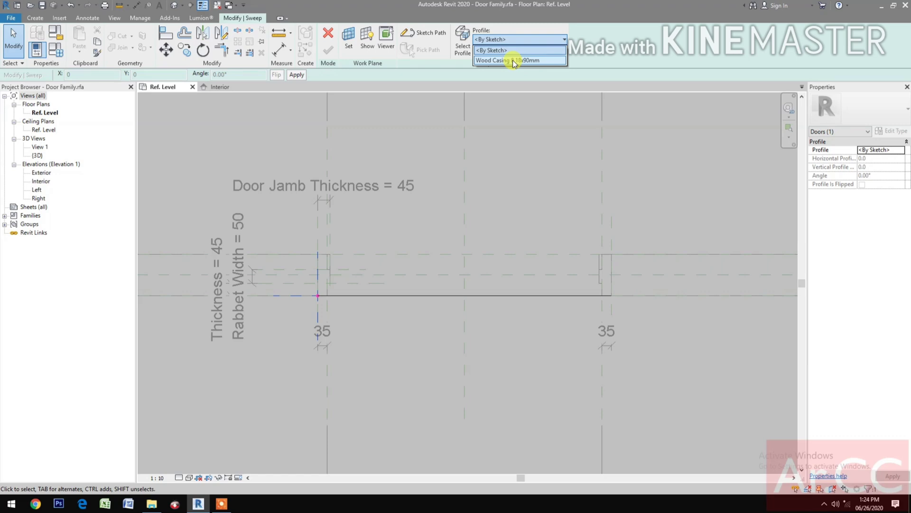
left_click(515, 61)
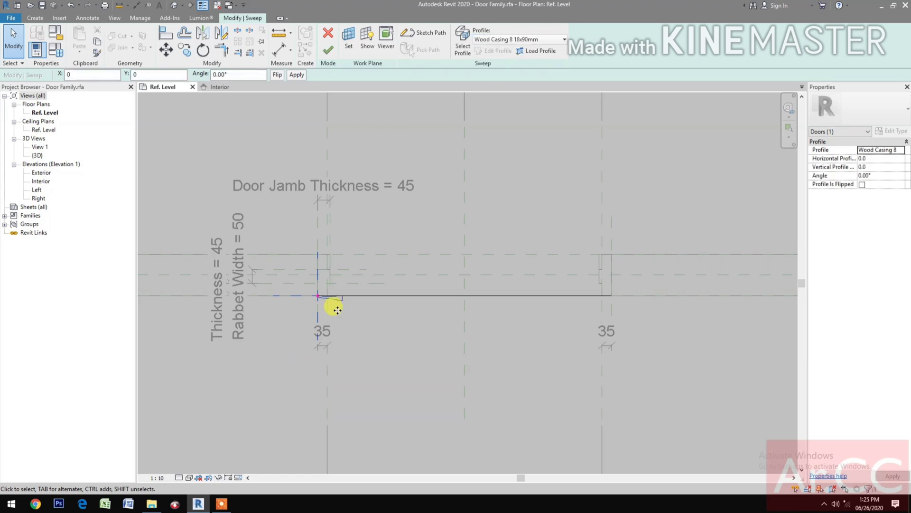
Flip the casing profile and set its horizontal profile offset to -10
left_click(862, 185)
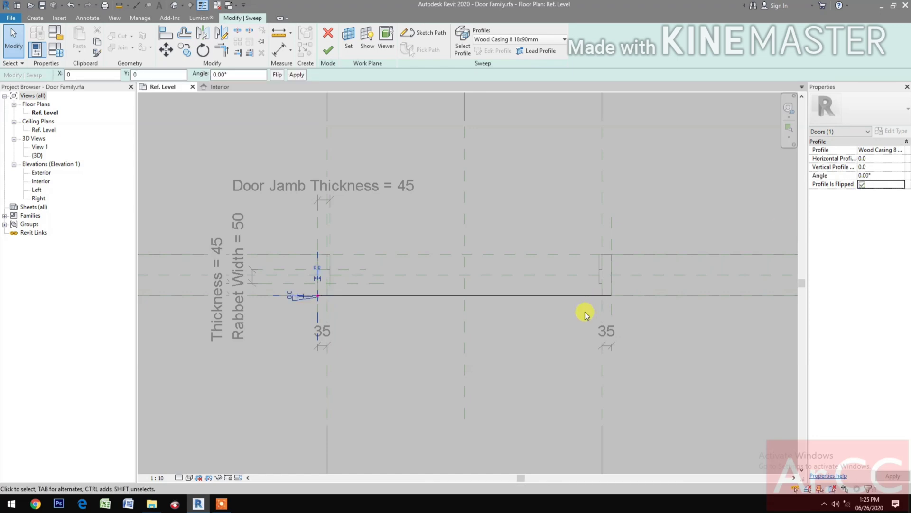
scroll(295, 312, "up", 5)
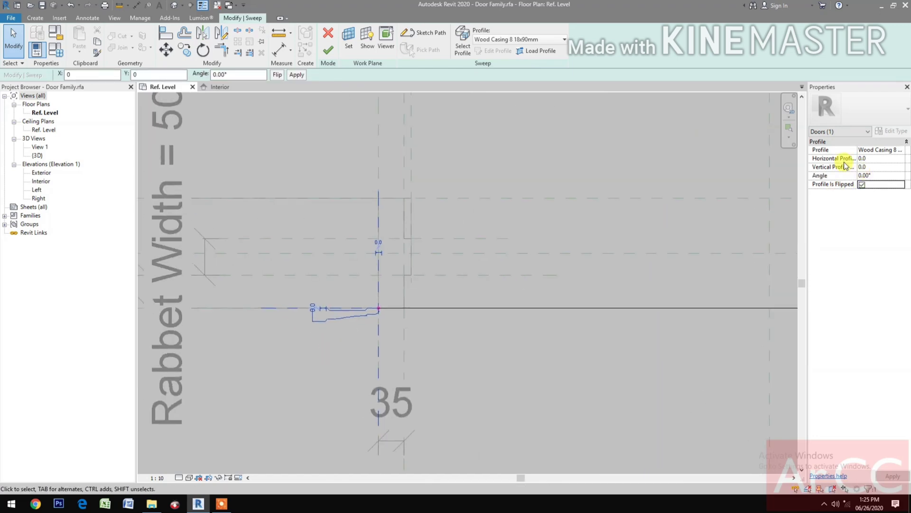
left_click(880, 159)
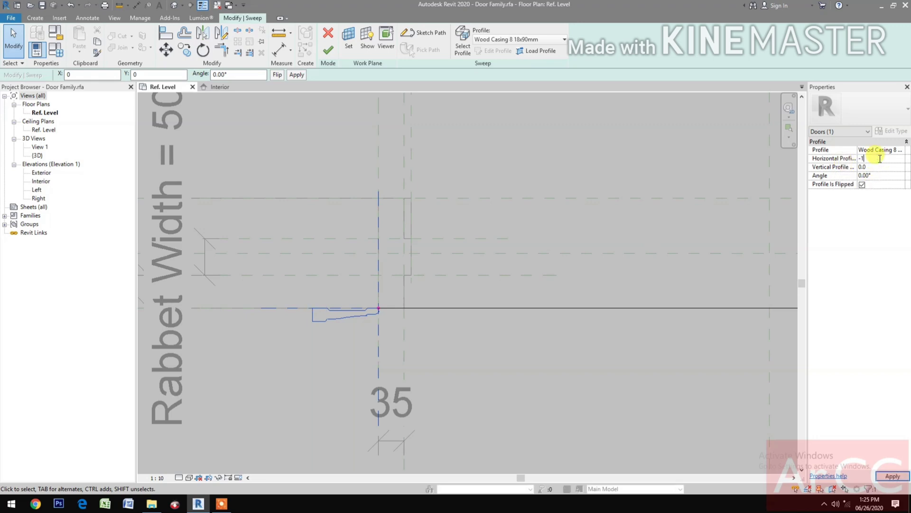
type("-10")
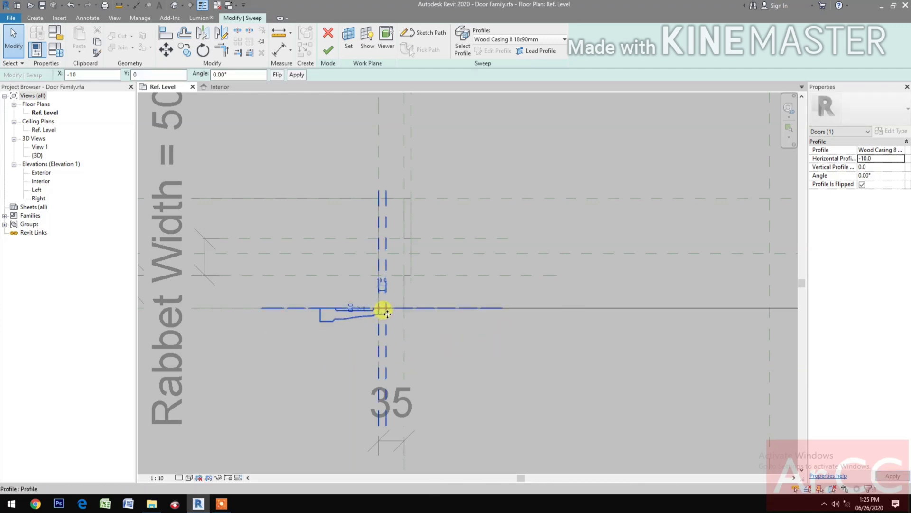
left_click(447, 352)
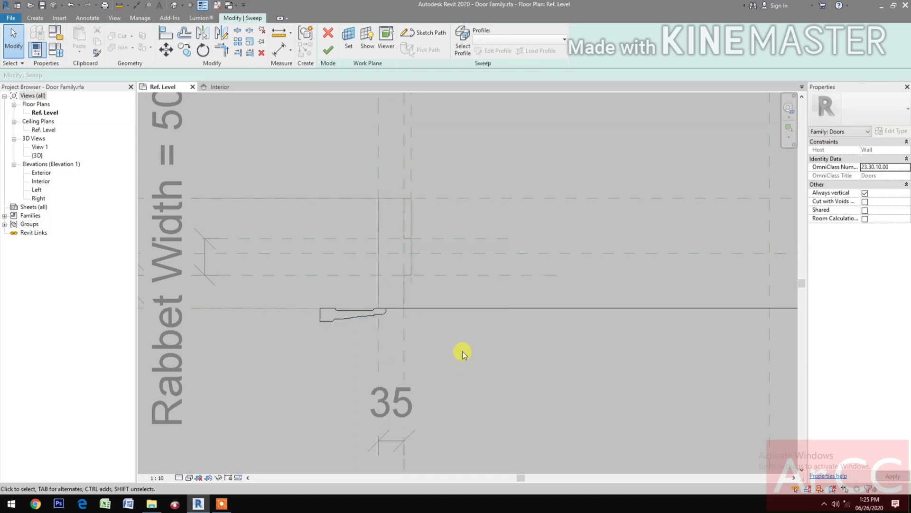
Finish the casing sweep and deselect it
scroll(462, 351, "down", 4)
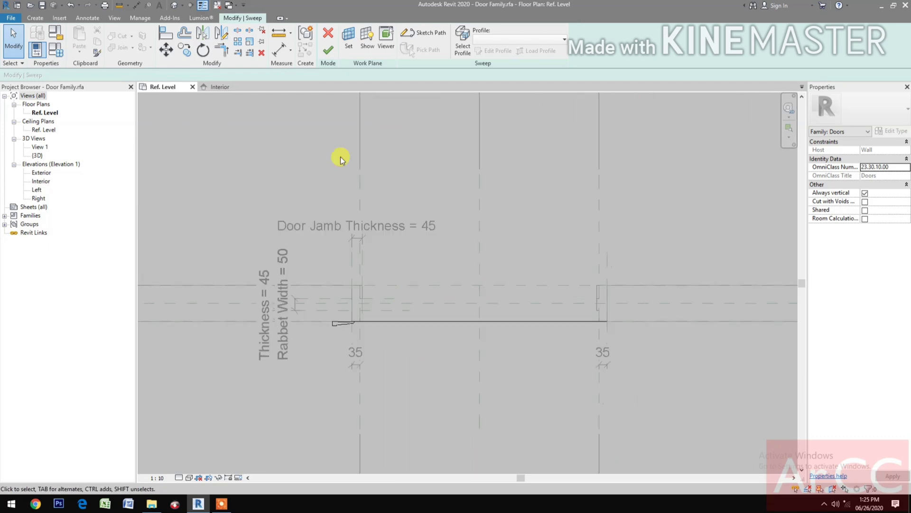
left_click(334, 59)
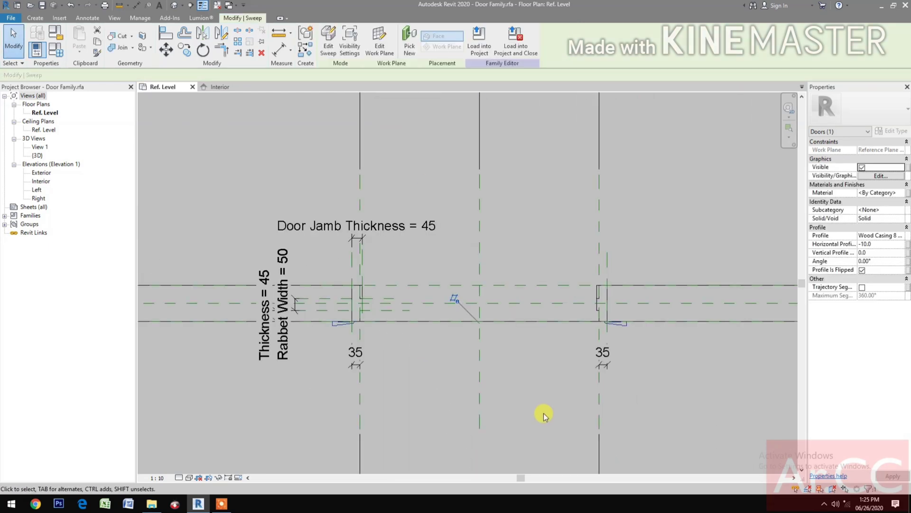
left_click(544, 416)
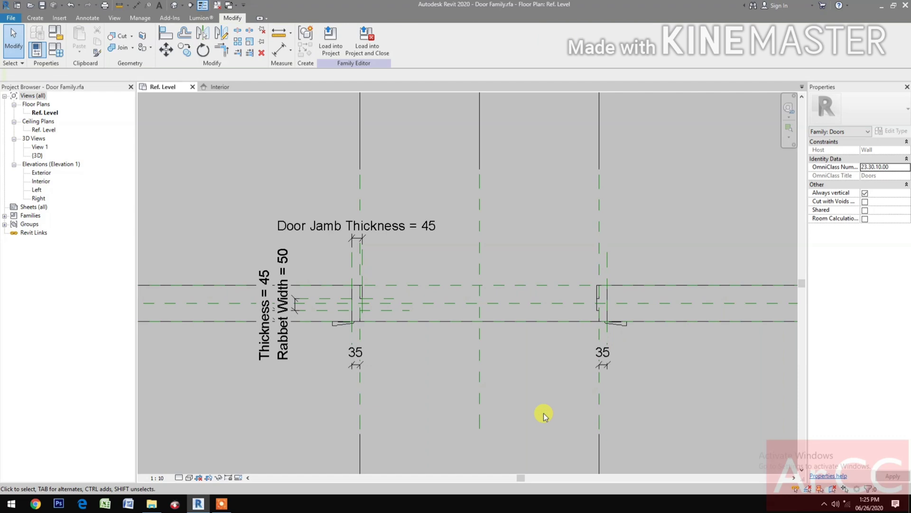
middle_click_drag(388, 393, 386, 395)
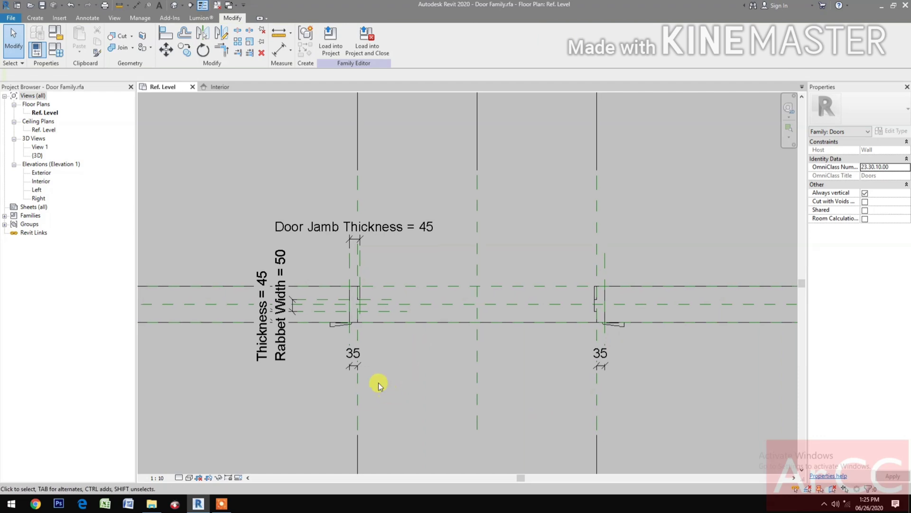
Start a new sweep with a sketched path on the Exterior reference plane and open the Interior elevation for sketching
left_click(34, 19)
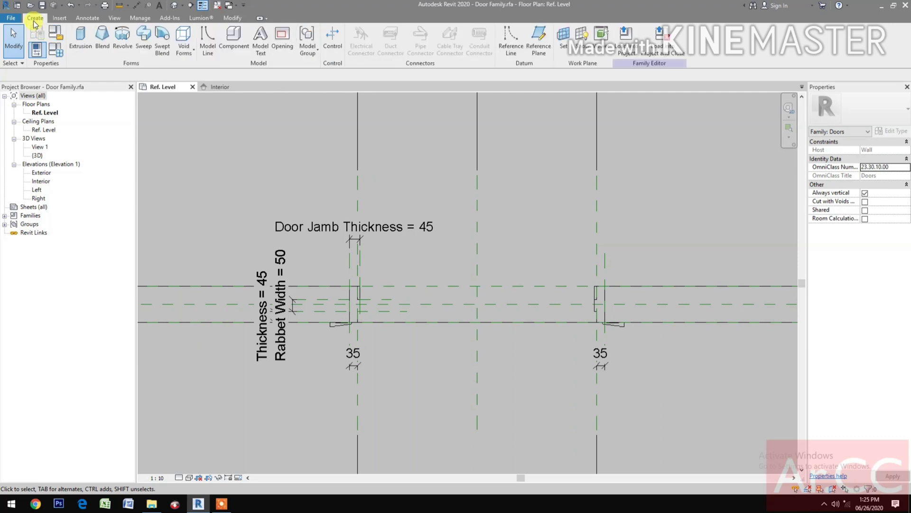
left_click(144, 45)
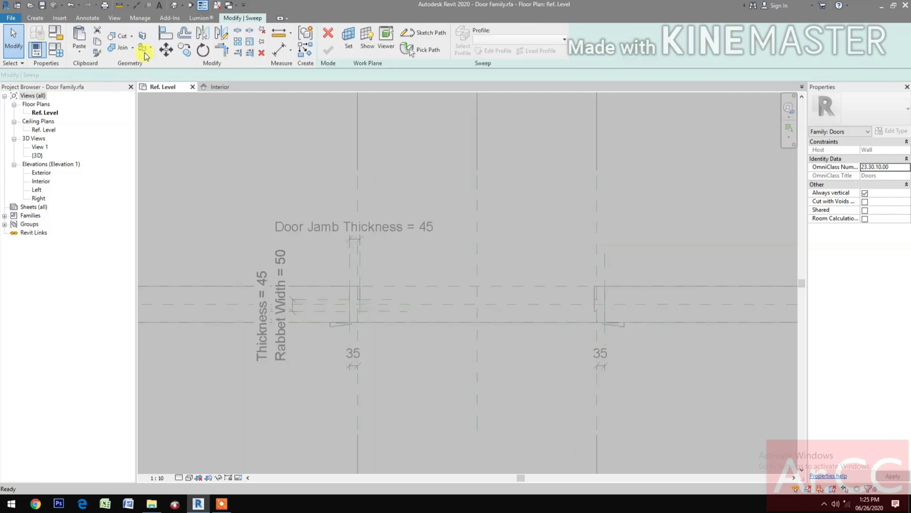
left_click(432, 32)
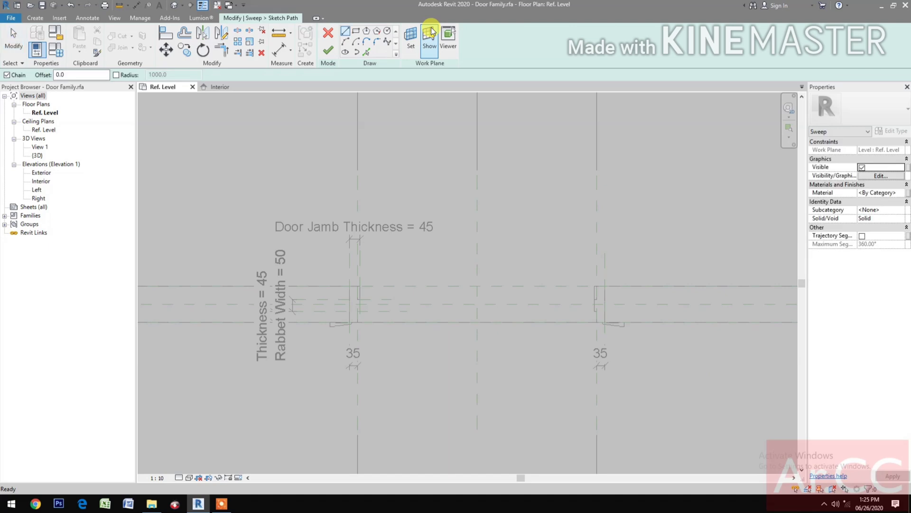
left_click(411, 47)
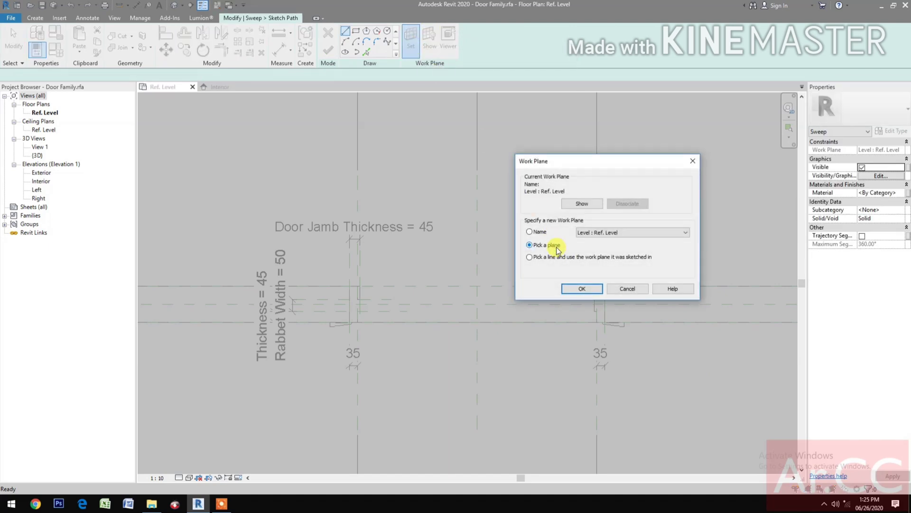
left_click(577, 288)
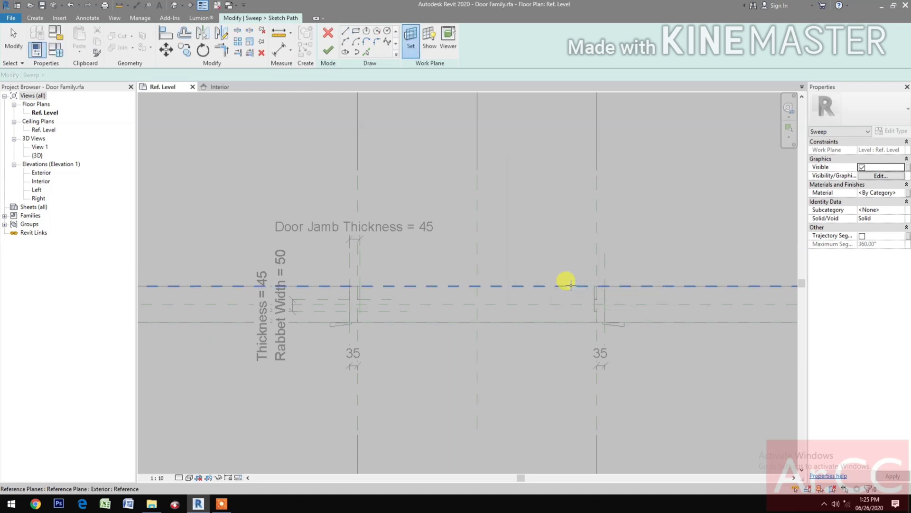
left_click(446, 286)
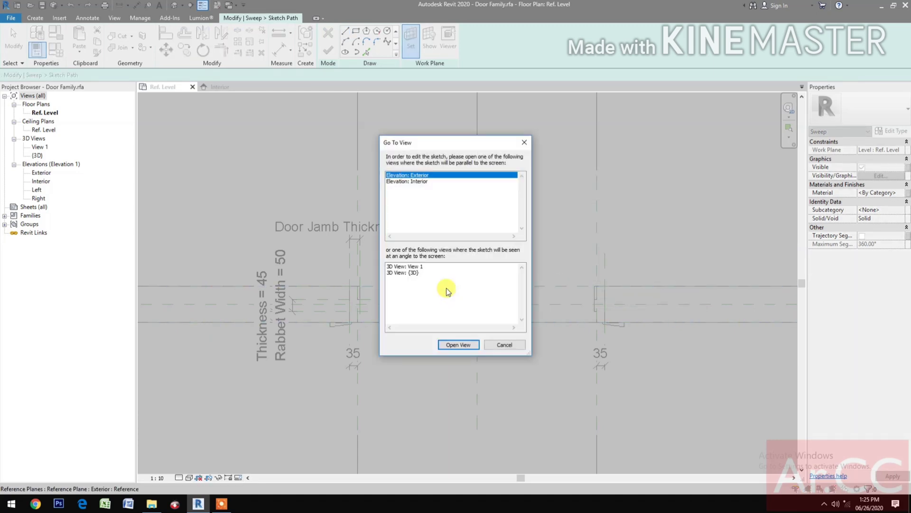
left_click(412, 182)
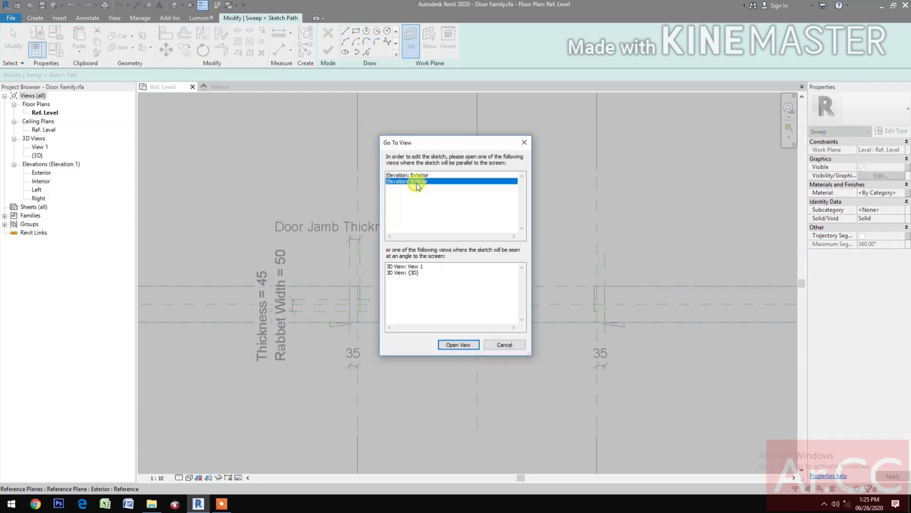
left_click(458, 351)
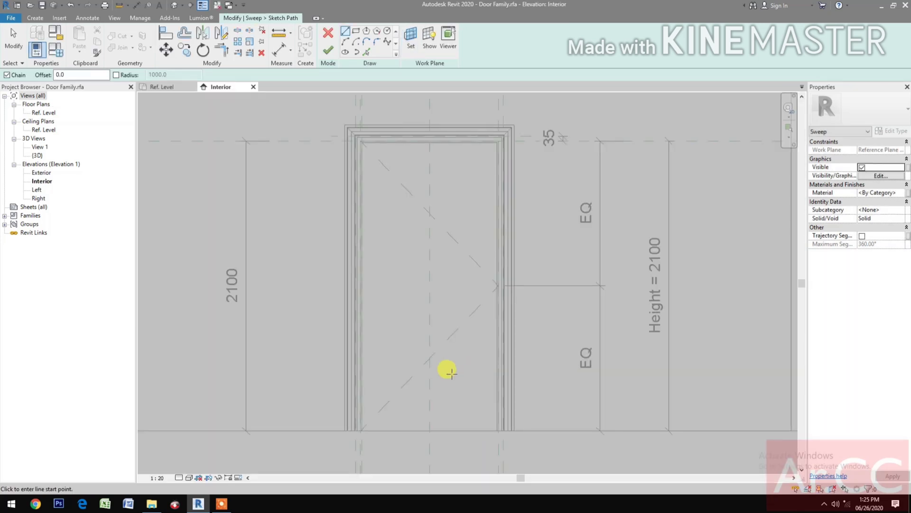
Sketch a three-line path inside the door opening, about 700 mm wide and 1860 mm high from the floor, and finish the path
left_click(378, 430)
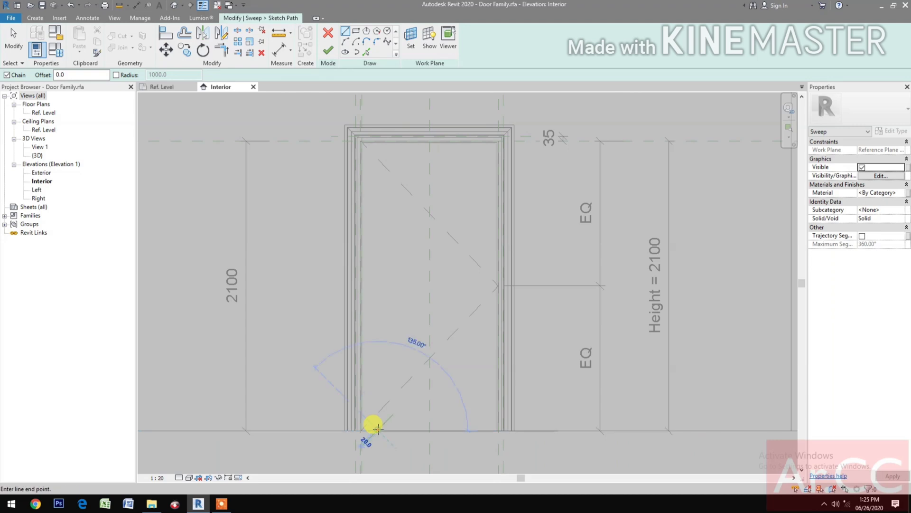
left_click(379, 173)
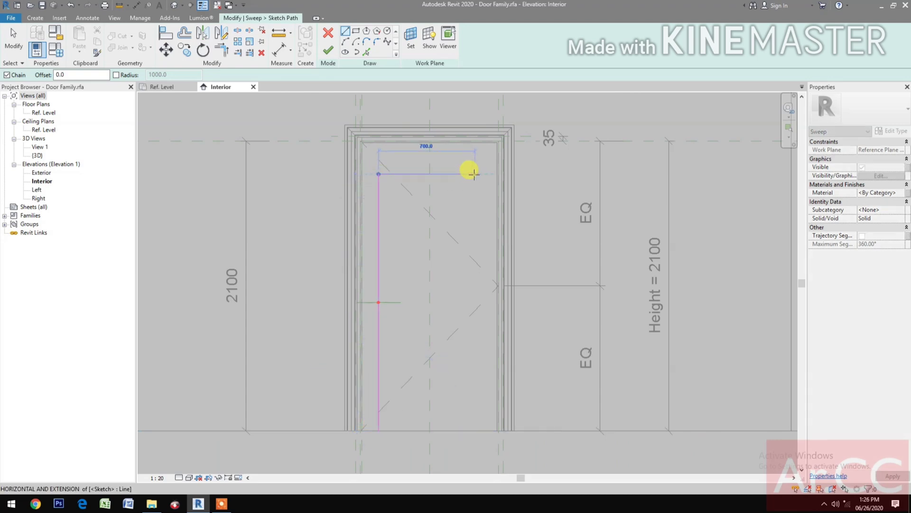
left_click(474, 174)
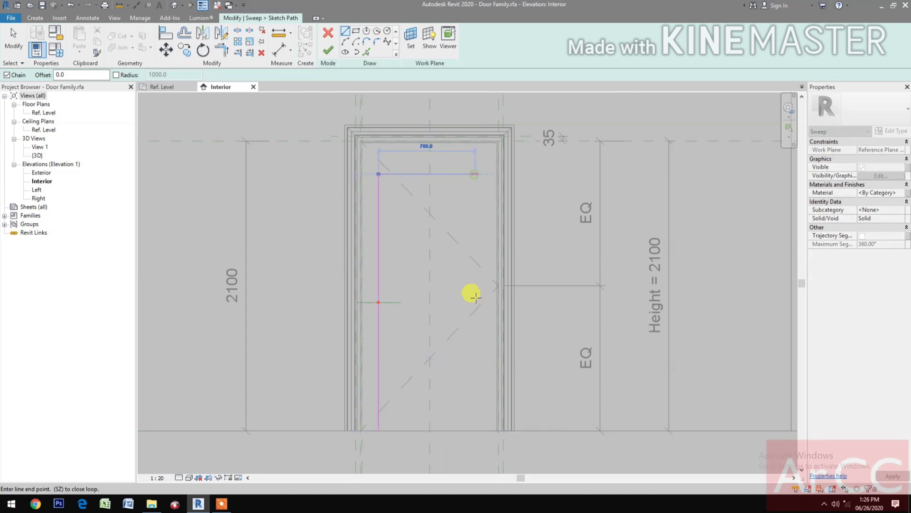
left_click(476, 430)
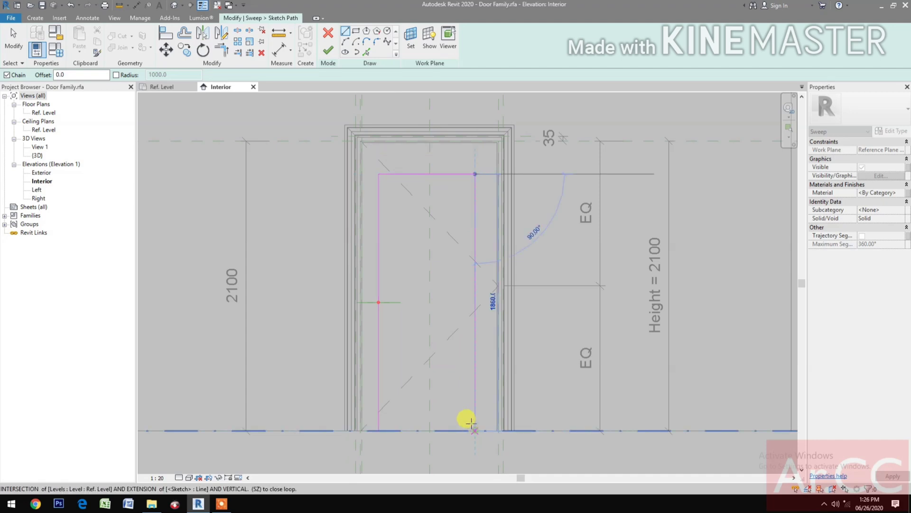
left_click(327, 51)
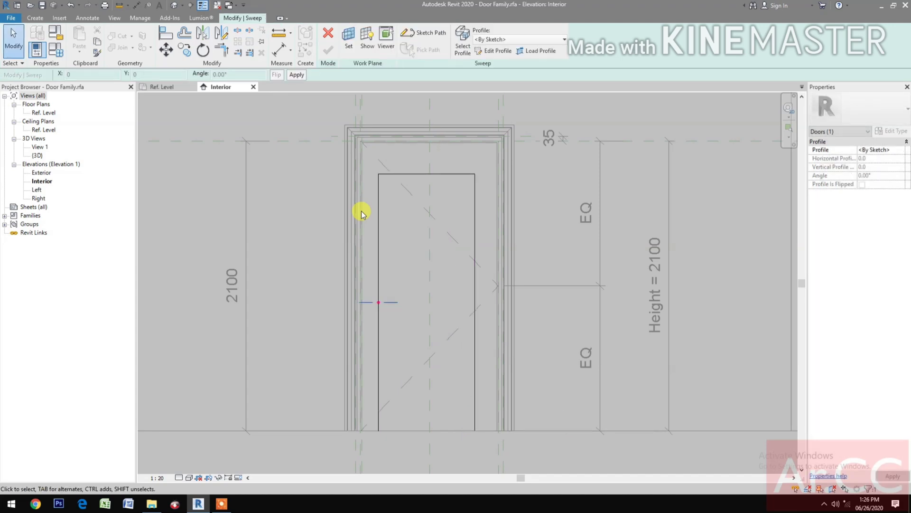
Reopen the sweep path sketch and align its left vertical line to the outer left door jamb reference plane
middle_click_drag(377, 240, 386, 267)
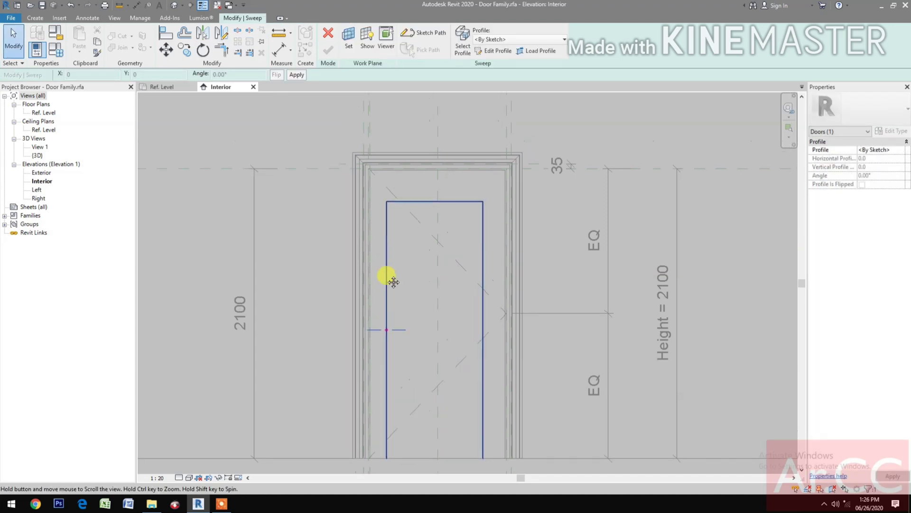
left_click(386, 257)
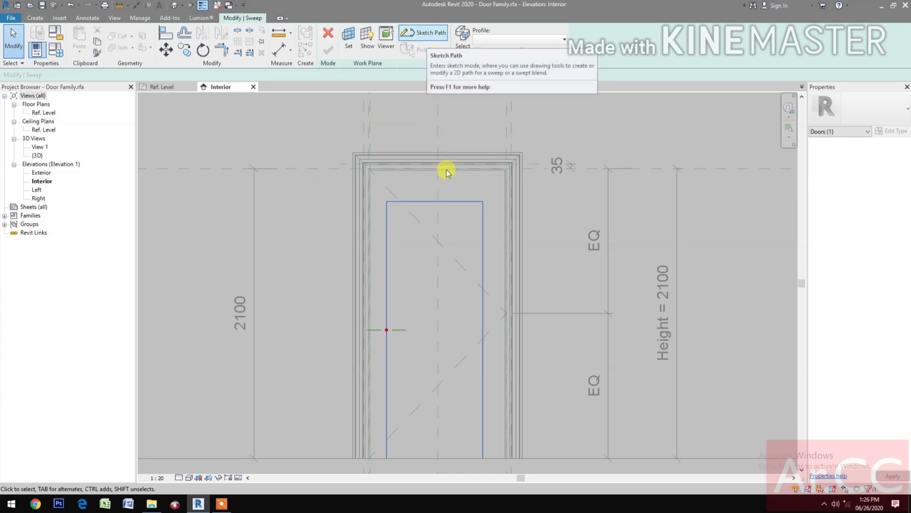
middle_click_drag(424, 319, 421, 294)
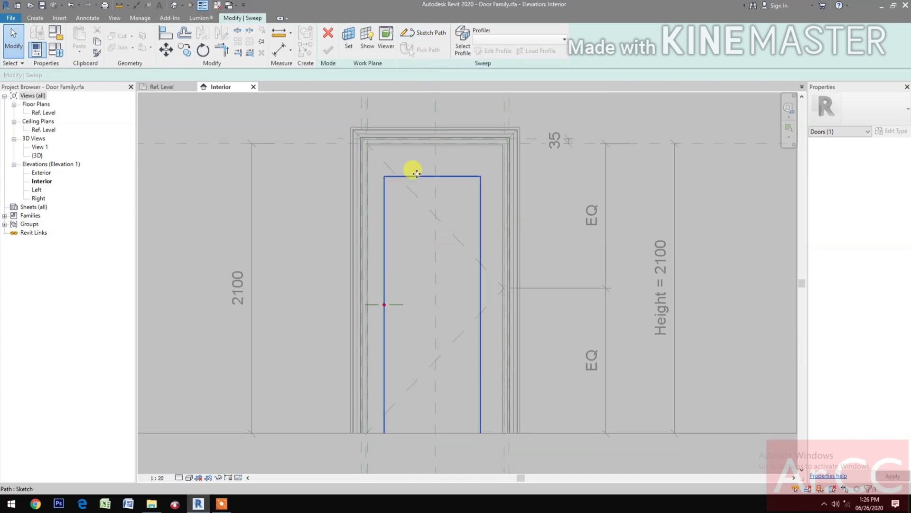
left_click(413, 258)
key("Escape")
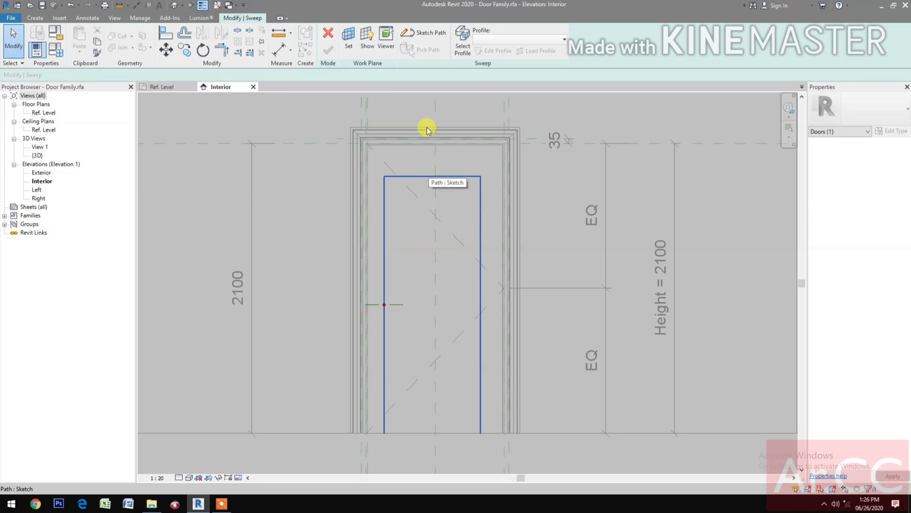
left_click(430, 33)
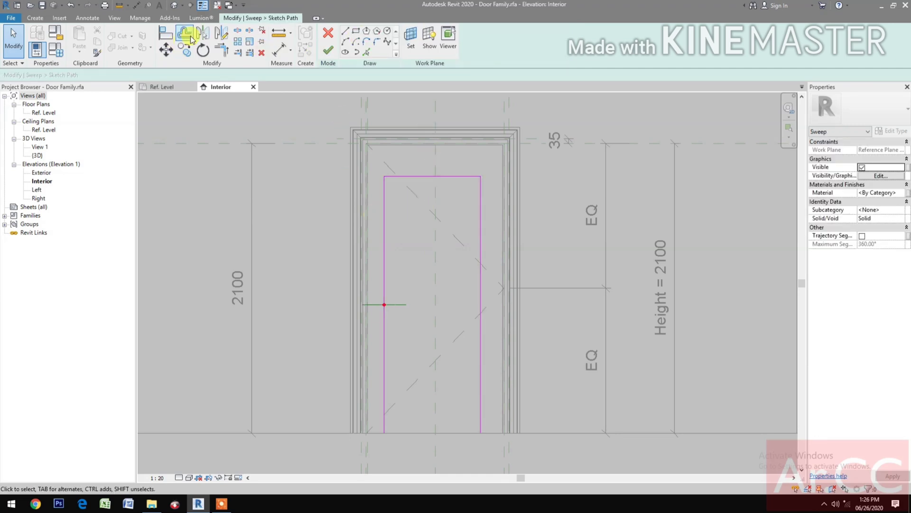
left_click(163, 37)
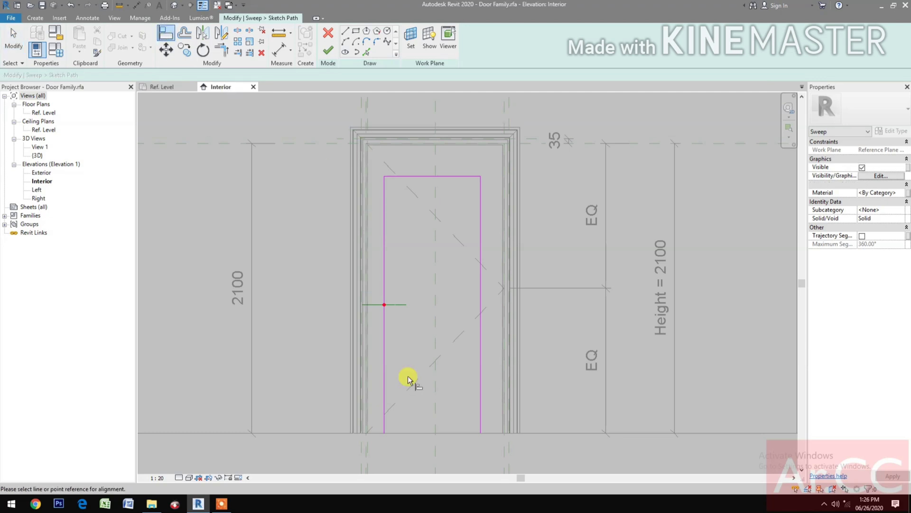
scroll(408, 375, "down", 1)
left_click(371, 155)
left_click(391, 273)
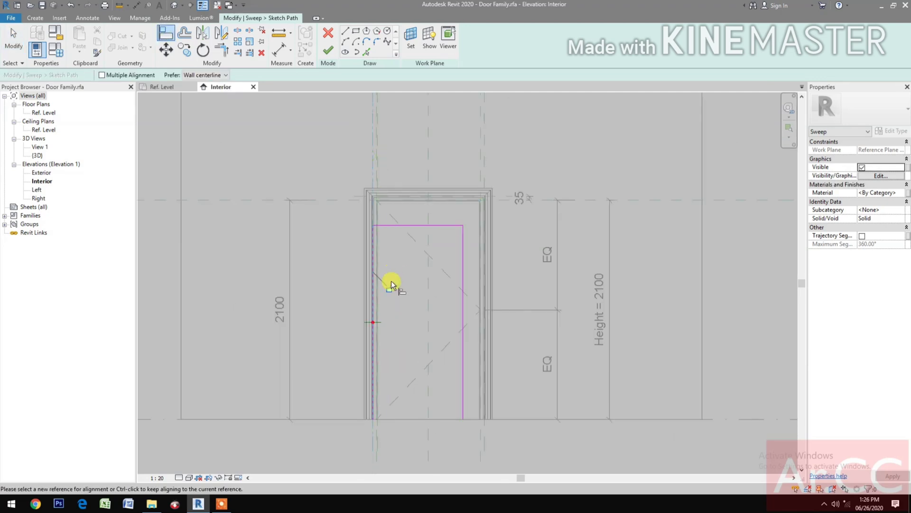
Align the path's top line and right vertical line to the outer door jamb reference planes and finish the path
left_click(358, 197)
left_click(400, 225)
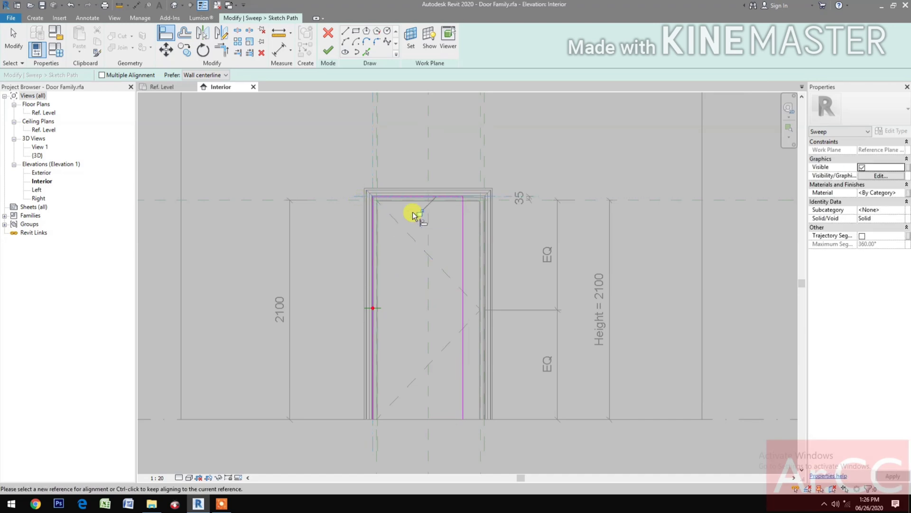
left_click(486, 169)
left_click(464, 223)
left_click(467, 256)
left_click(331, 53)
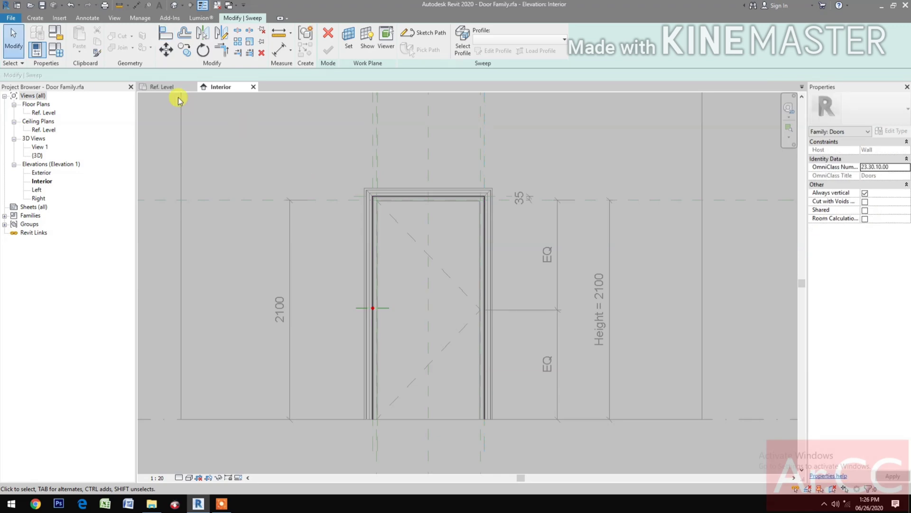
In the Ref. Level plan, assign Wood Casing 8 18x90mm as the profile of the new sweep
left_click(184, 89)
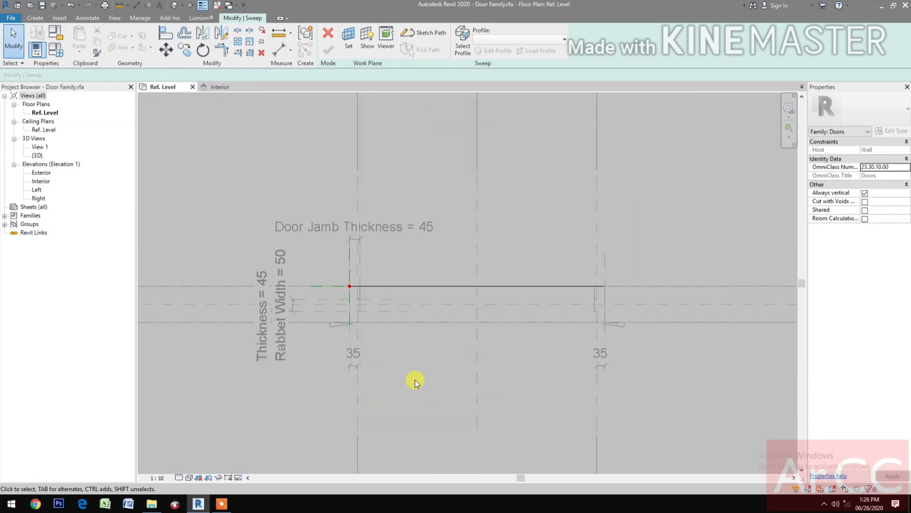
middle_click_drag(383, 349, 403, 381)
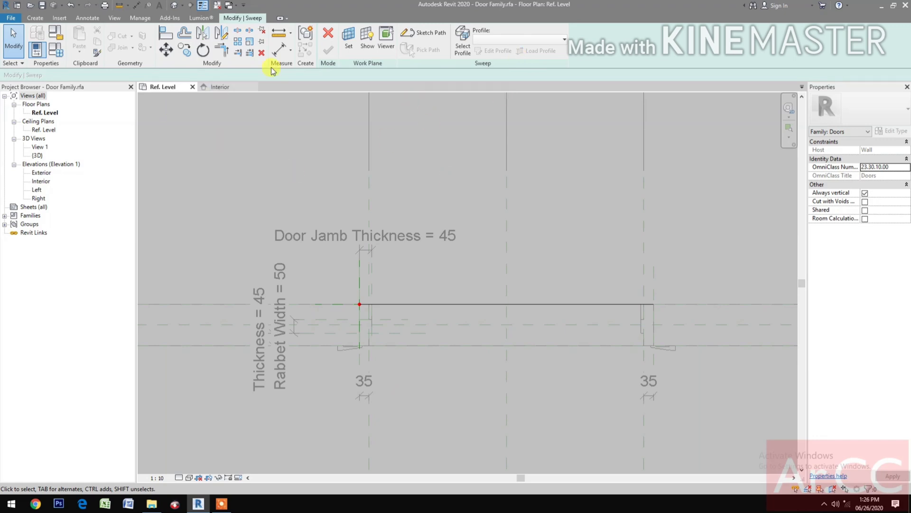
left_click(495, 41)
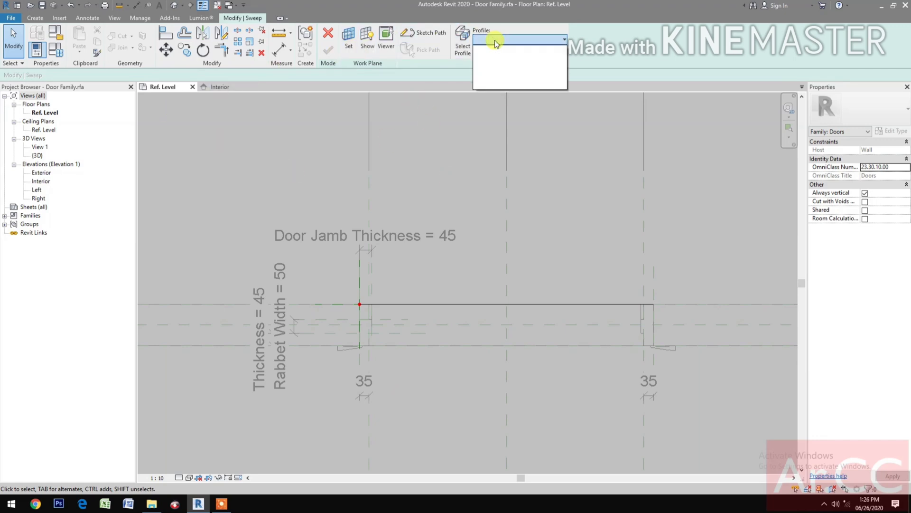
left_click(495, 40)
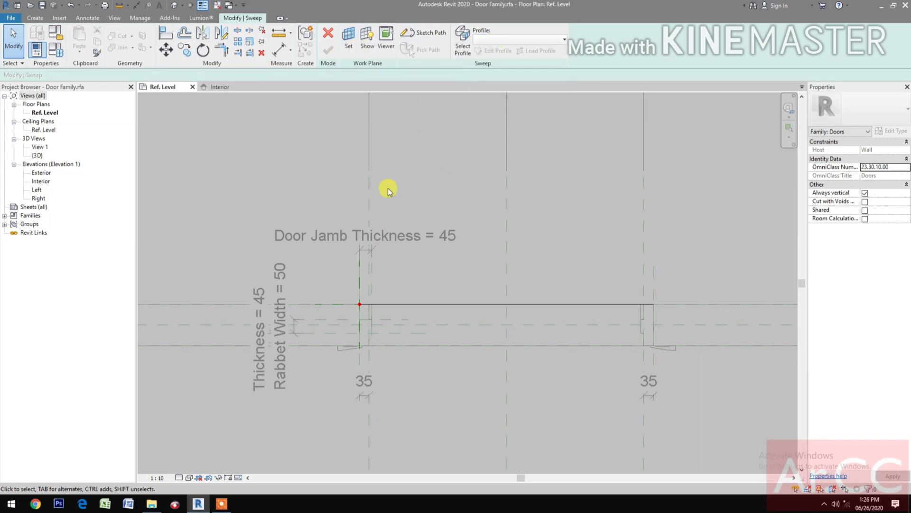
left_click(358, 326)
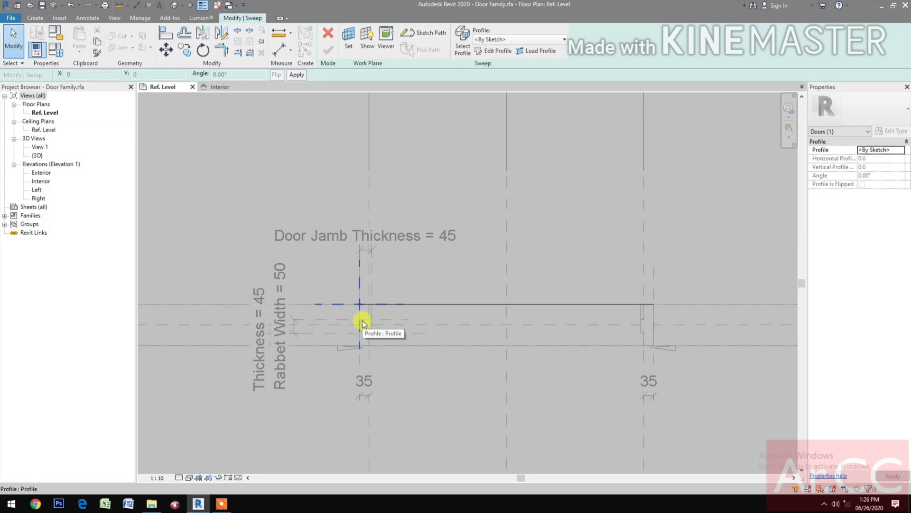
left_click(532, 40)
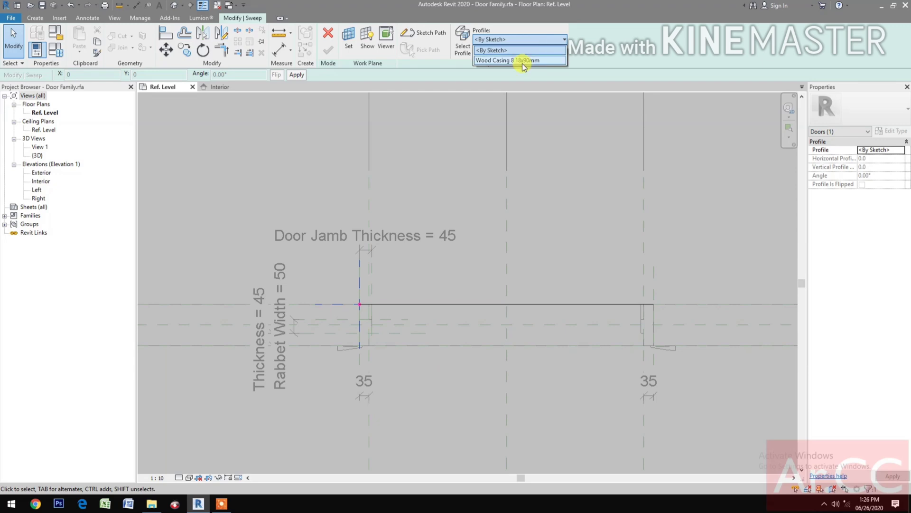
left_click(523, 60)
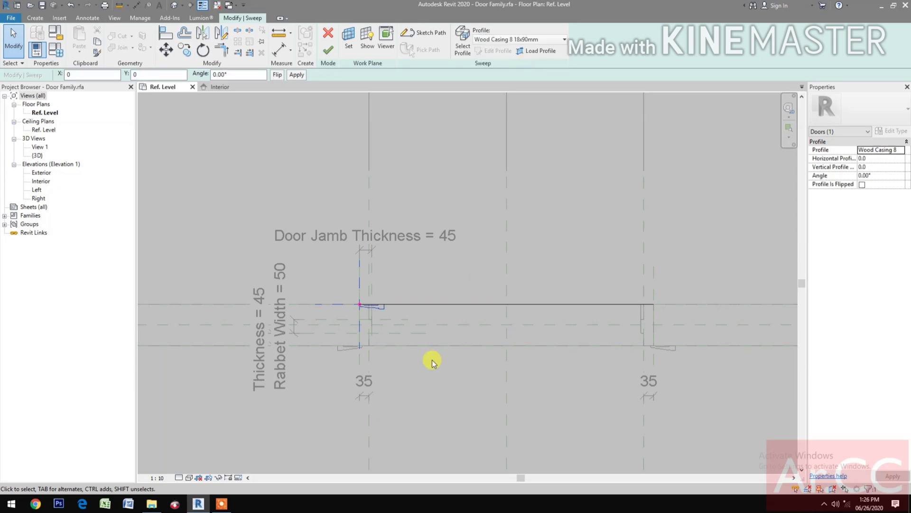
Set the casing profile's angle to 180° and its horizontal profile offset to -10
scroll(358, 317, "up", 3)
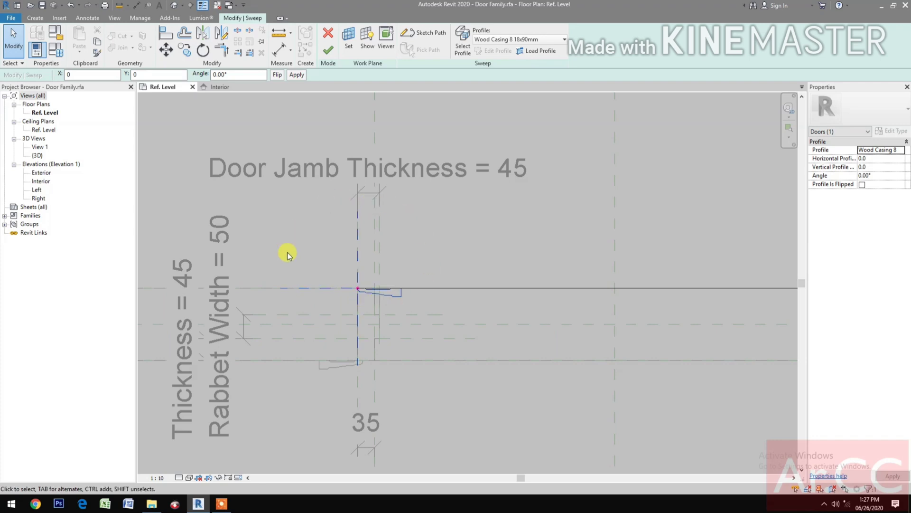
left_click(892, 177)
left_click(892, 177)
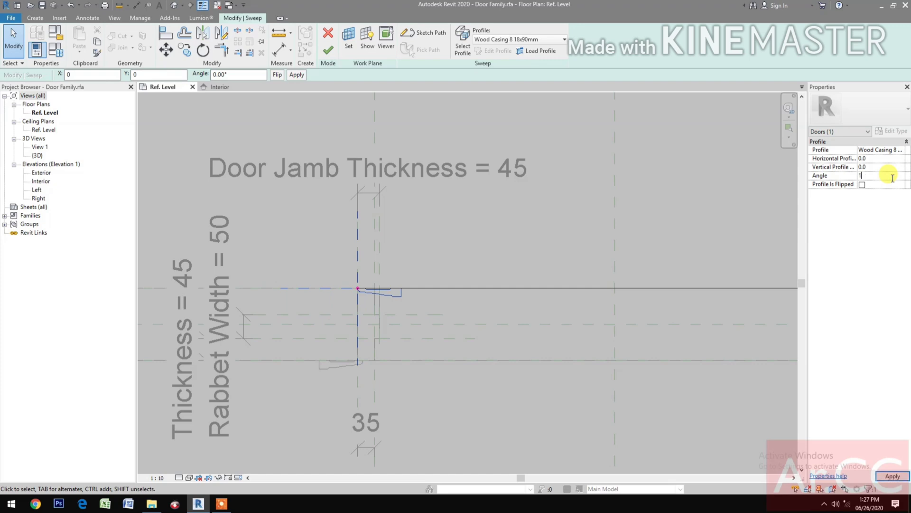
key("Return")
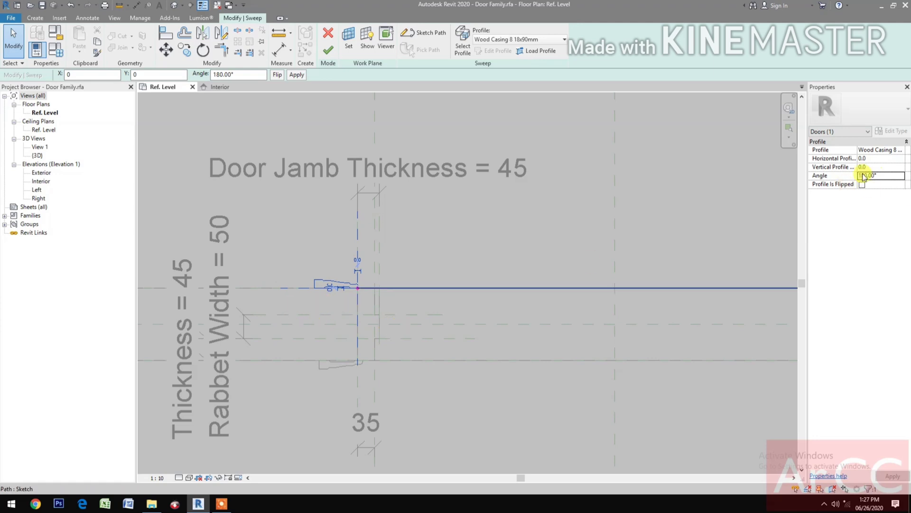
left_click(874, 158)
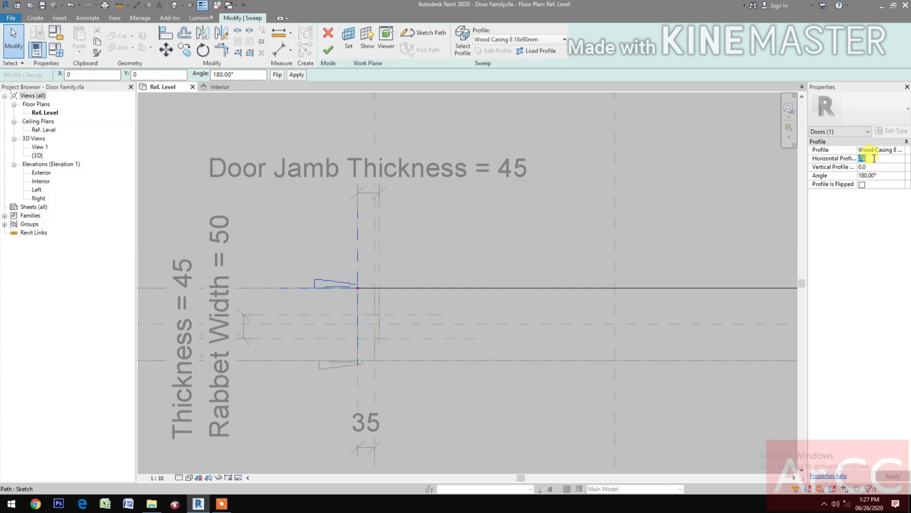
type("-10")
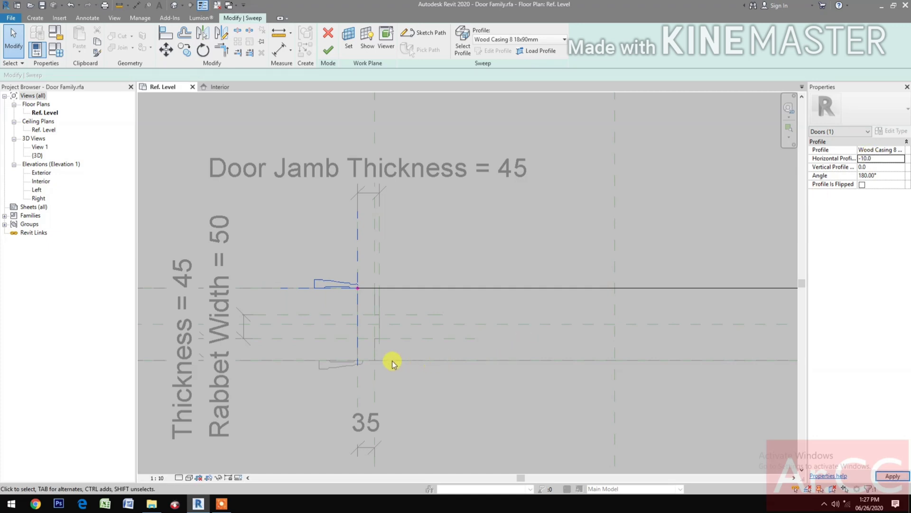
left_click(424, 403)
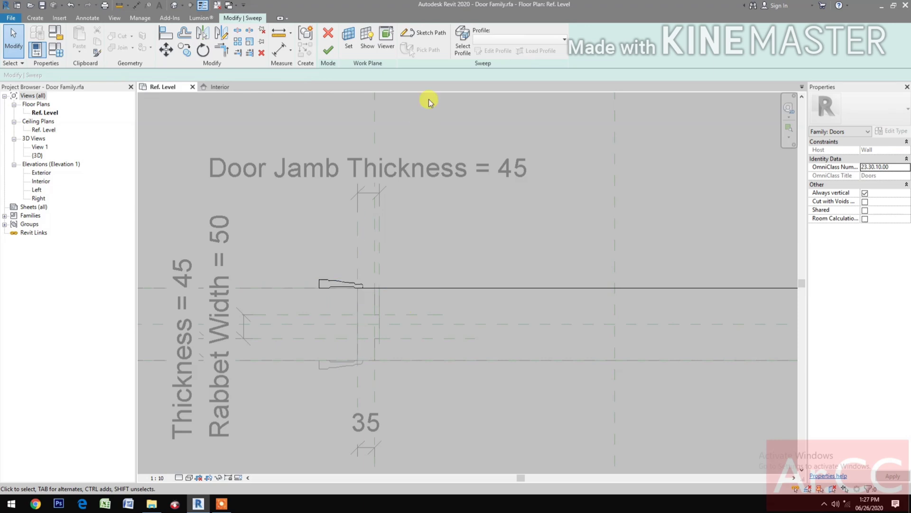
Finish the second wood casing sweep with its current profile settings
left_click(331, 51)
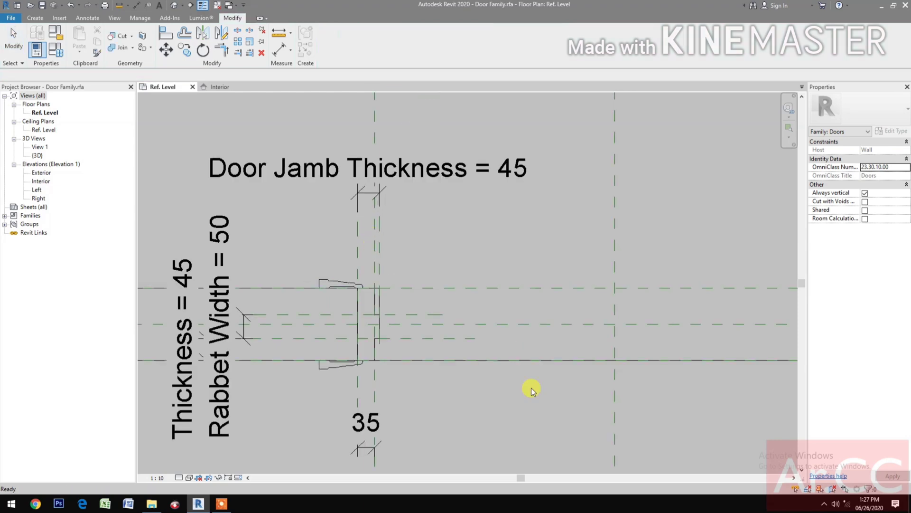
scroll(491, 395, "down", 2)
scroll(498, 396, "down", 1)
left_click(467, 393)
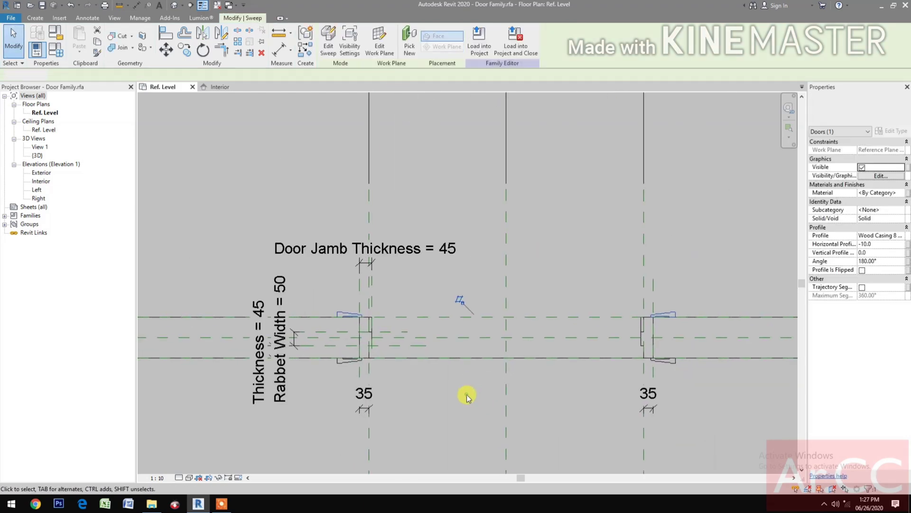
middle_click_drag(471, 392, 474, 385)
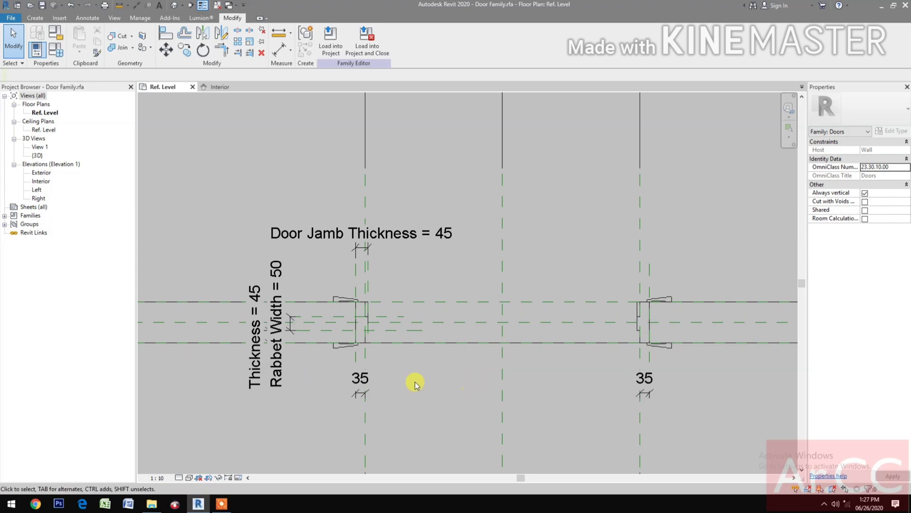
Associate the Visible property of both casing sweeps with a new instance parameter named Door Casing 1
left_click(345, 350)
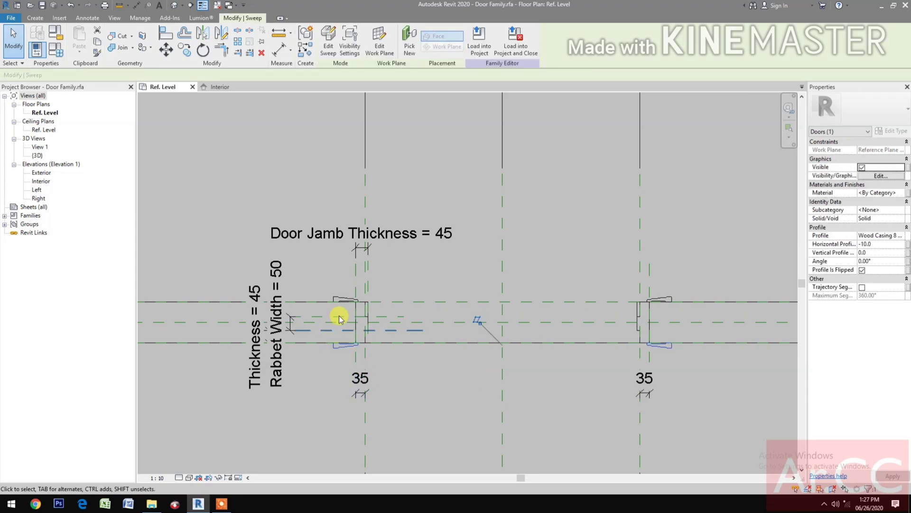
left_click(347, 298, "ctrl")
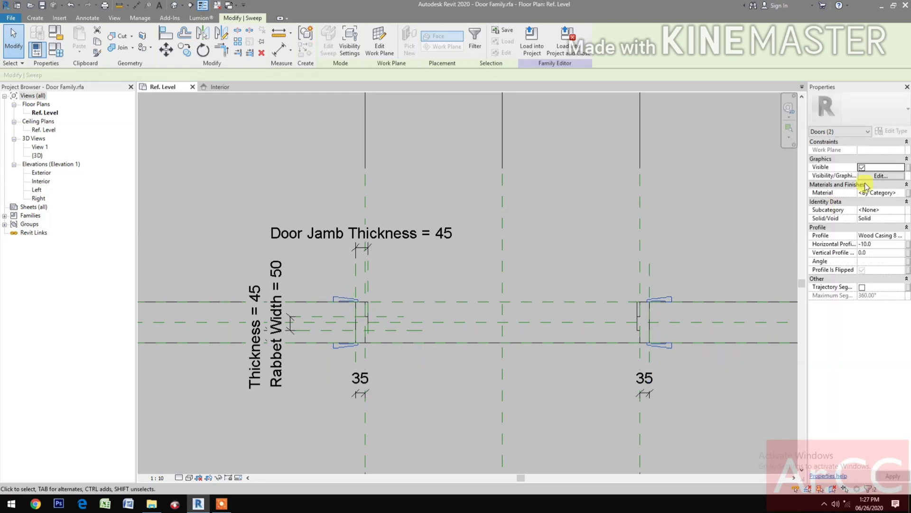
left_click(908, 169)
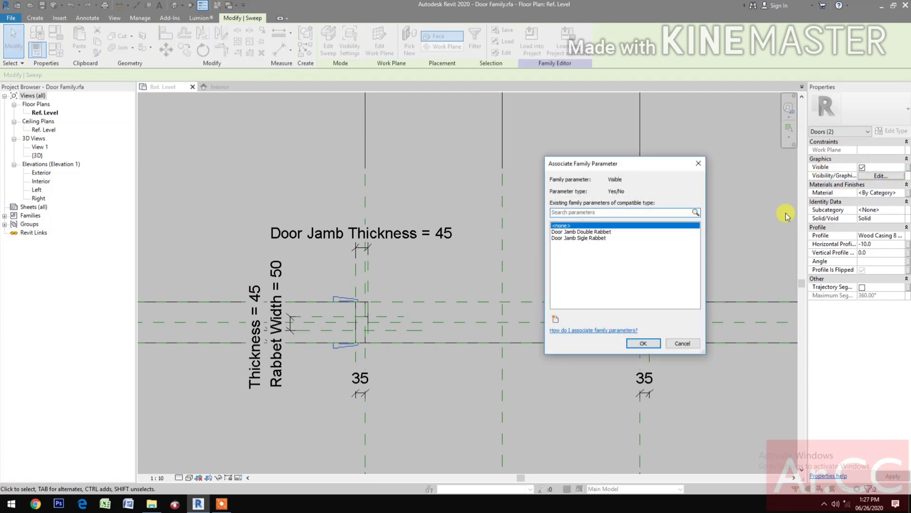
left_click(558, 321)
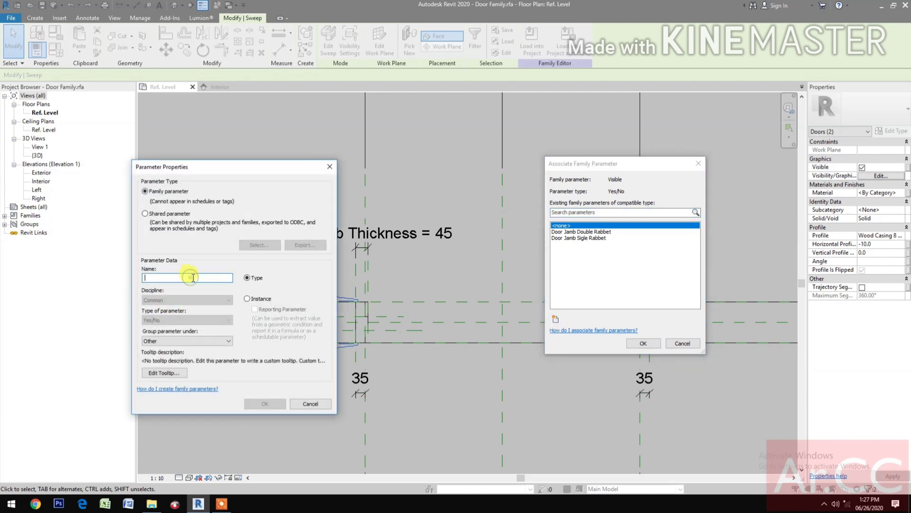
type("Door Casing 1")
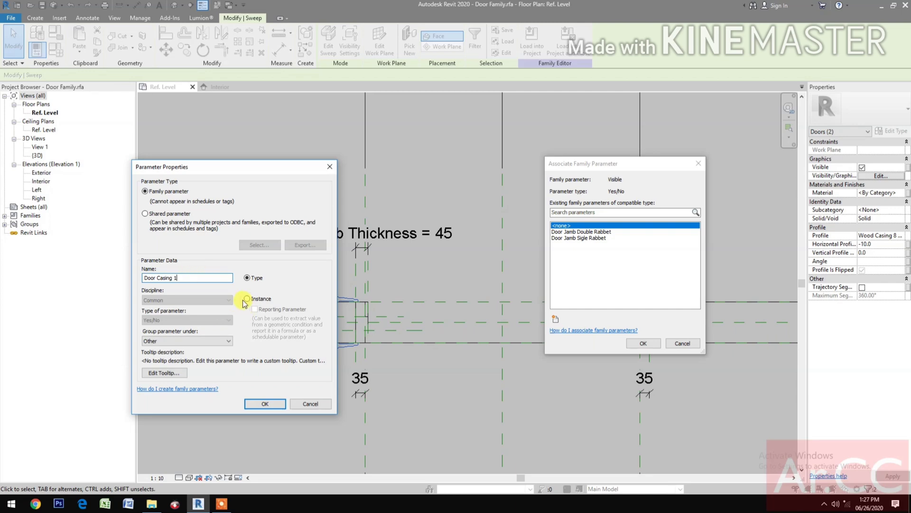
left_click(271, 403)
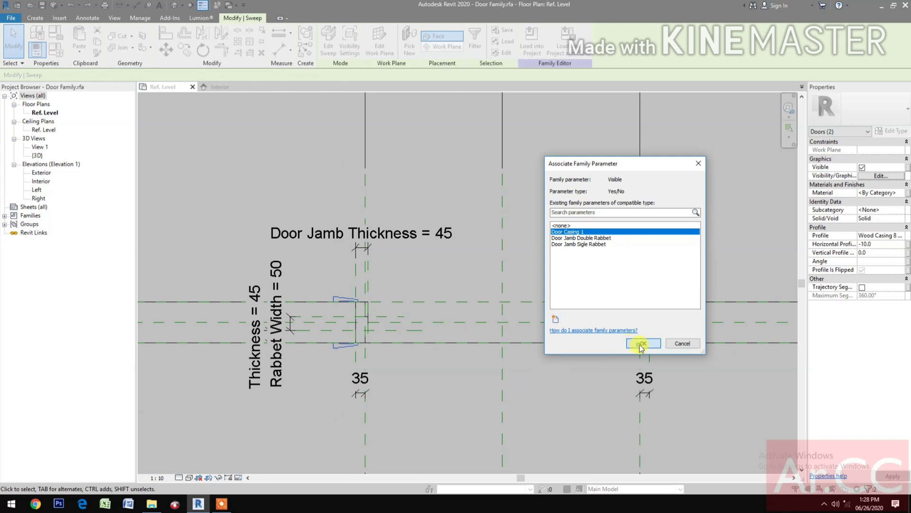
left_click(641, 344)
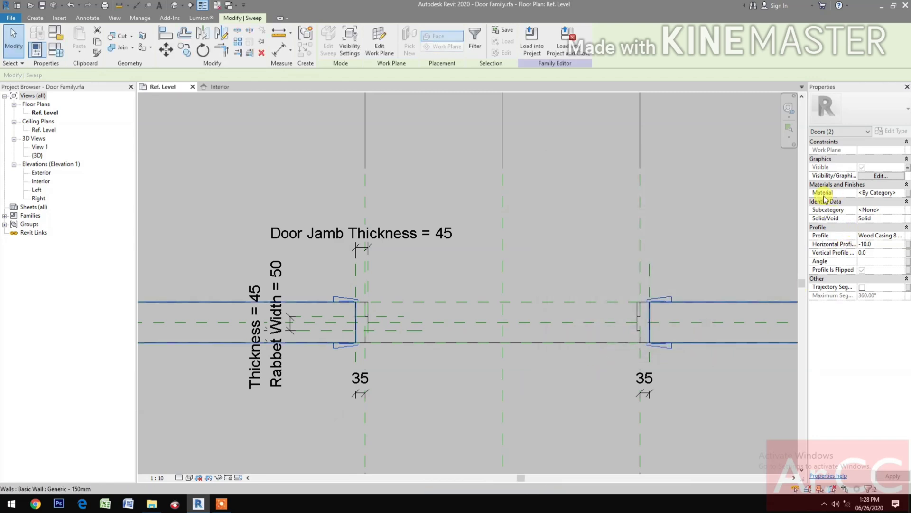
Associate the material of both selected casing sweeps with a new type parameter named DC Finish
left_click(908, 193)
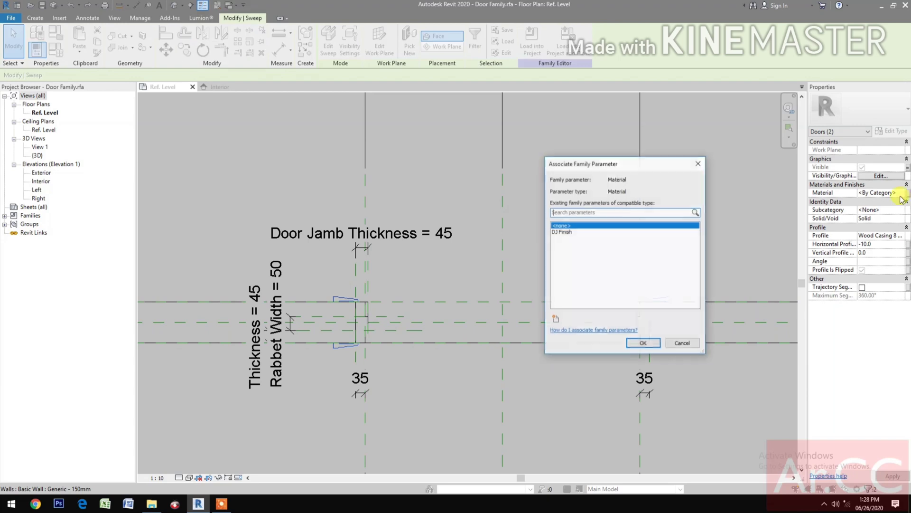
left_click(558, 321)
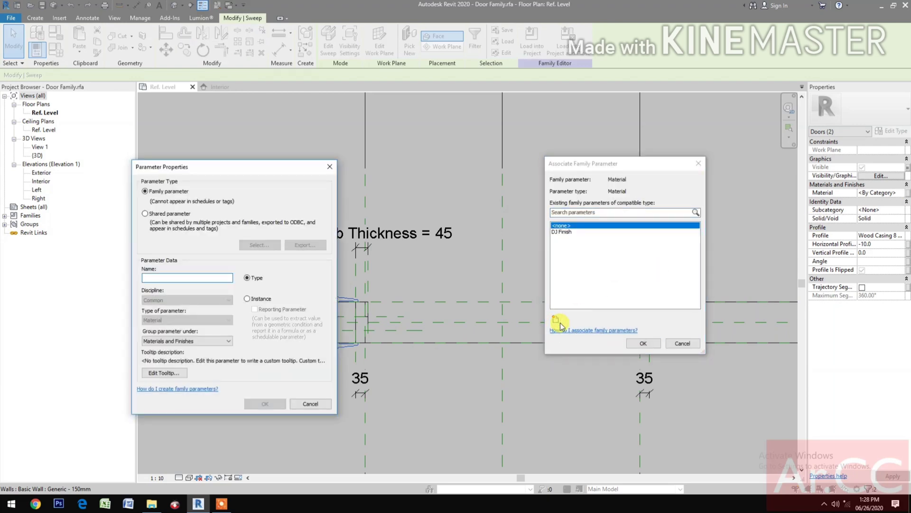
type("DC Finish")
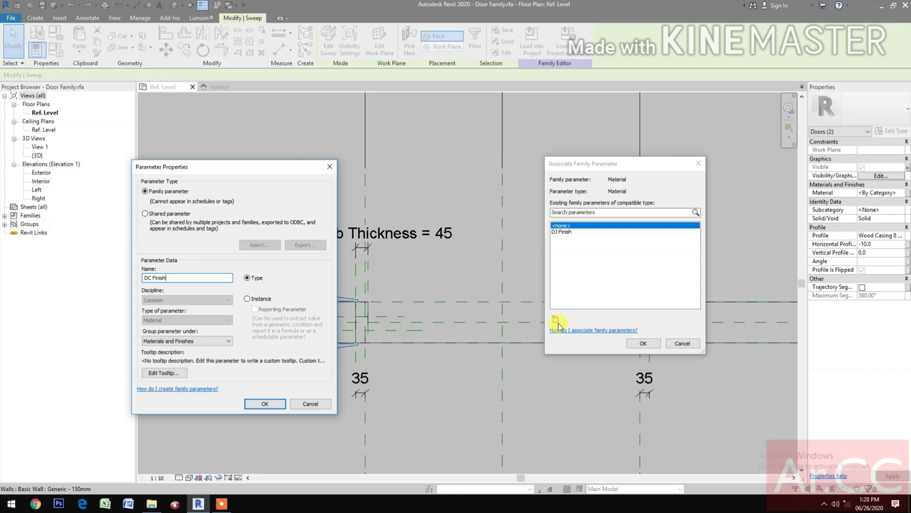
left_click(265, 403)
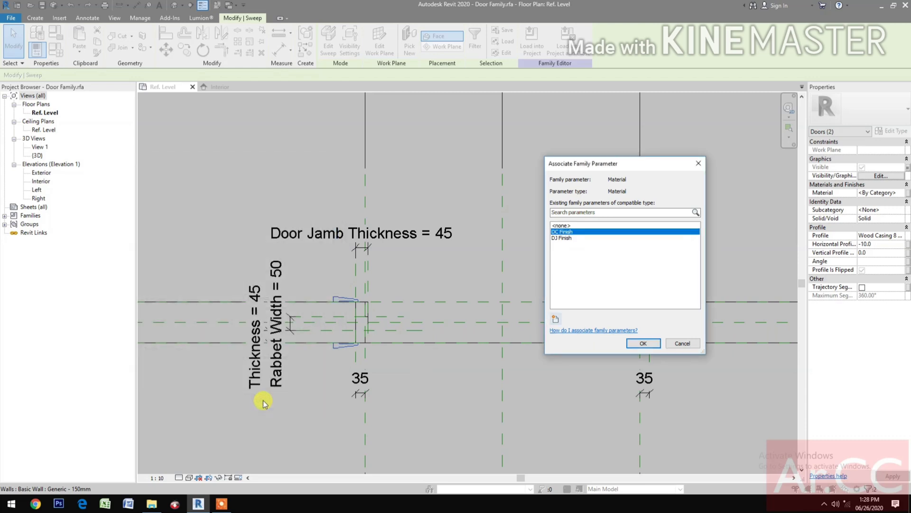
left_click(643, 343)
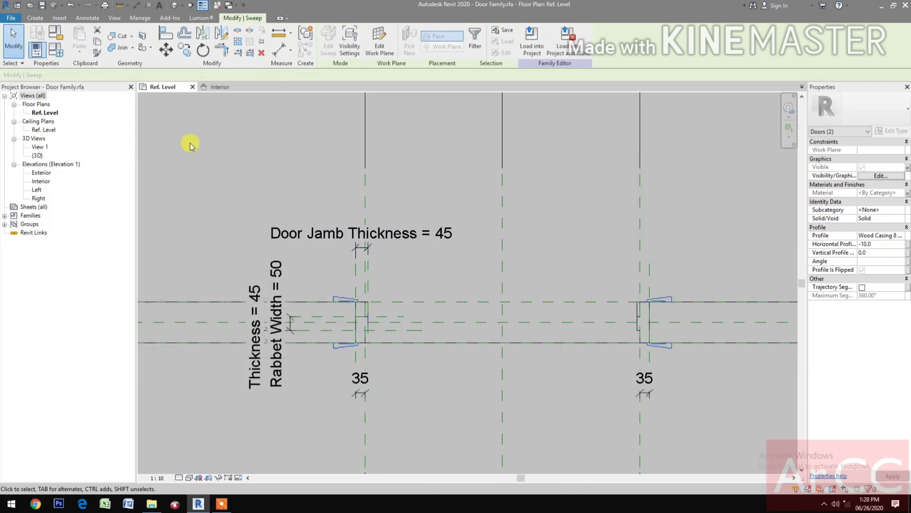
In the family types, open the DC Finish material choice and add Walnut from the AEC Materials Wood library to the project materials
left_click(58, 53)
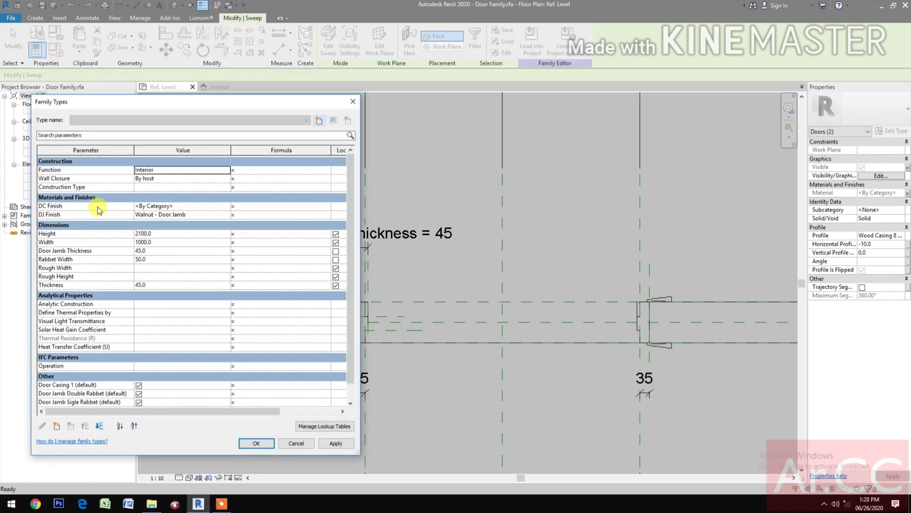
left_click(227, 208)
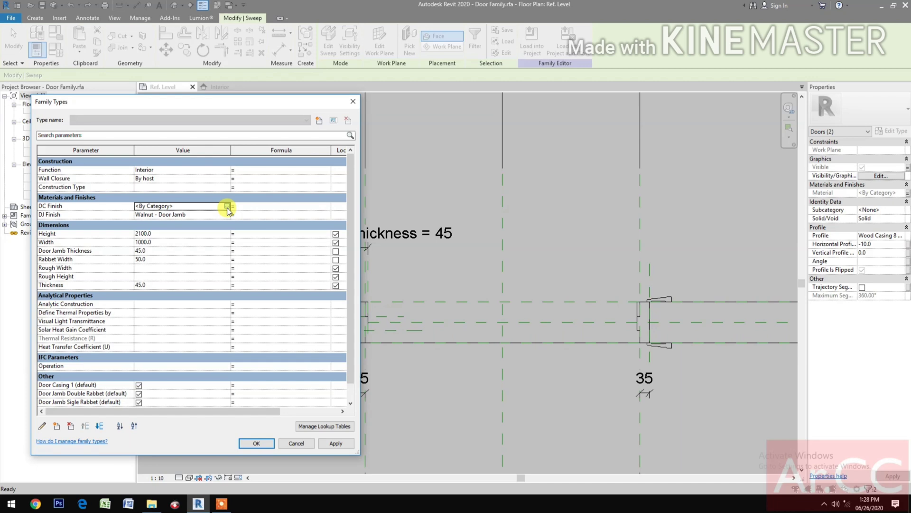
left_click(227, 206)
left_click(249, 268)
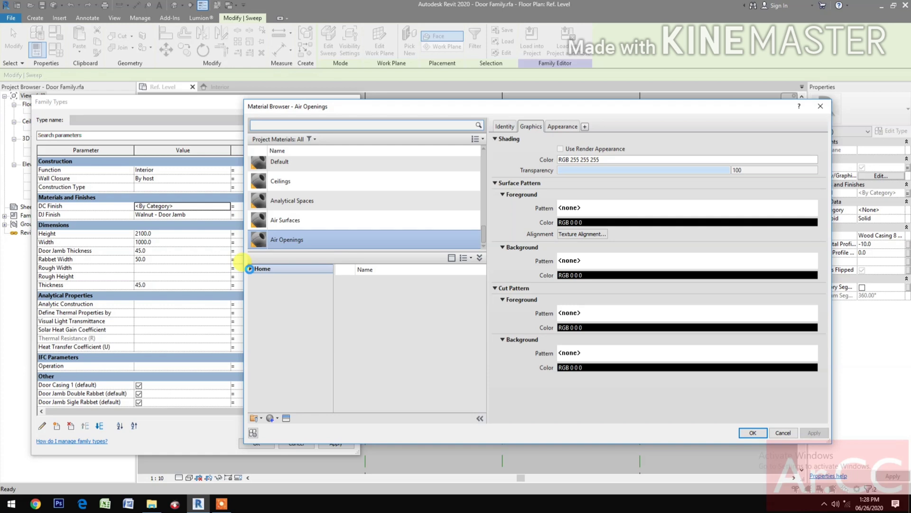
left_click(257, 287)
scroll(304, 360, "down", 2)
left_click(315, 395)
scroll(427, 389, "down", 8)
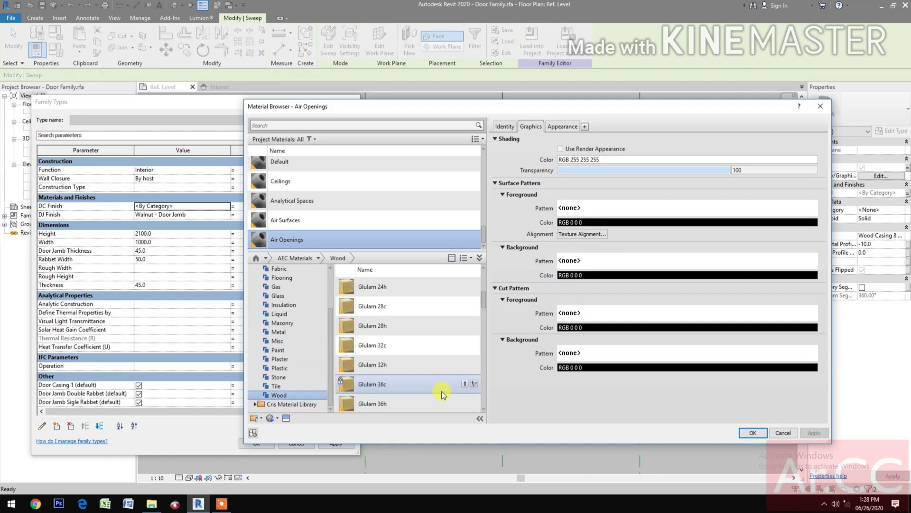
scroll(445, 400, "down", 4)
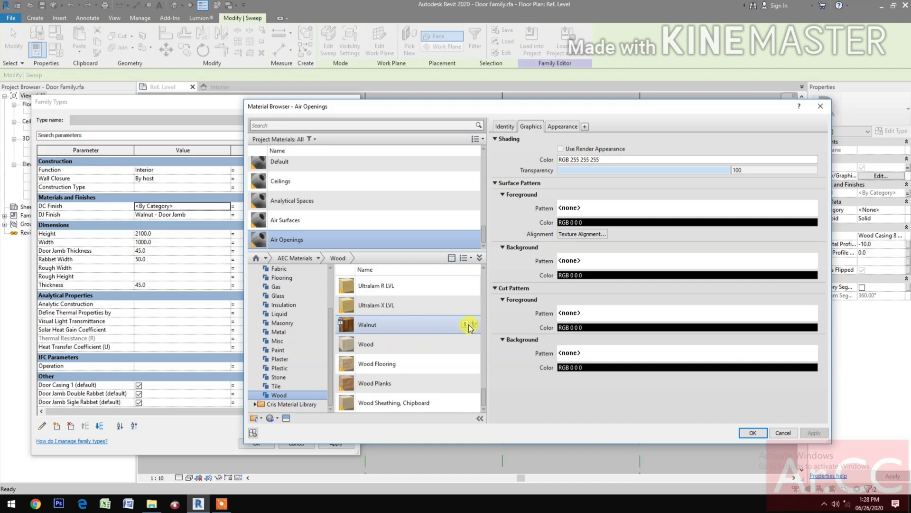
left_click(466, 324)
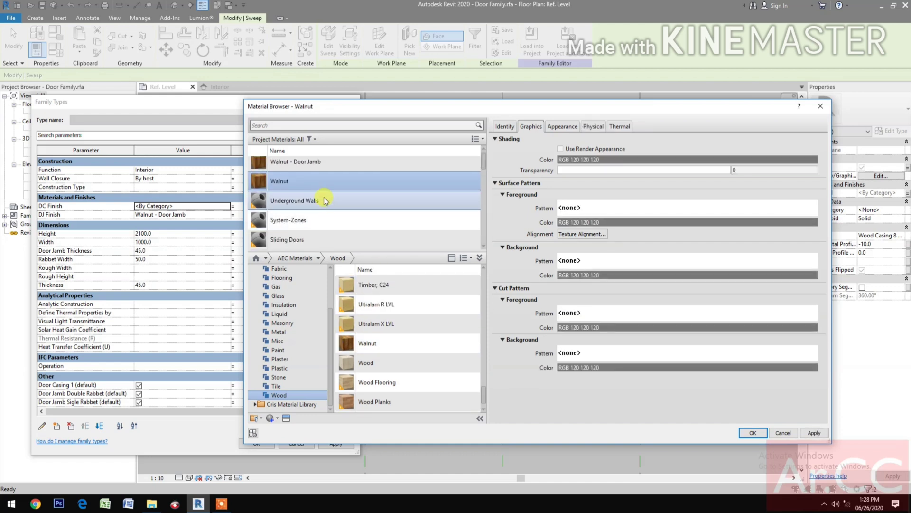
Rename the added Walnut material to Walnut - Door Casing and assign it to DC Finish
right_click(302, 184)
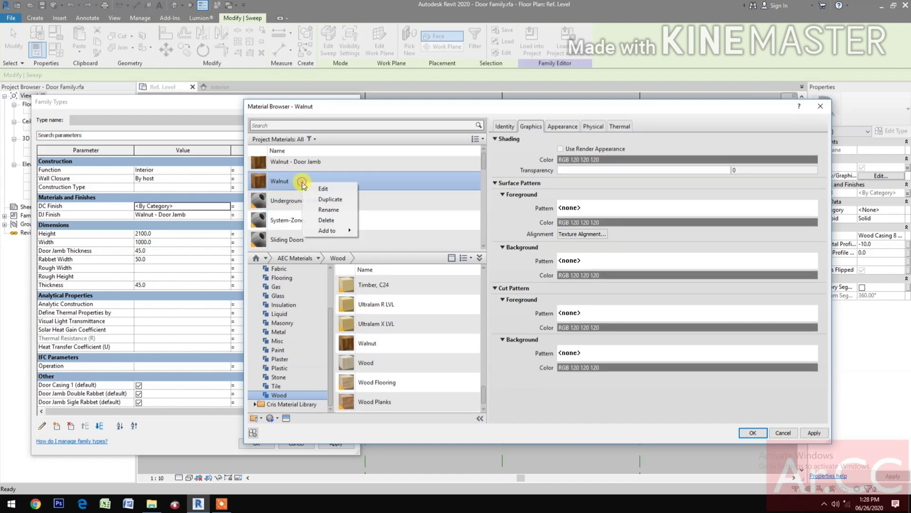
left_click(331, 210)
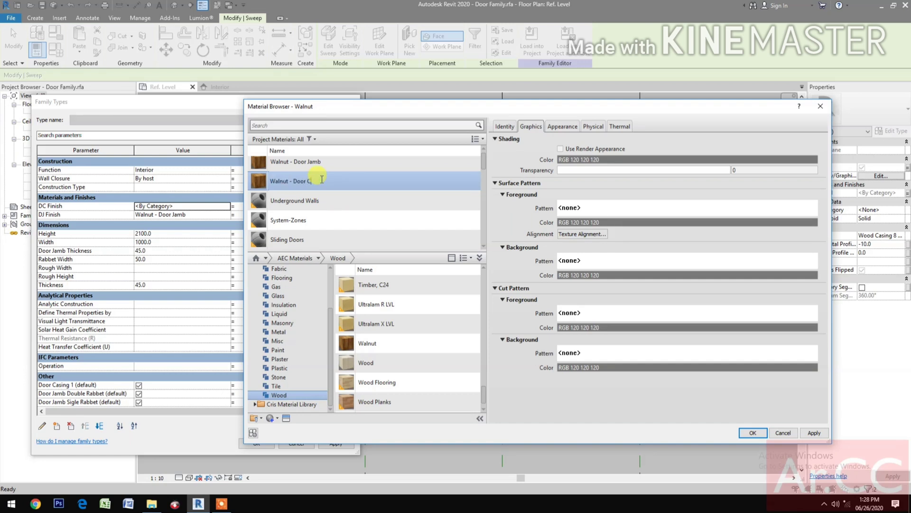
key("Return")
left_click(755, 433)
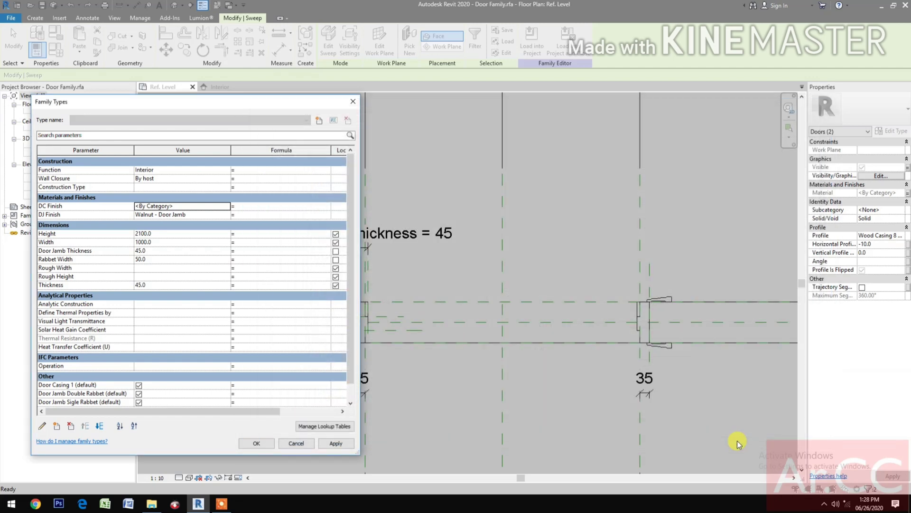
left_click(257, 444)
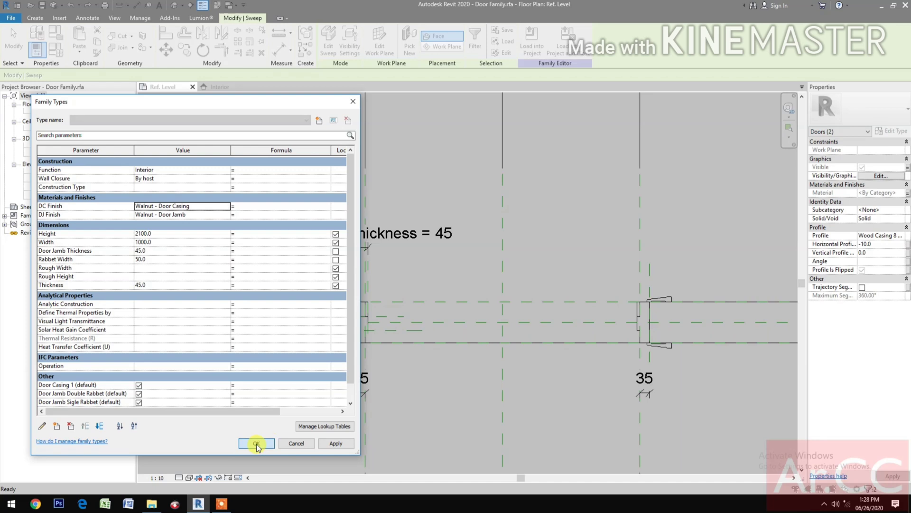
left_click(257, 443)
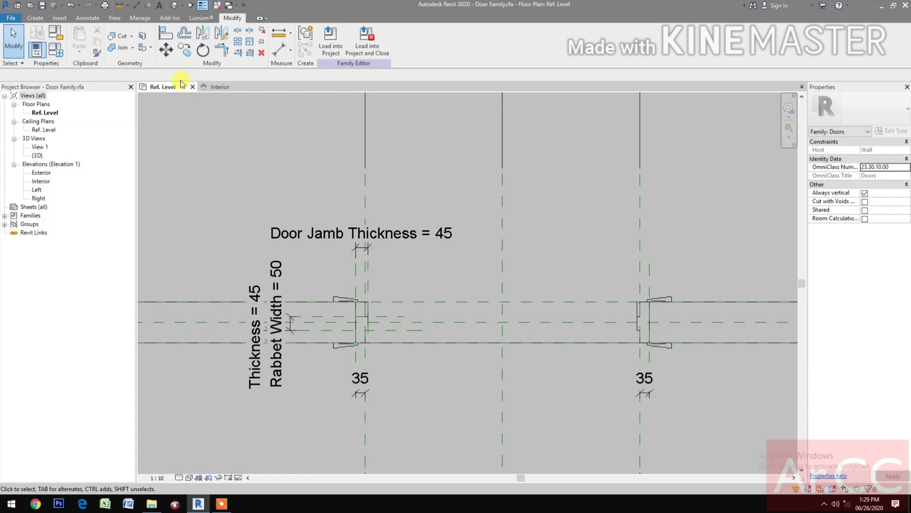
Show the door in the default 3D view and examine the casing from the adjacent corner view
left_click(174, 8)
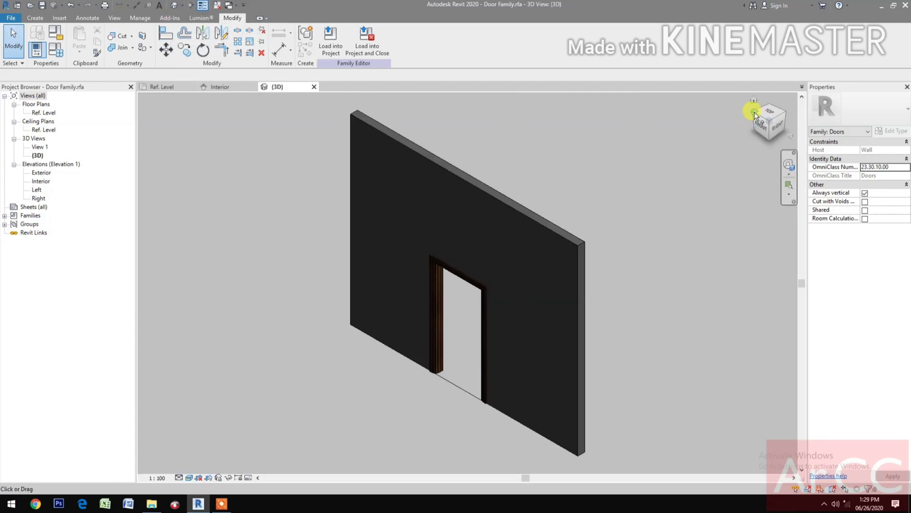
left_click(755, 113)
scroll(492, 409, "up", 2)
middle_click_drag(490, 405, 647, 428)
scroll(646, 427, "up", 1)
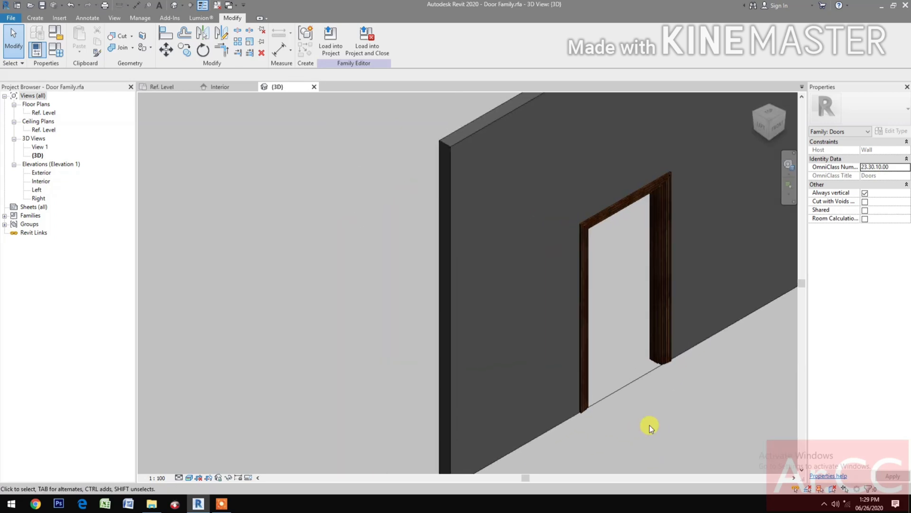
Test the door family's Width parameter by applying 800 and restoring it to 1000
left_click(59, 52)
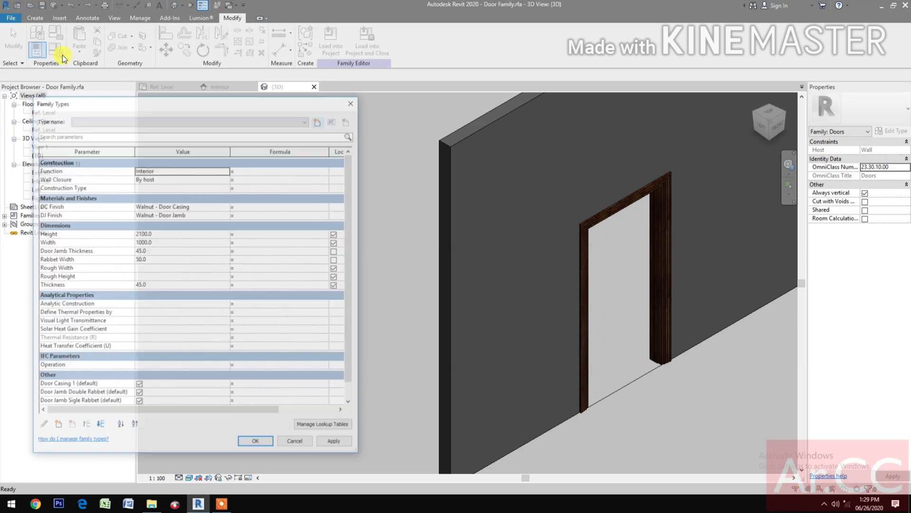
left_click(177, 242)
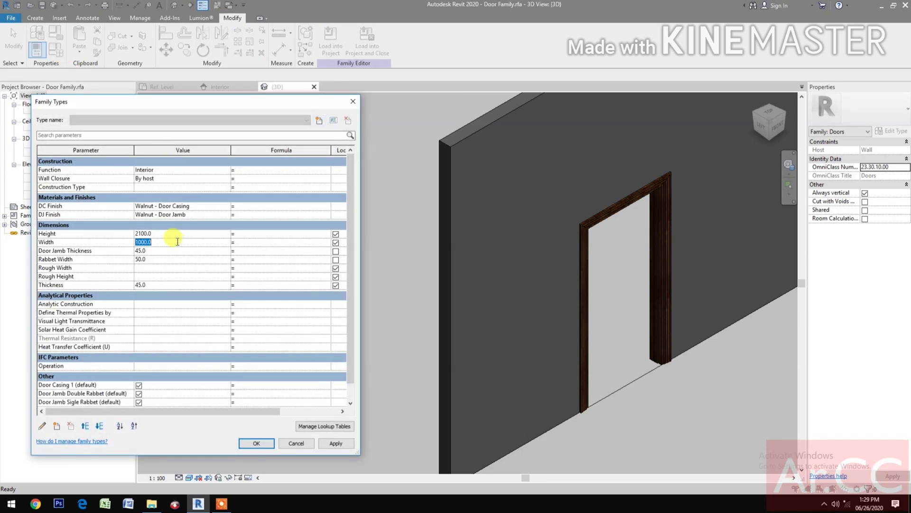
type("80")
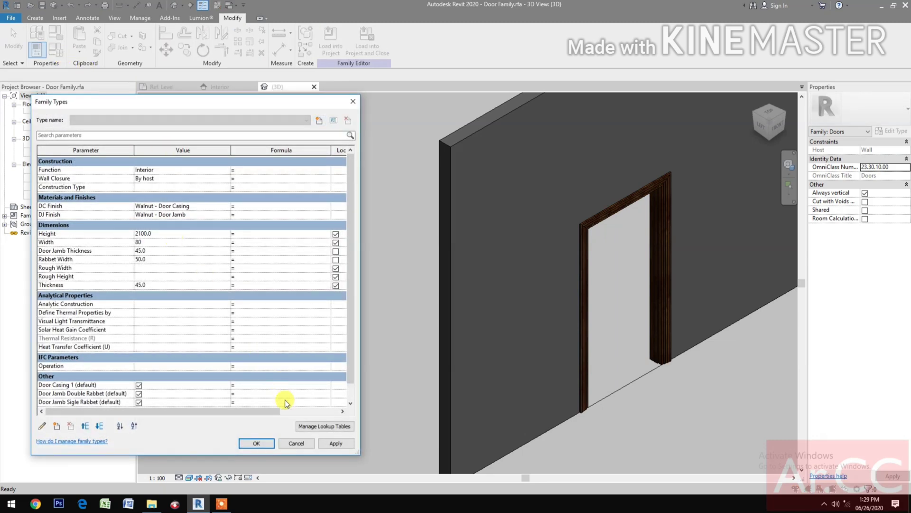
type("0")
left_click(331, 444)
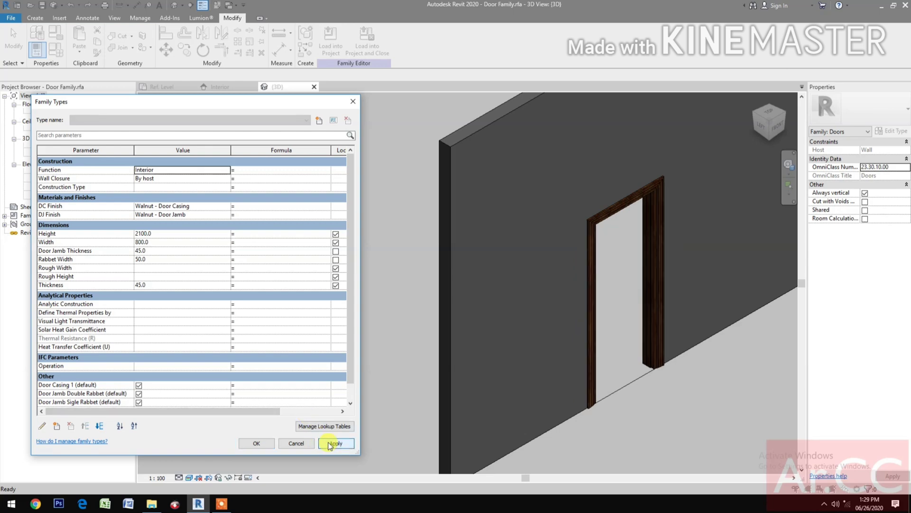
left_click(177, 241)
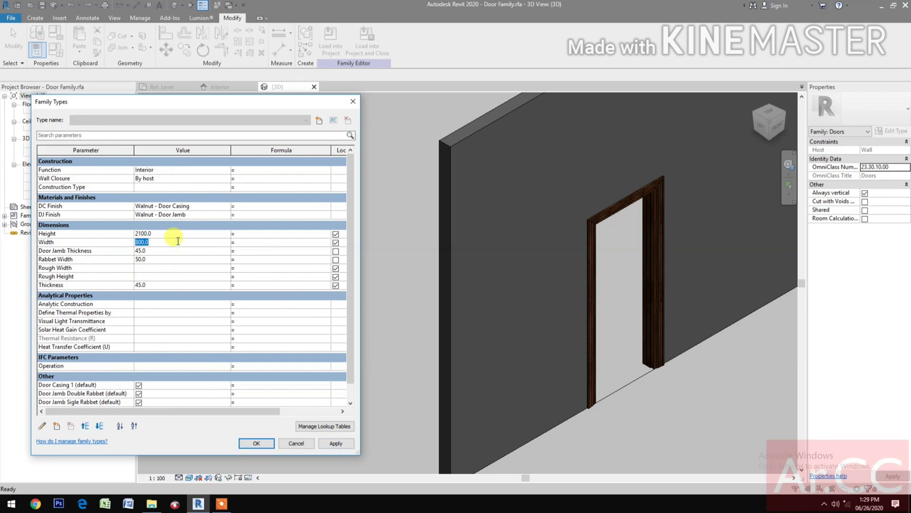
type("1000")
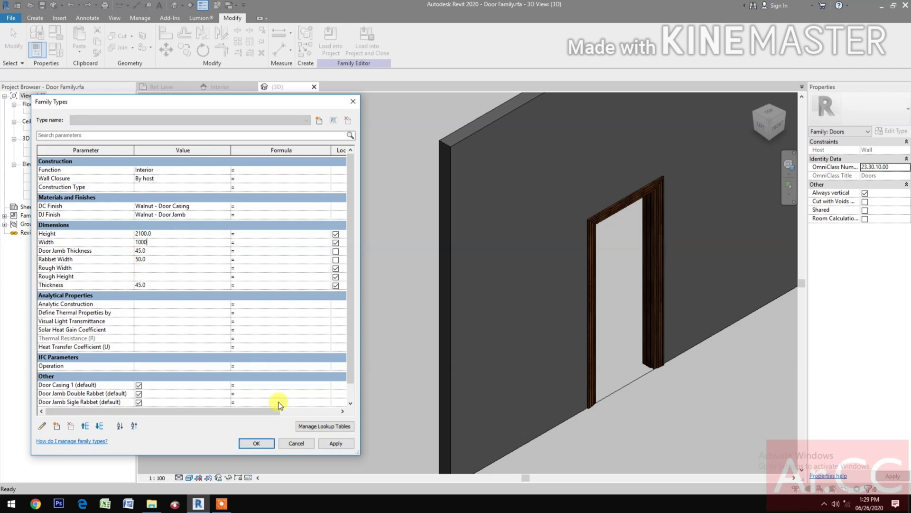
left_click(338, 445)
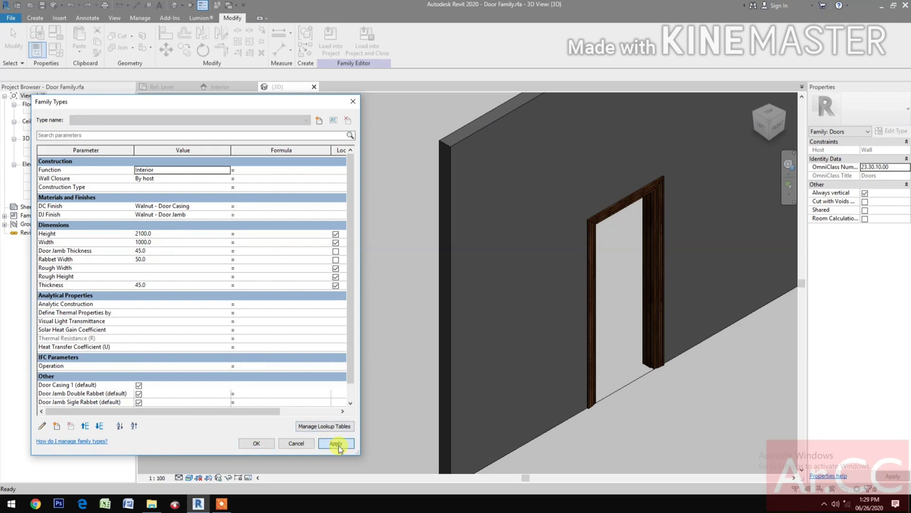
Accept the family type settings and display the Interior elevation in the Realistic visual style
left_click(256, 444)
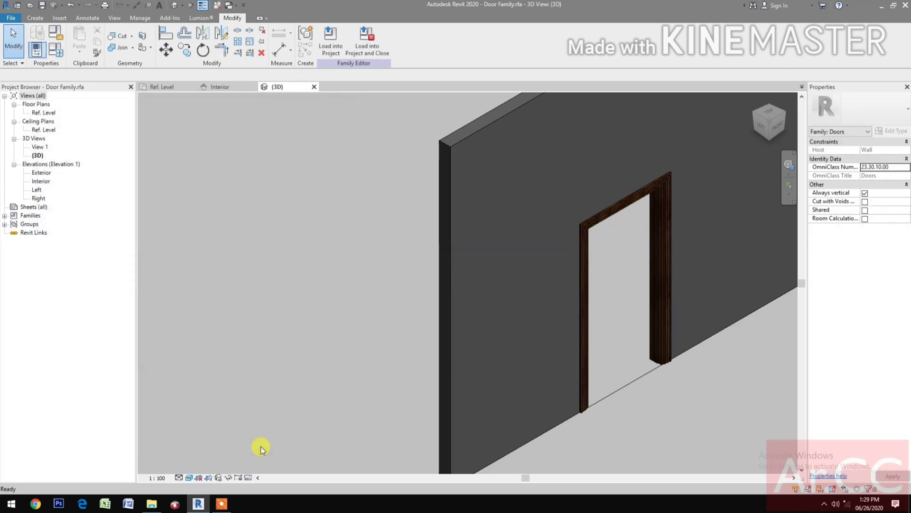
left_click(230, 90)
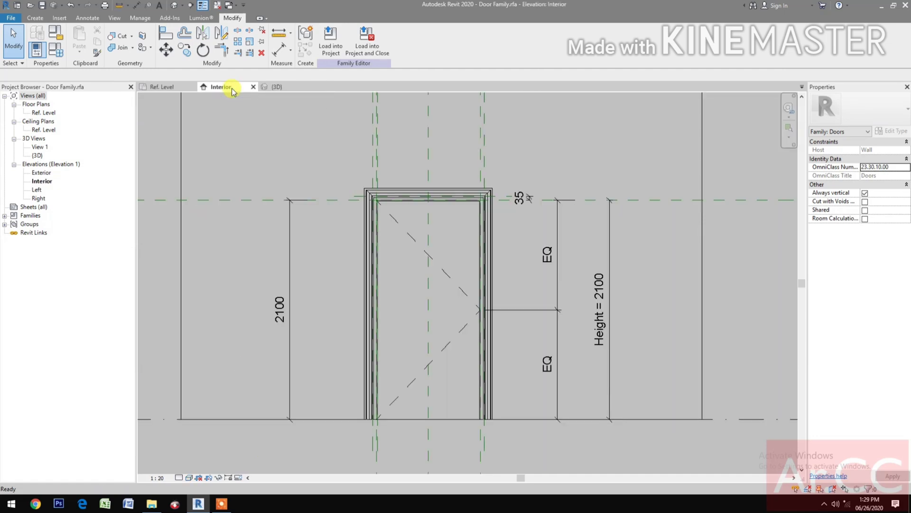
left_click(189, 477)
left_click(209, 459)
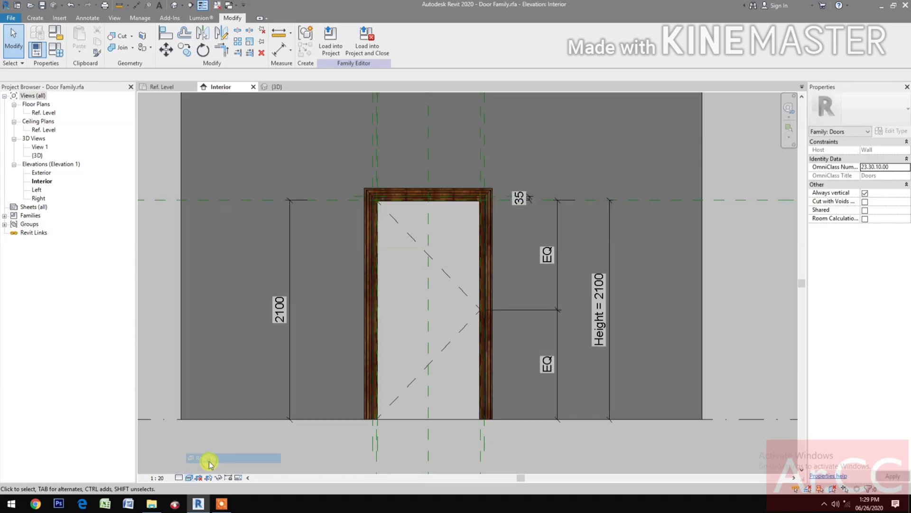
middle_click_drag(342, 425, 487, 453)
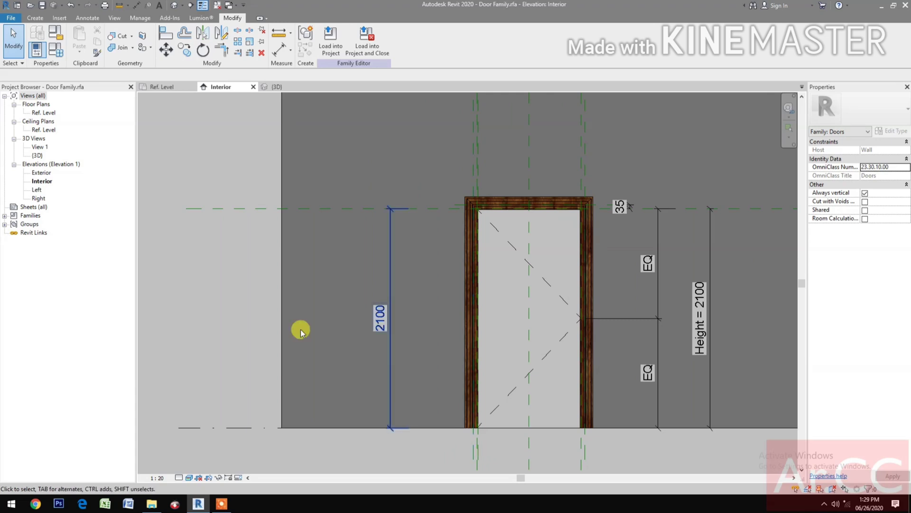
In the Ref. Level plan, temporarily hide the casing sweeps on both faces of the wall
left_click(170, 87)
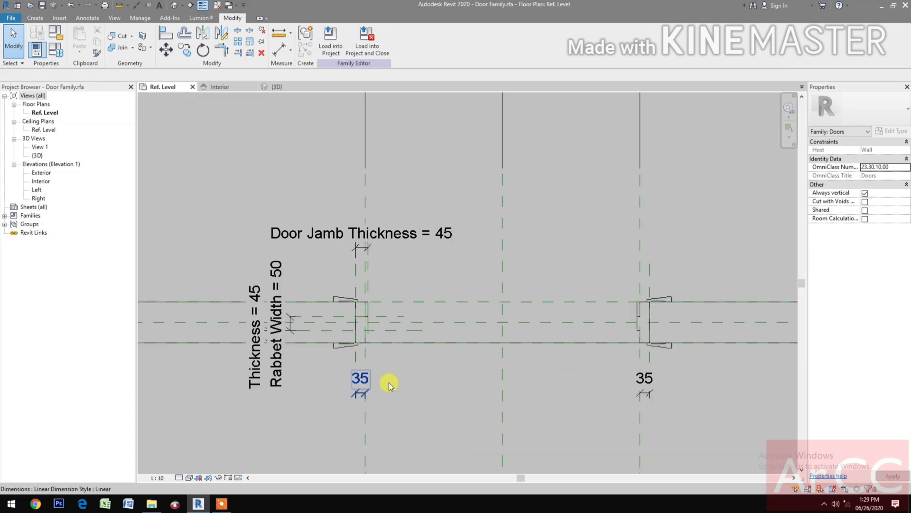
left_click(336, 351)
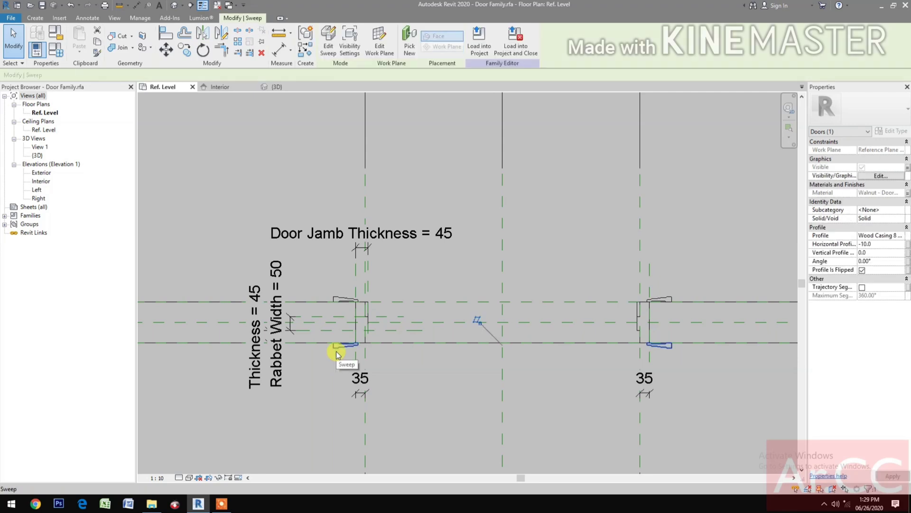
left_click(348, 300, "ctrl")
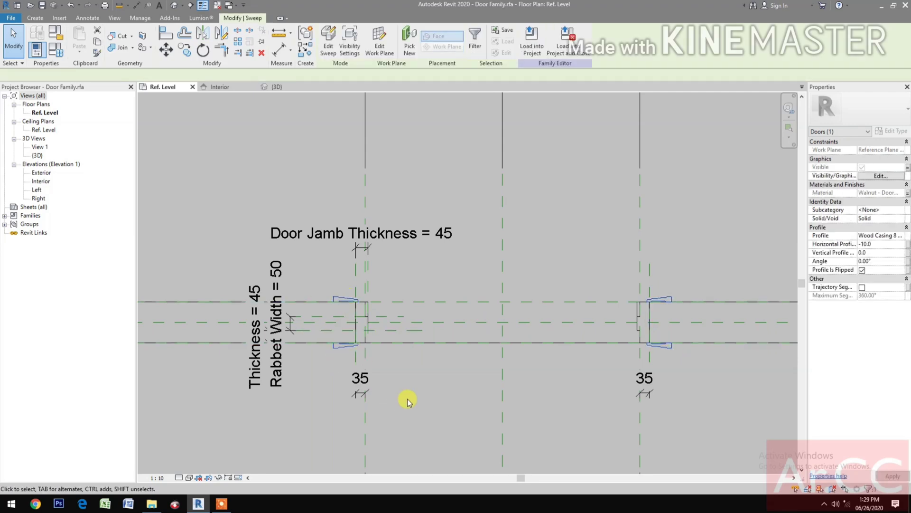
left_click(219, 477)
left_click(260, 454)
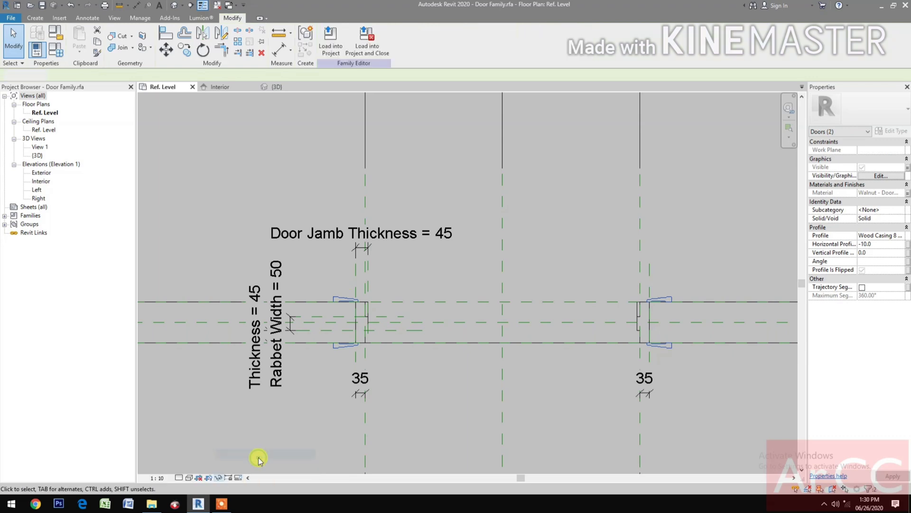
Start a sketched-path sweep with the Interior reference plane as its work plane, and open the Interior elevation for sketching
left_click(35, 18)
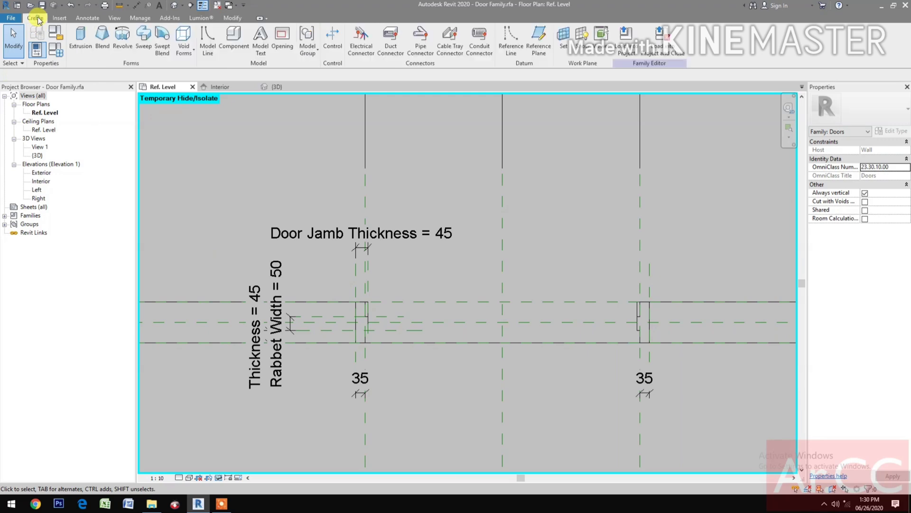
left_click(144, 43)
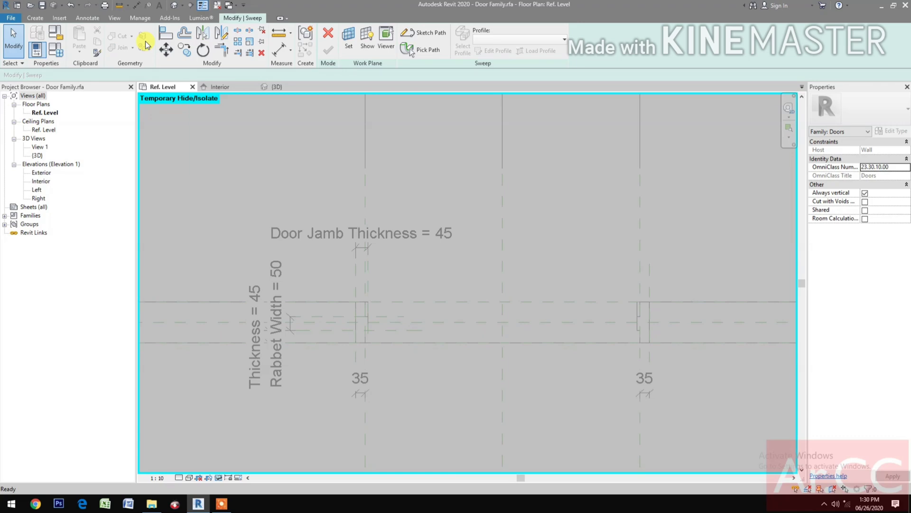
left_click(426, 33)
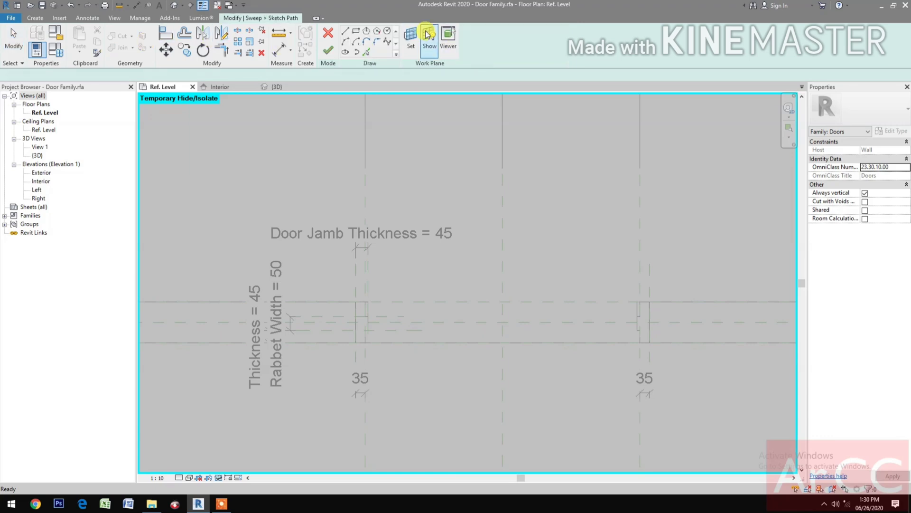
left_click(411, 42)
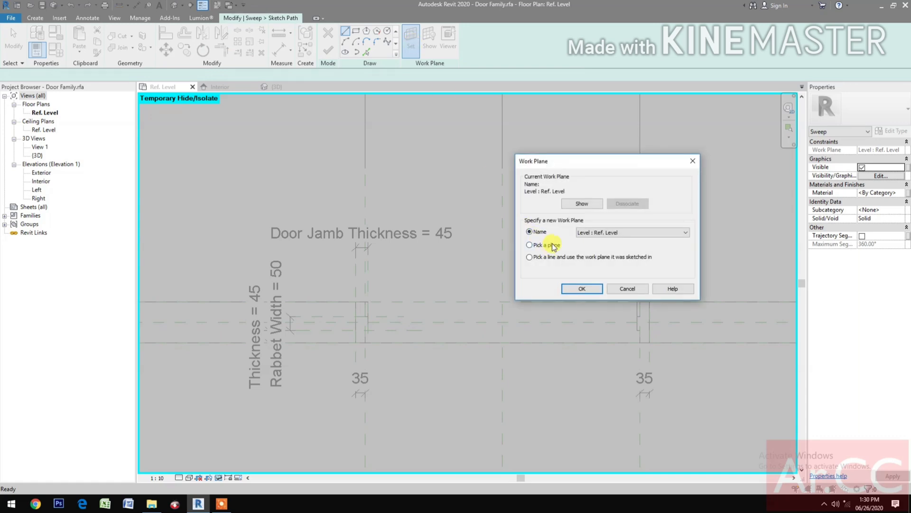
left_click(582, 290)
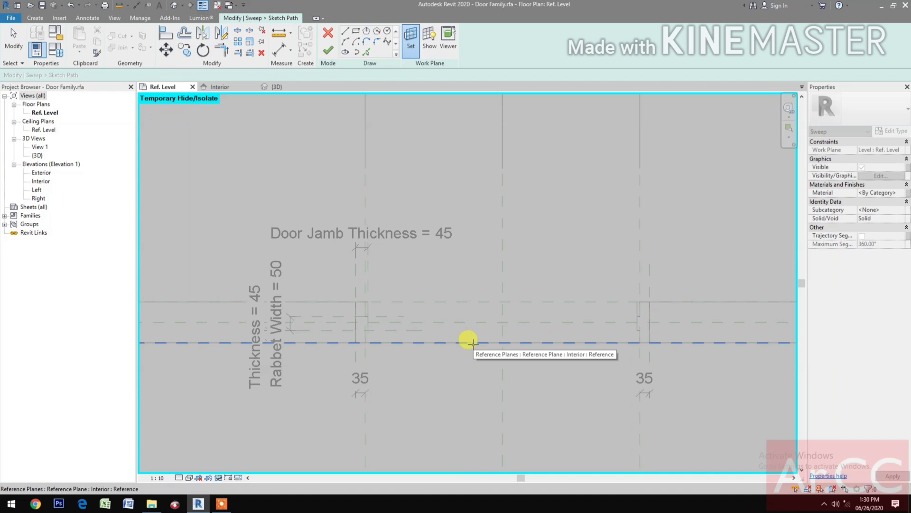
left_click(469, 342)
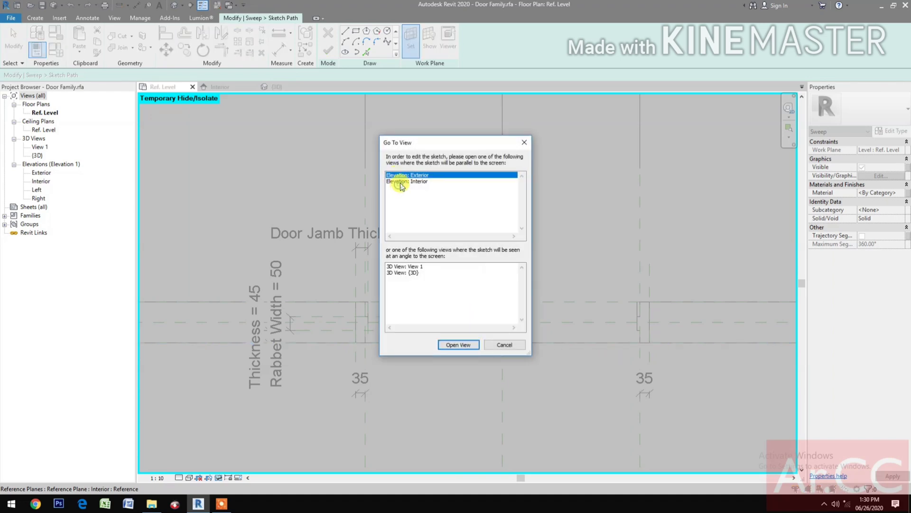
left_click(399, 182)
left_click(453, 344)
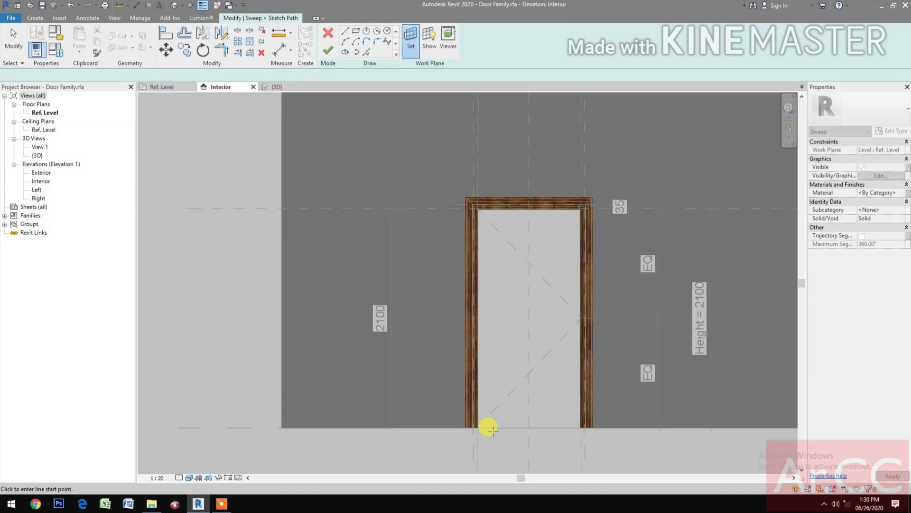
Sketch a three-segment path about 660 mm wide inside the door opening, up from the floor, across and back down
scroll(505, 455, "up", 3)
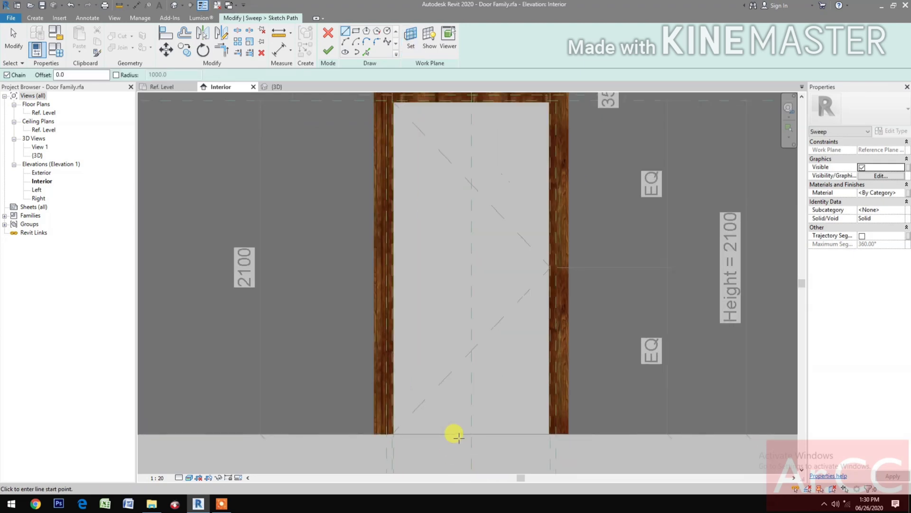
scroll(454, 434, "down", 3)
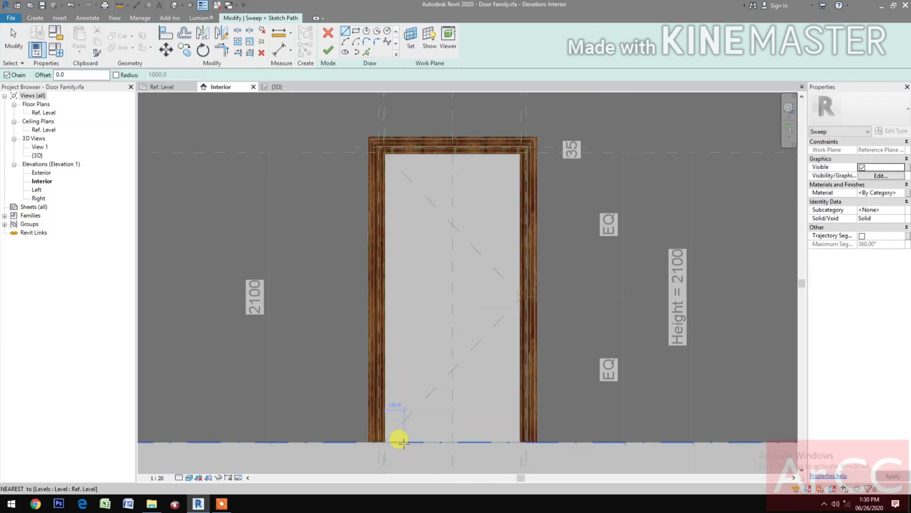
left_click(402, 441)
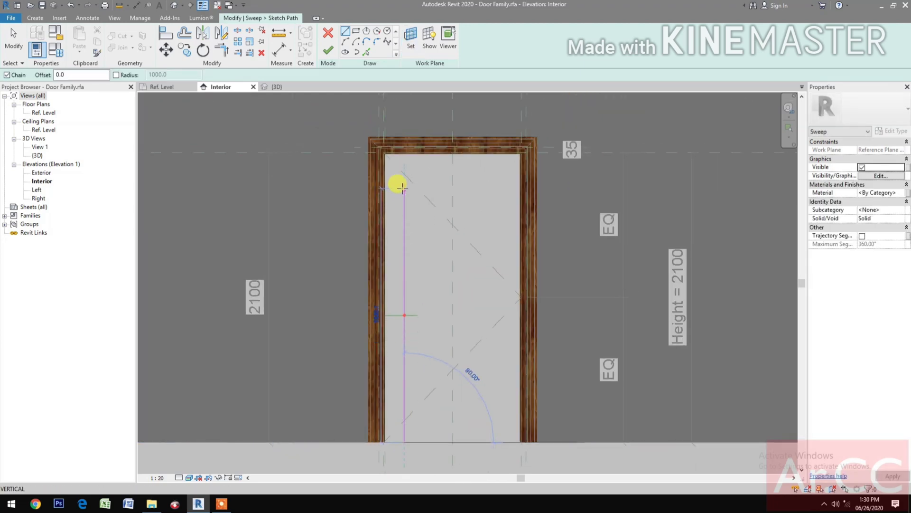
left_click(488, 182)
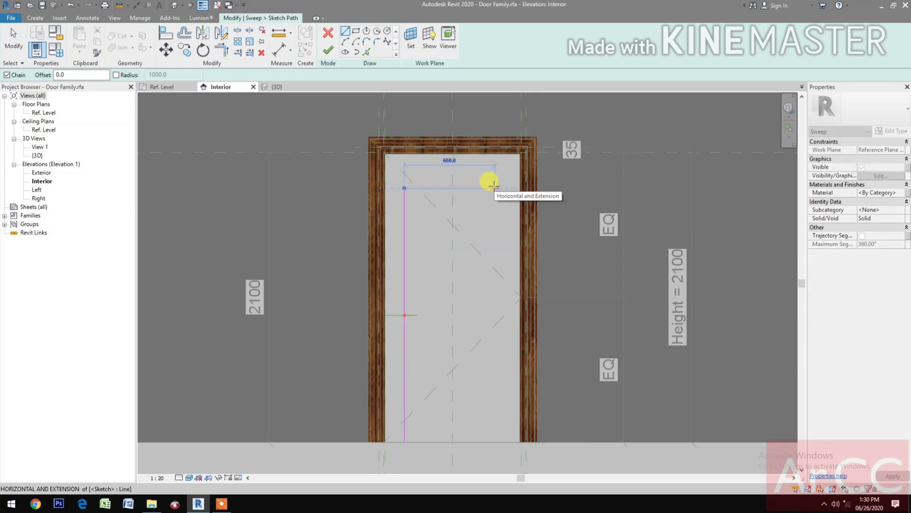
left_click(497, 418)
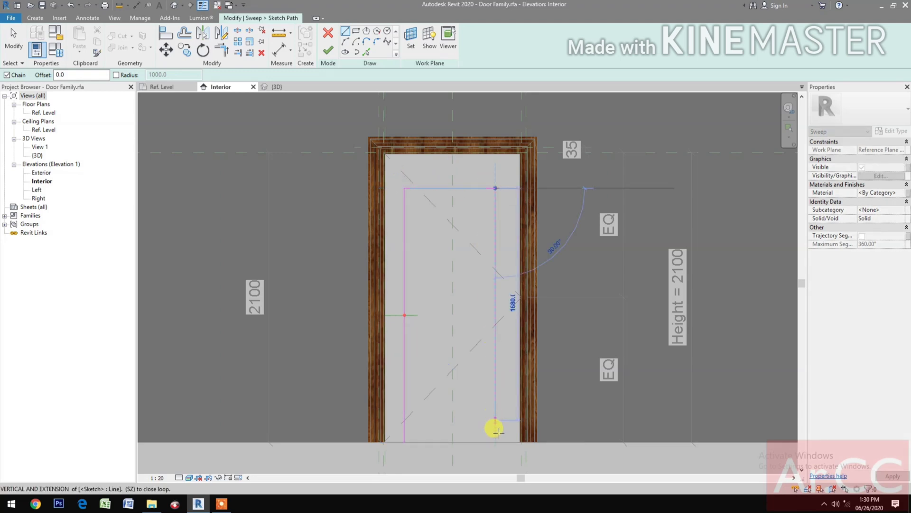
left_click(491, 433)
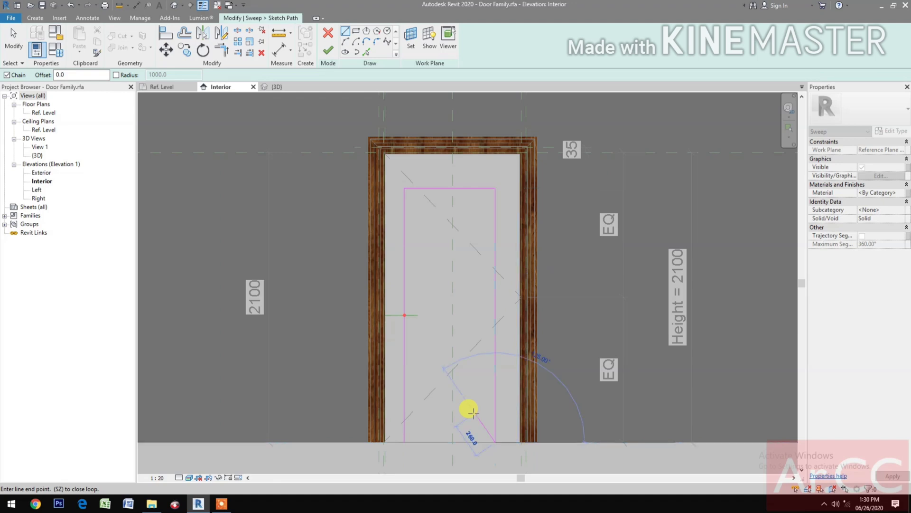
Align the path's two sides and top to the outer door jamb reference planes, lock the alignments, and finish the path
left_click(165, 33)
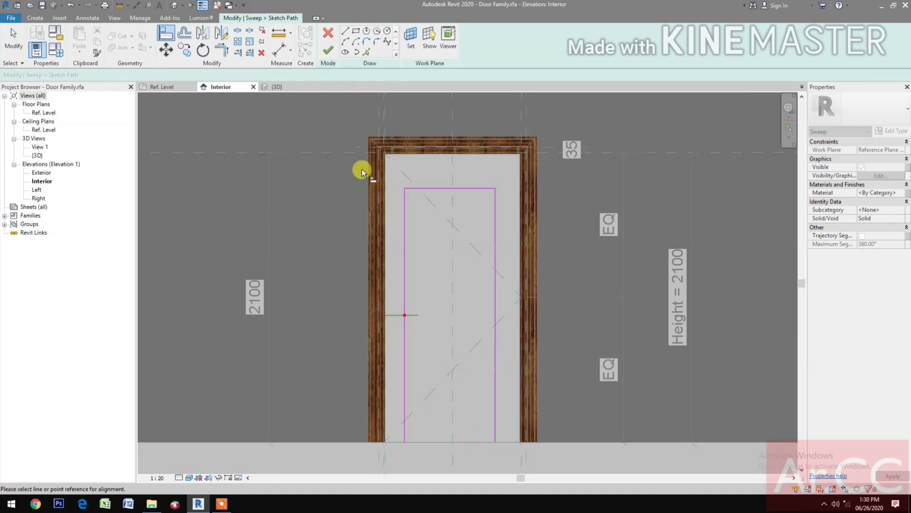
middle_click_drag(401, 279, 394, 289)
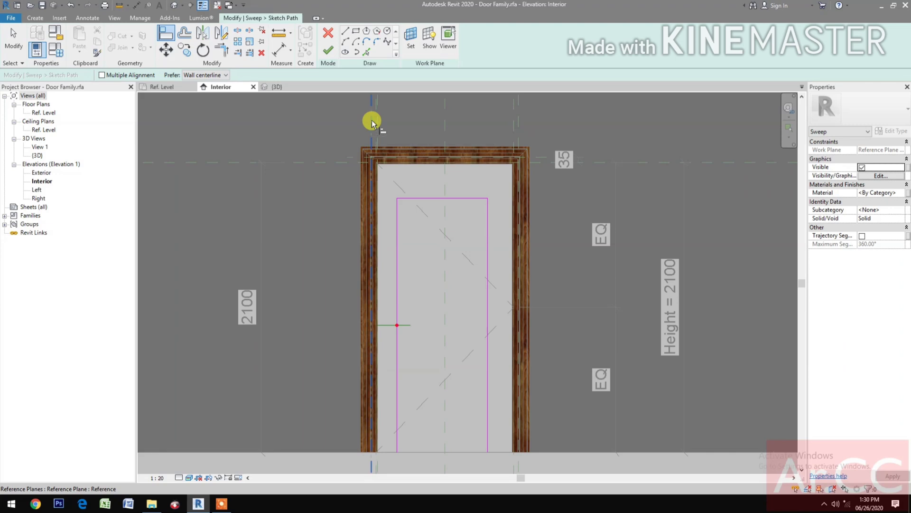
left_click(373, 122)
left_click(399, 232)
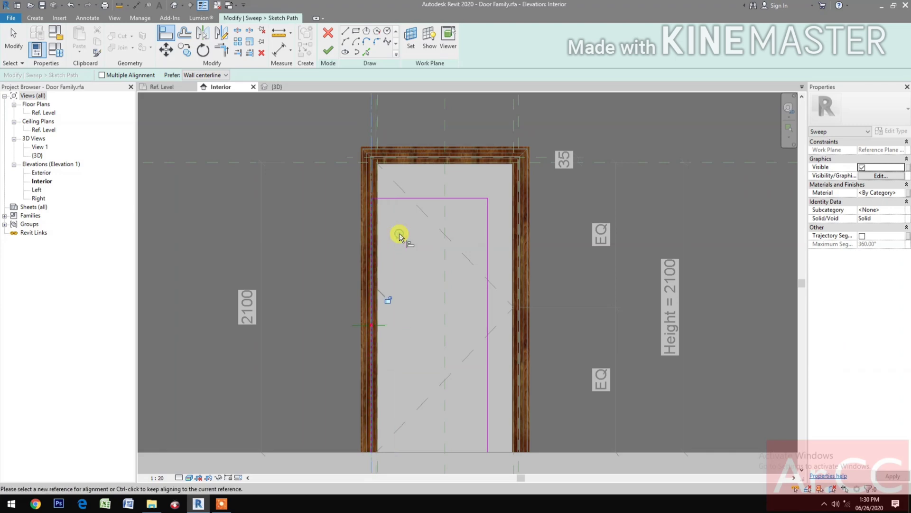
left_click(388, 299)
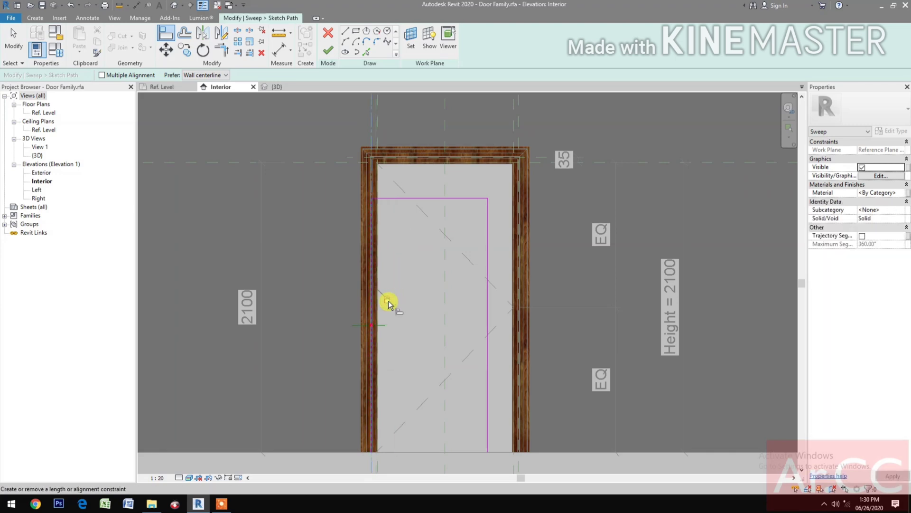
left_click(351, 160)
left_click(401, 197)
left_click(439, 174)
left_click(521, 120)
left_click(489, 198)
left_click(502, 267)
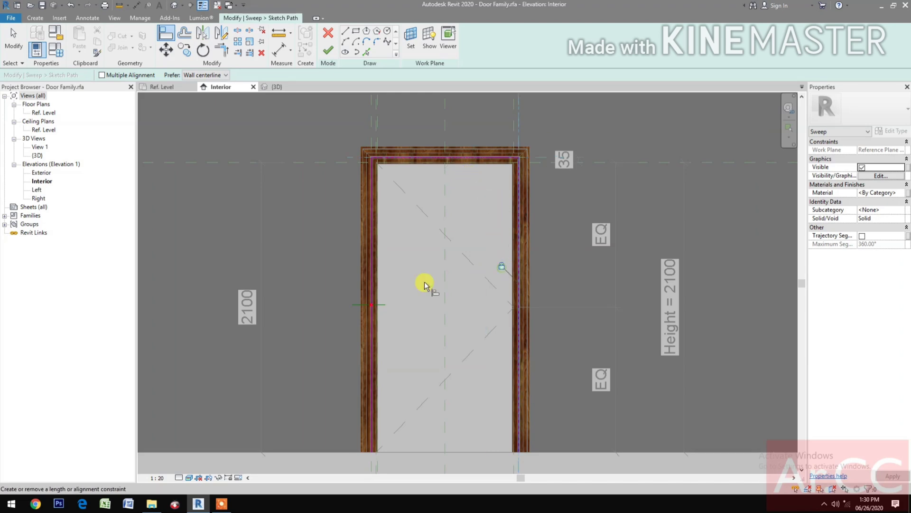
left_click(328, 52)
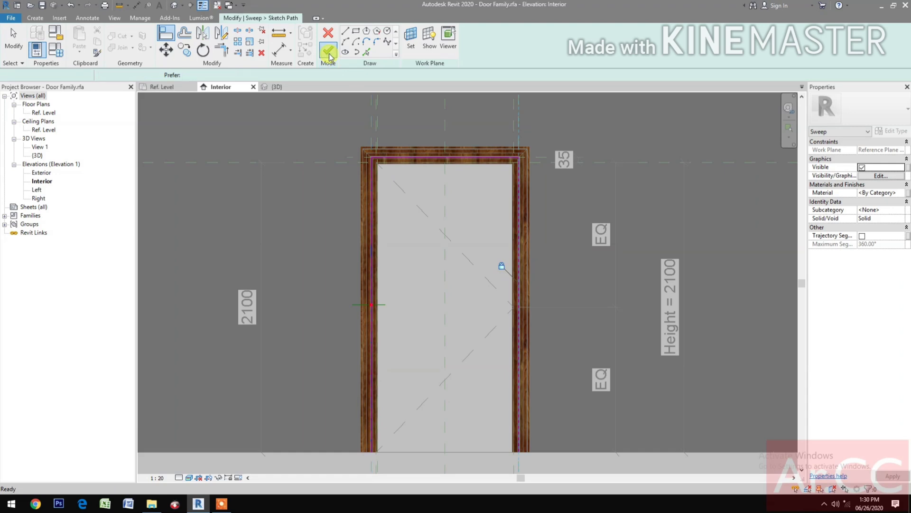
In the Ref. Level plan, load Wood Casing 4 19x85mm.rfa and assign it as the sweep's profile
left_click(151, 86)
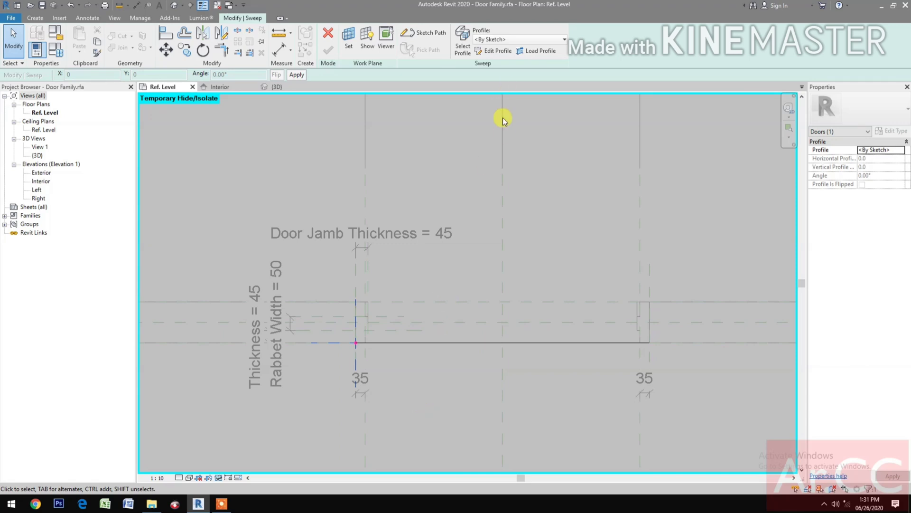
left_click(551, 53)
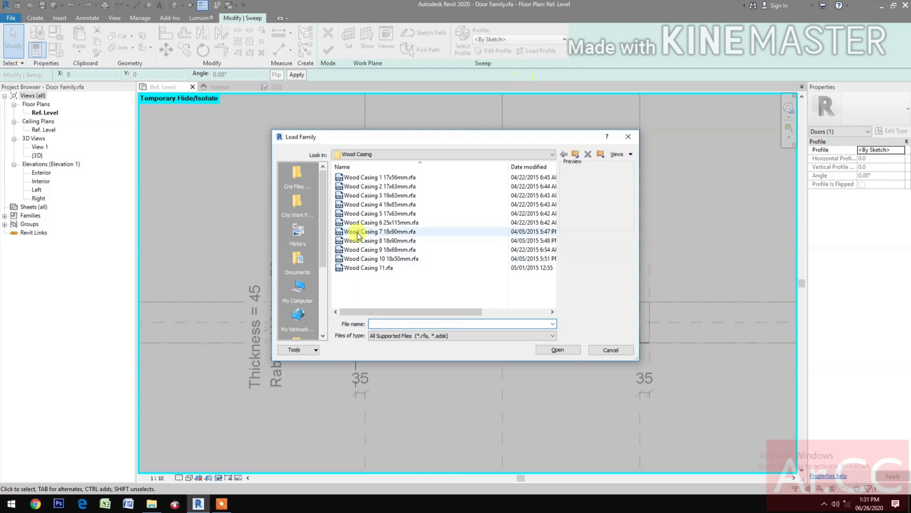
left_click(391, 205)
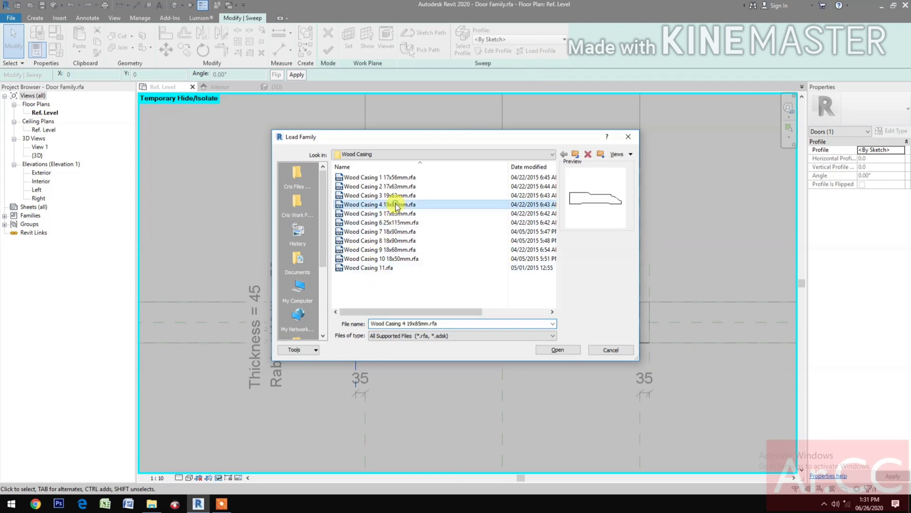
left_click(559, 350)
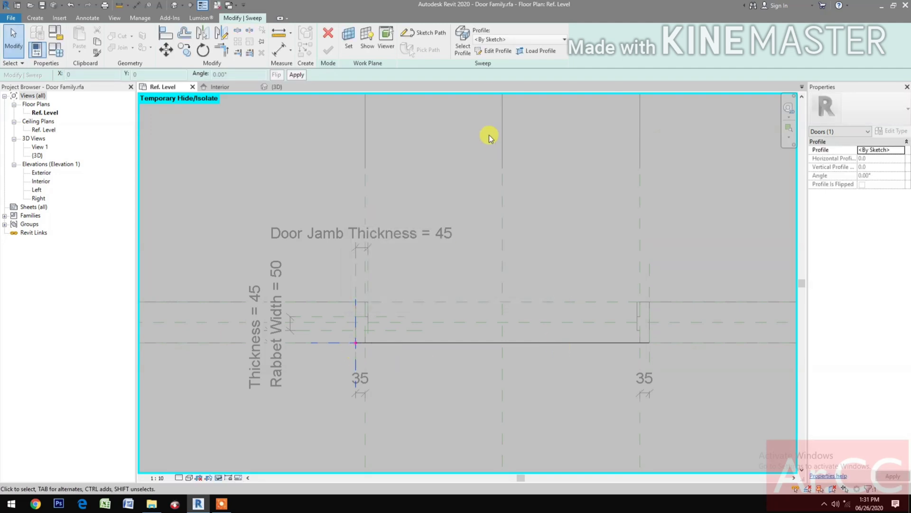
left_click(514, 40)
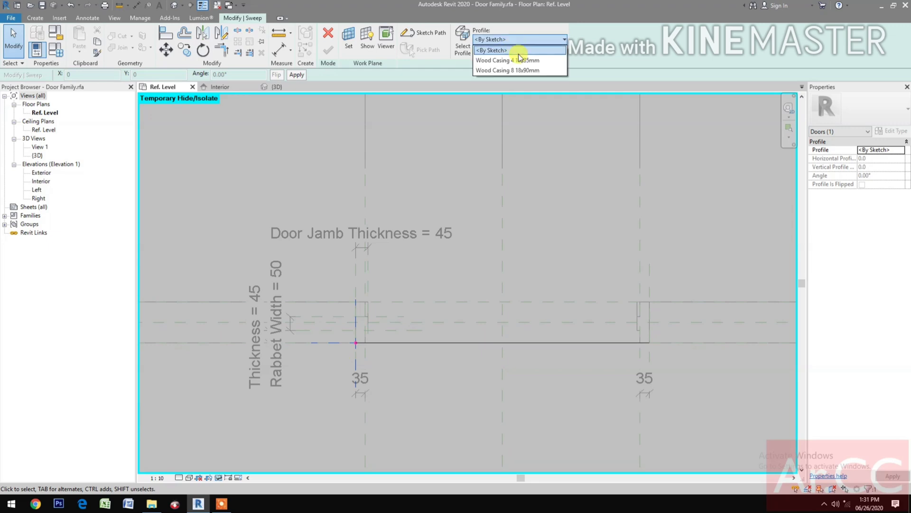
left_click(520, 60)
Try the flipped casing profile at angles of 90° and 180° against the door jamb's outer corner
scroll(349, 359, "up", 2)
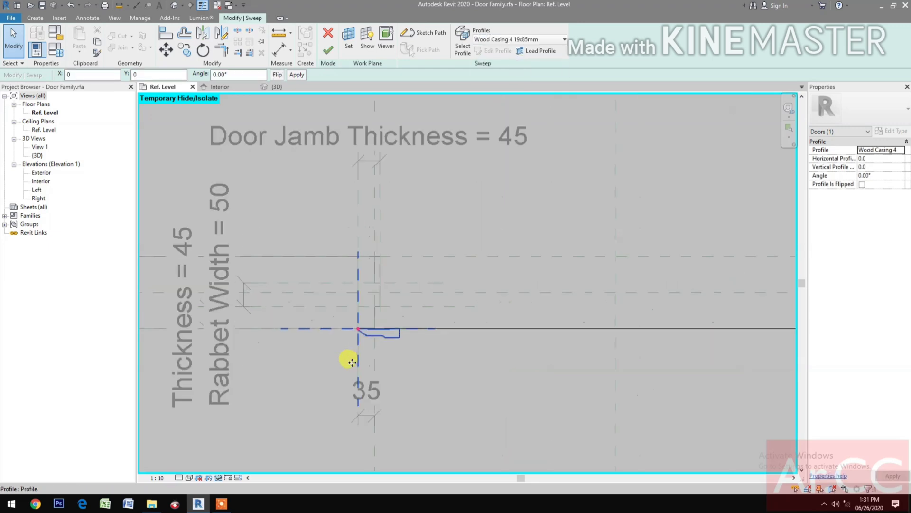
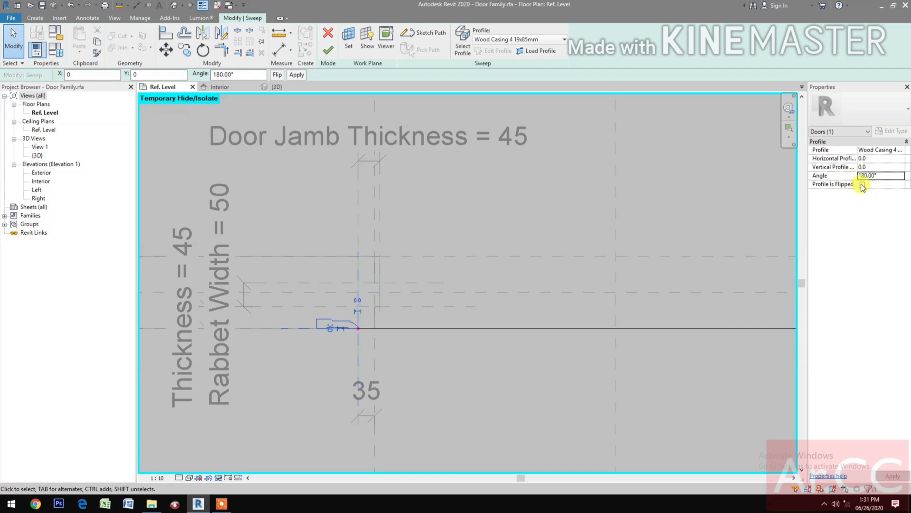
left_click(862, 184)
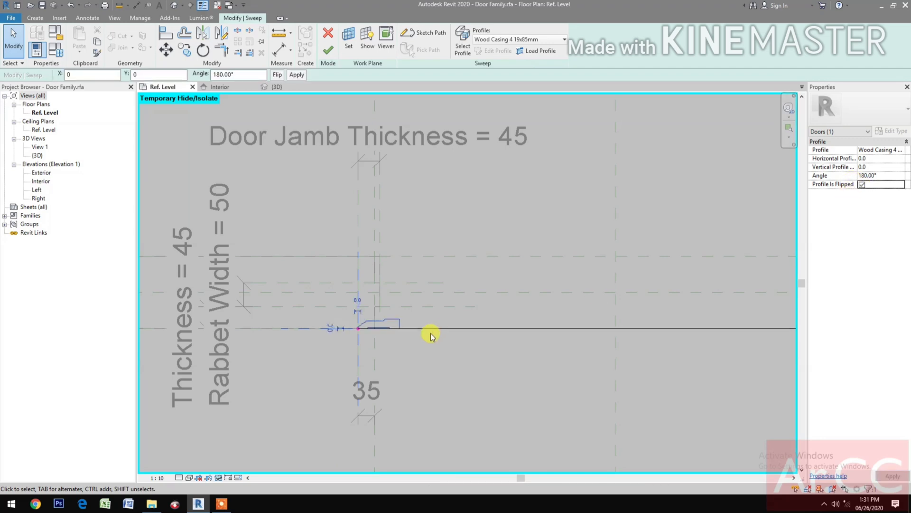
left_click(885, 176)
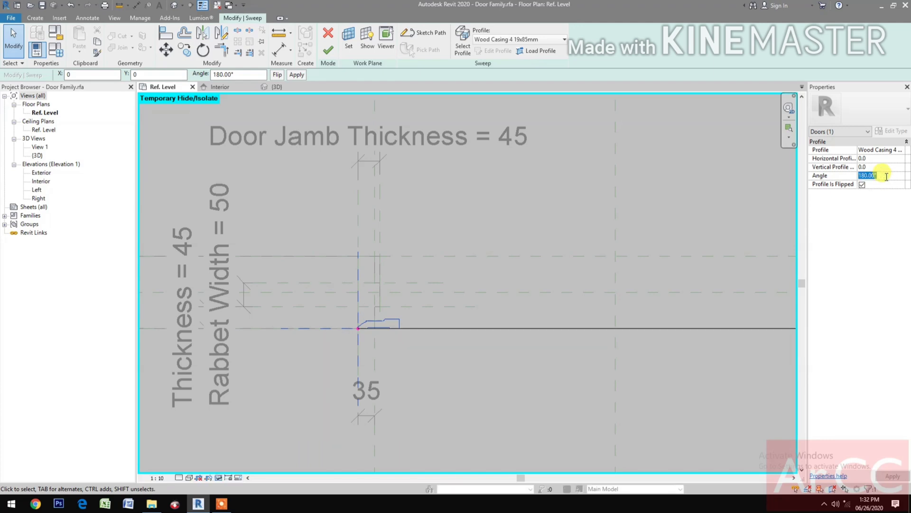
type("90")
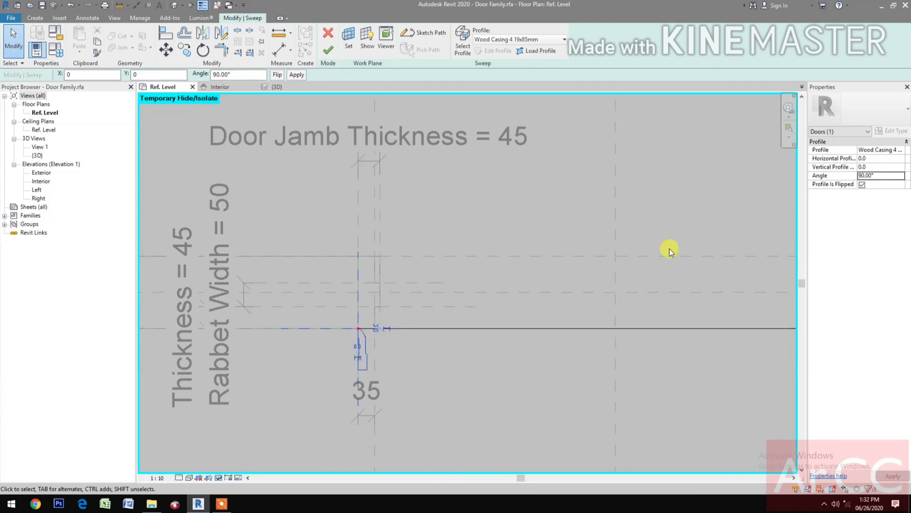
left_click(895, 177)
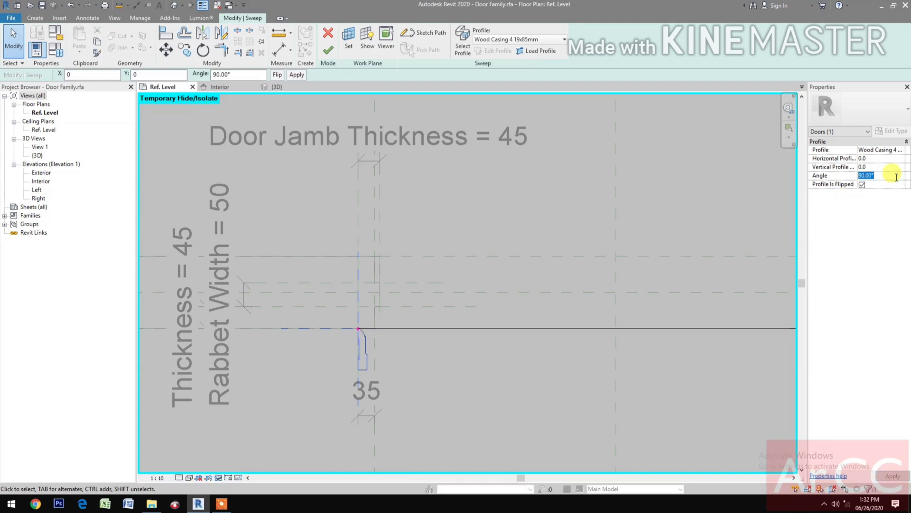
type("18")
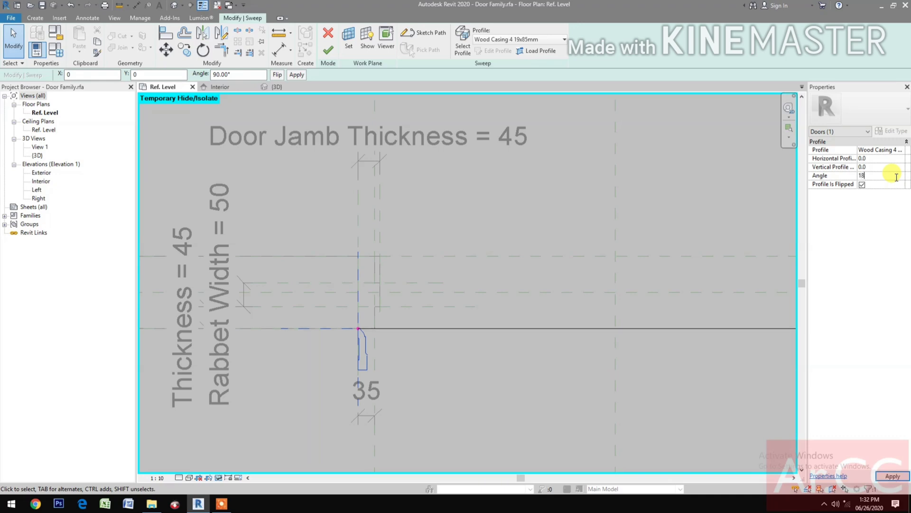
type("0")
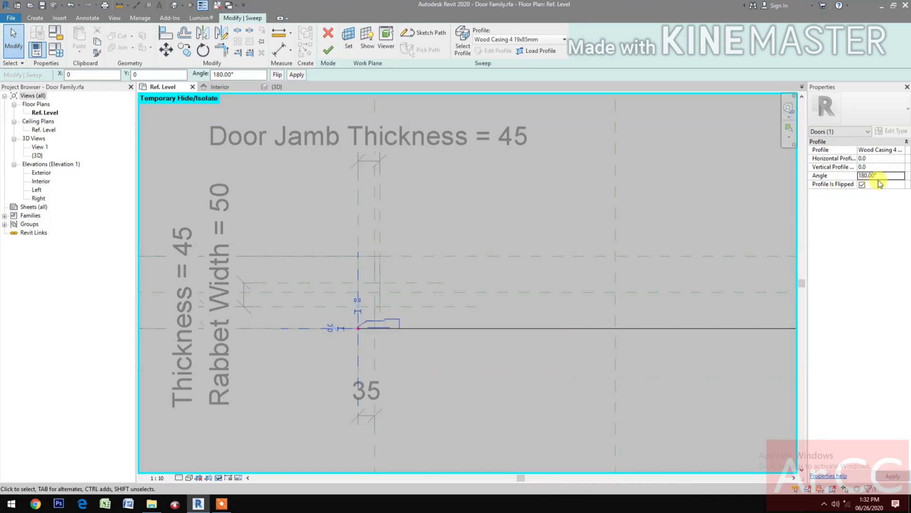
Try the casing profile unflipped, with its angle set to 90°
left_click(862, 185)
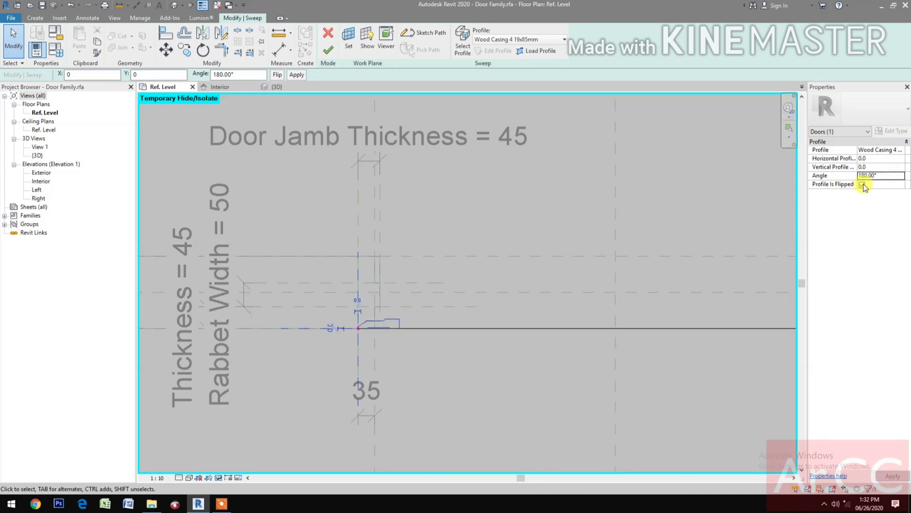
left_click(889, 176)
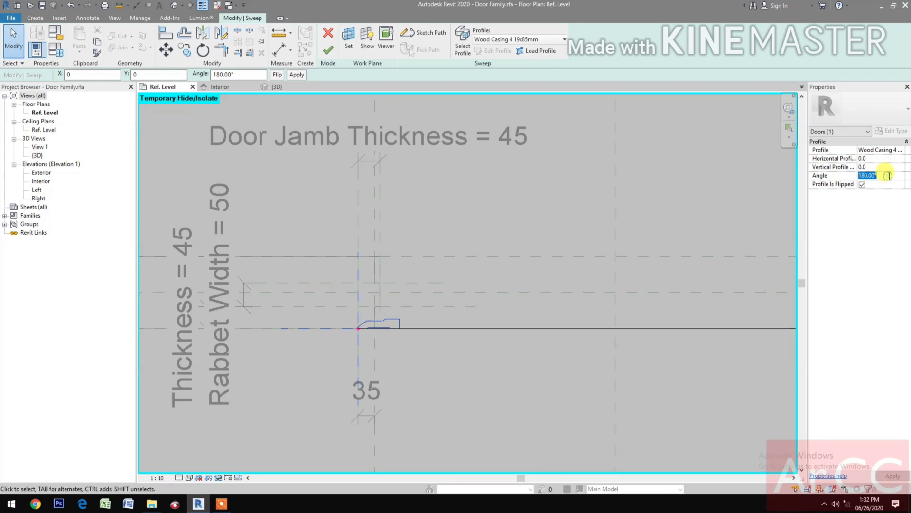
left_click(862, 185)
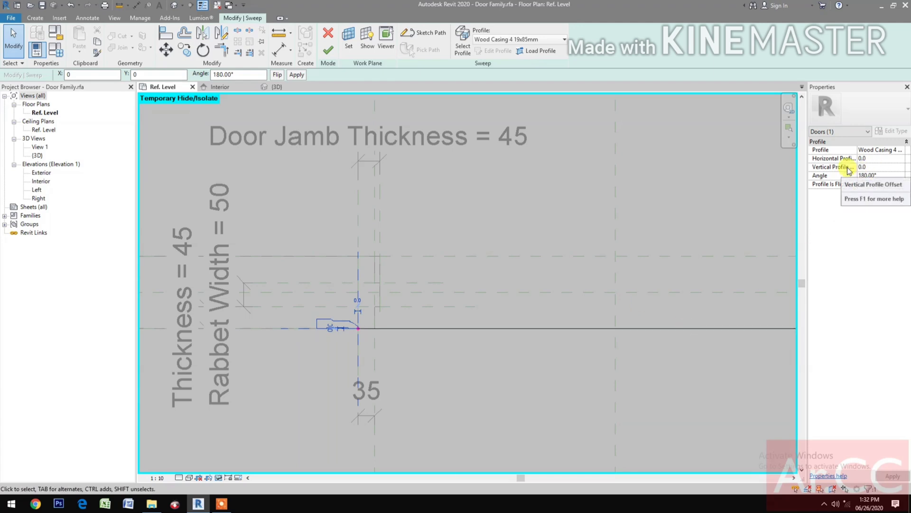
left_click(881, 176)
left_click_drag(856, 177, 855, 182)
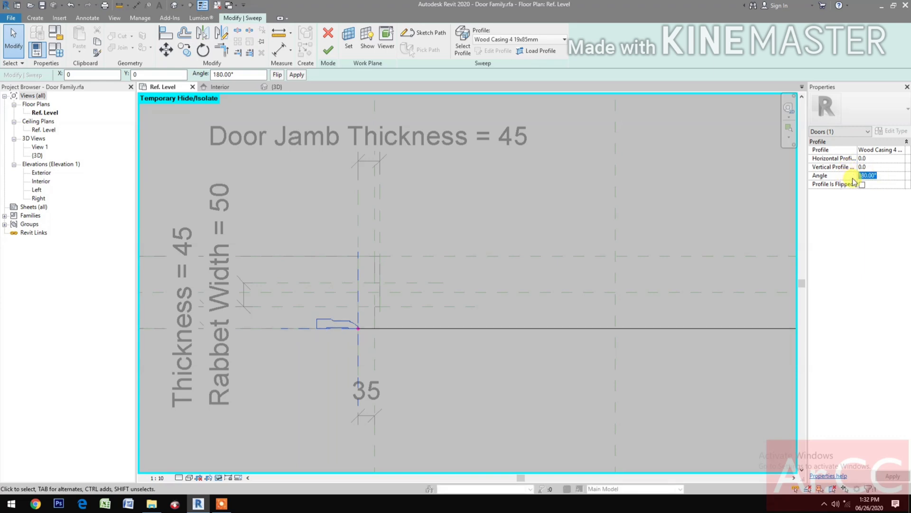
type("90")
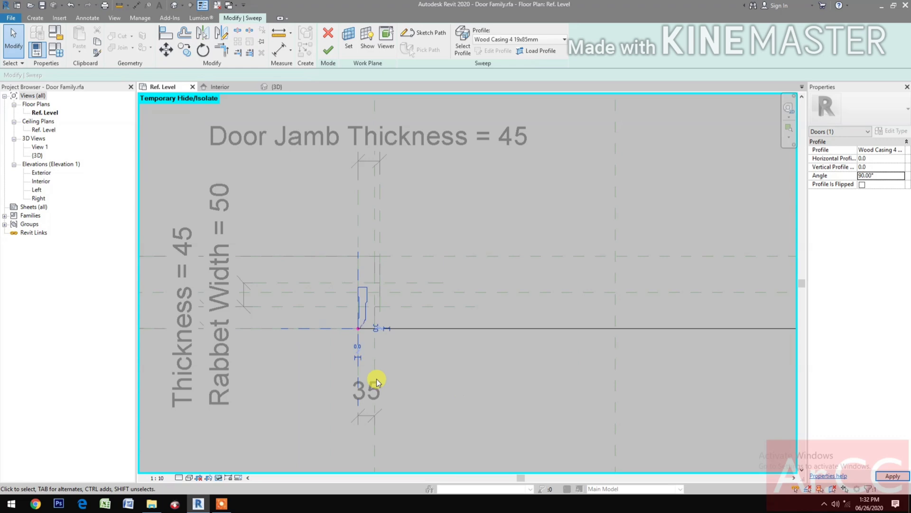
Flip the casing profile, set its angle to 0°, and finish the interior casing sweep
left_click(863, 185)
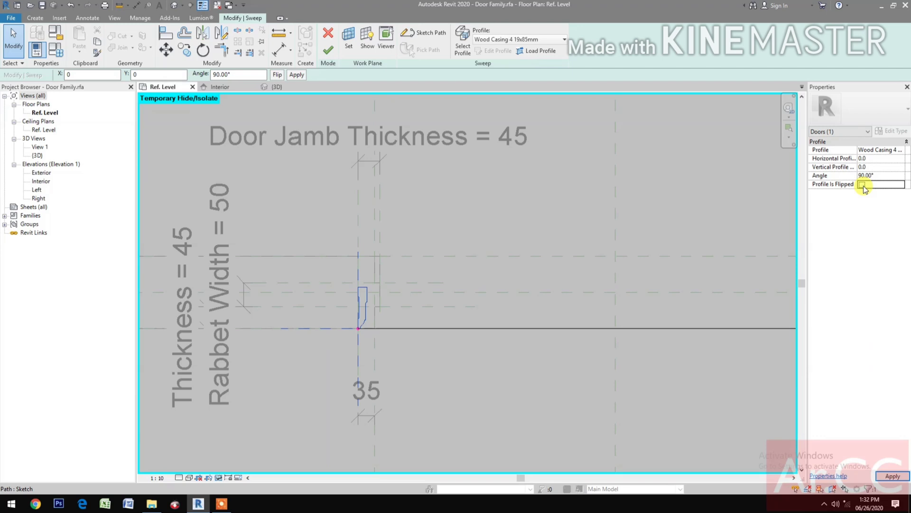
left_click(577, 298)
left_click(862, 185)
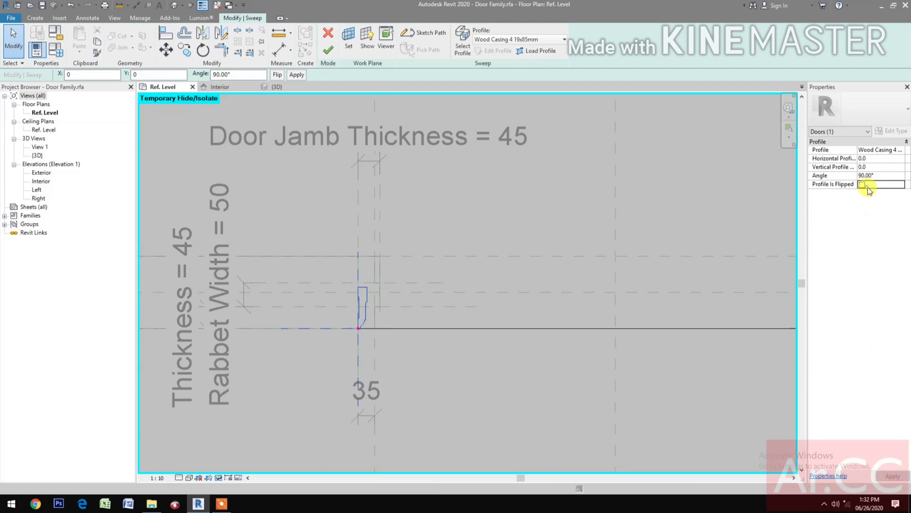
left_click(861, 184)
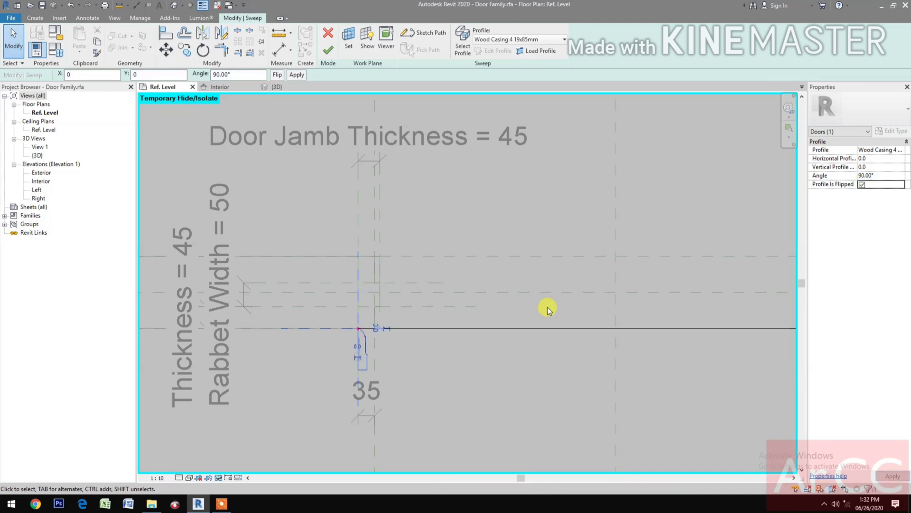
left_click(884, 176)
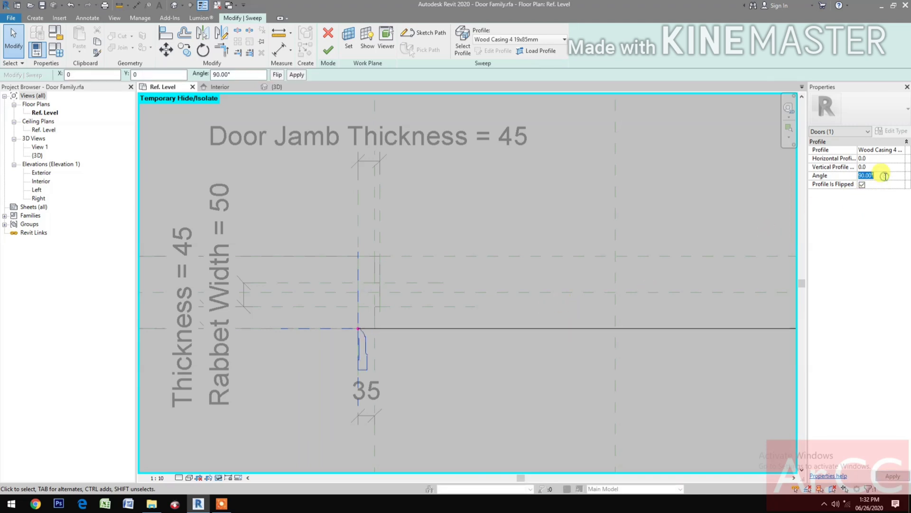
type("0")
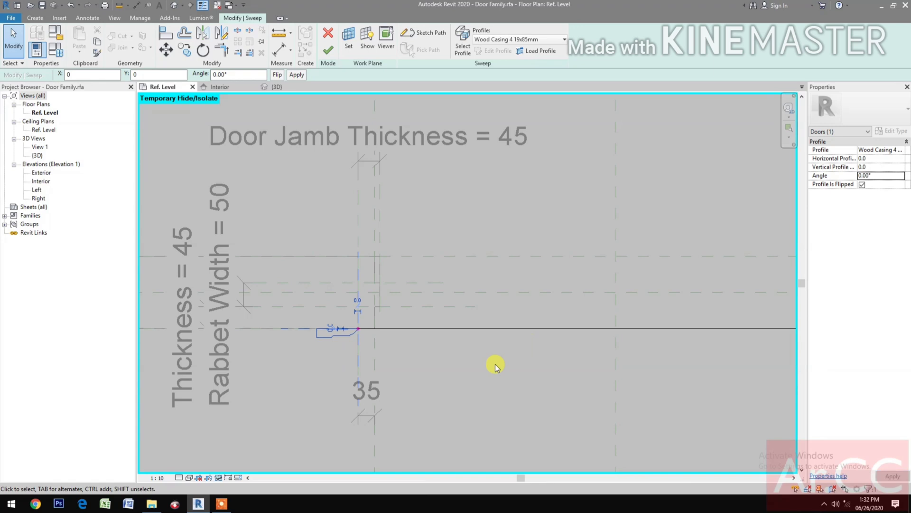
left_click(444, 382)
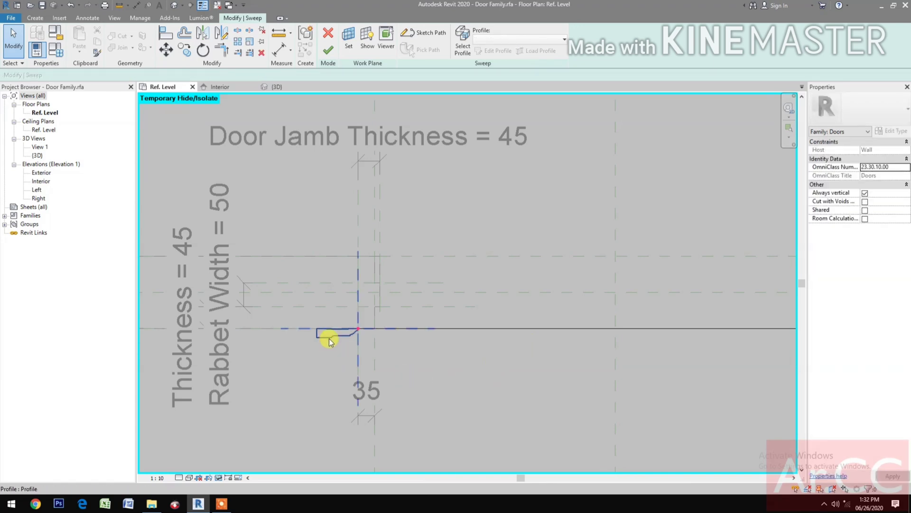
left_click(327, 52)
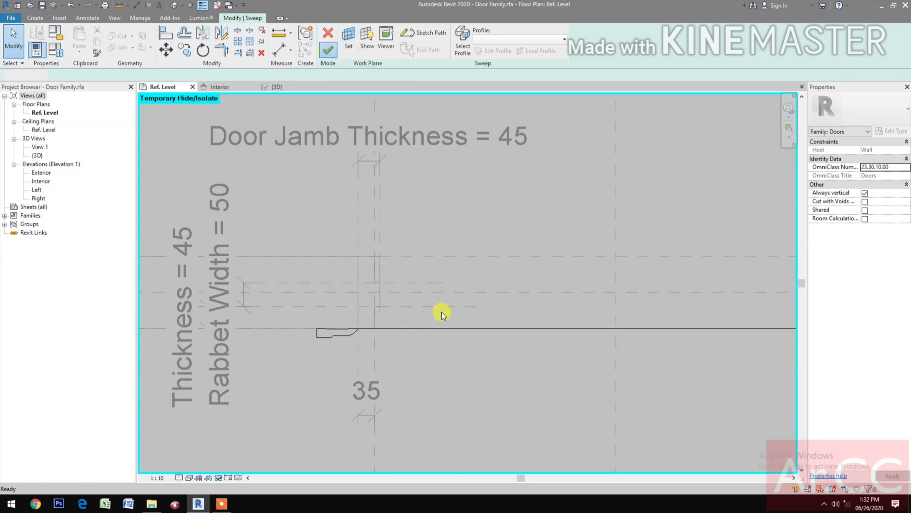
middle_click_drag(507, 409, 412, 376)
left_click(412, 377)
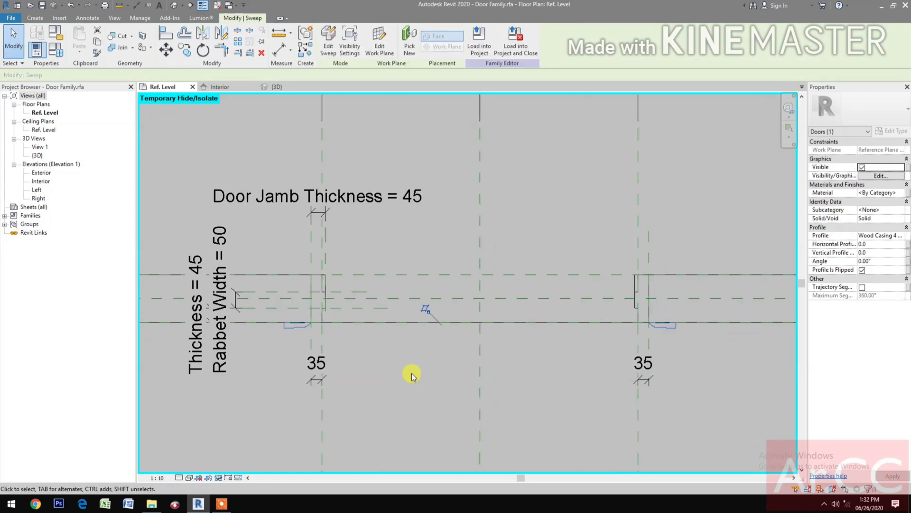
Edit the interior casing sweep, set its profile's horizontal offset to -10, and finish the sweep
left_click(299, 329)
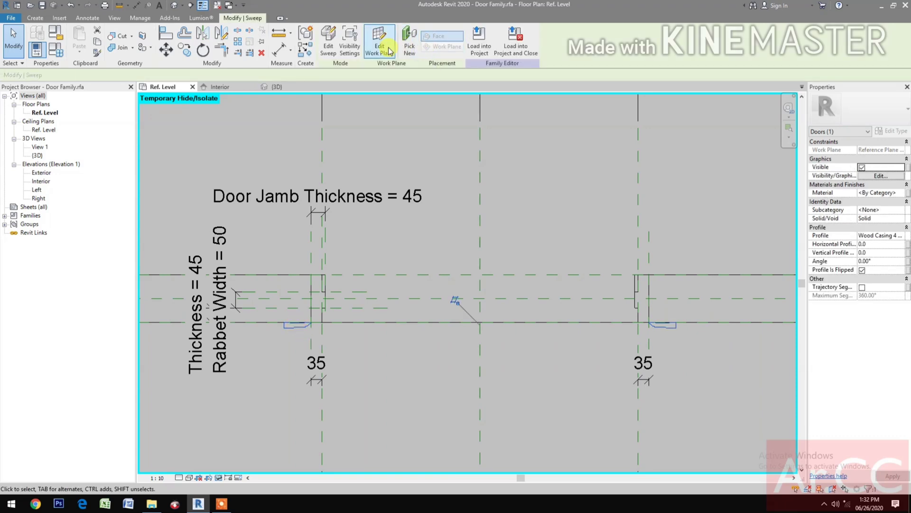
left_click(328, 46)
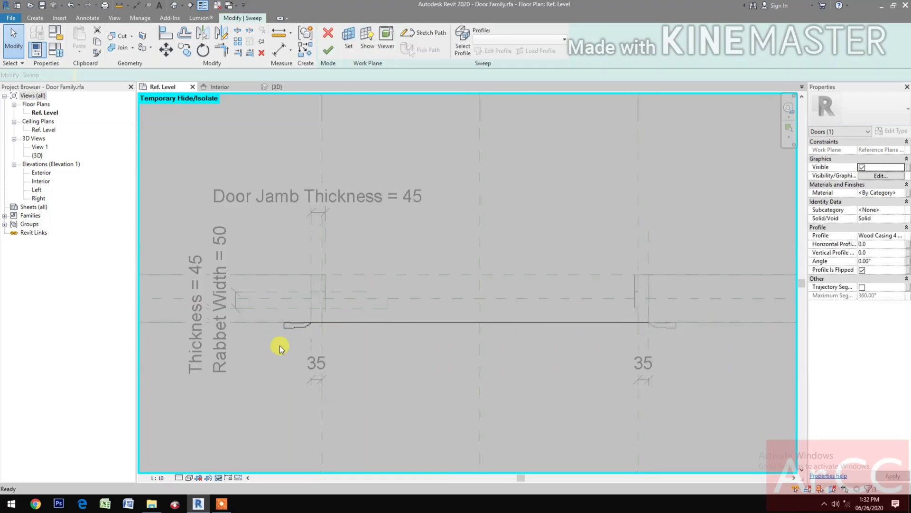
scroll(280, 345, "up", 1)
scroll(306, 321, "up", 1)
left_click(317, 315)
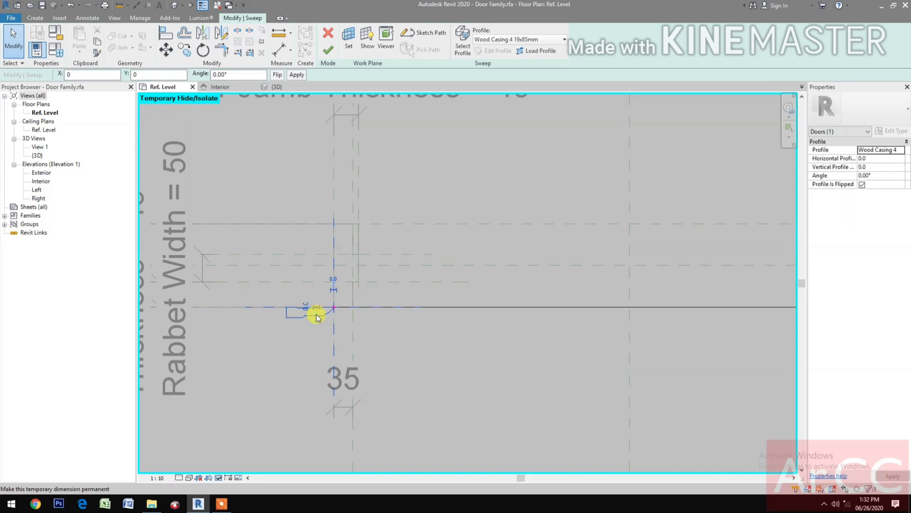
left_click(872, 158)
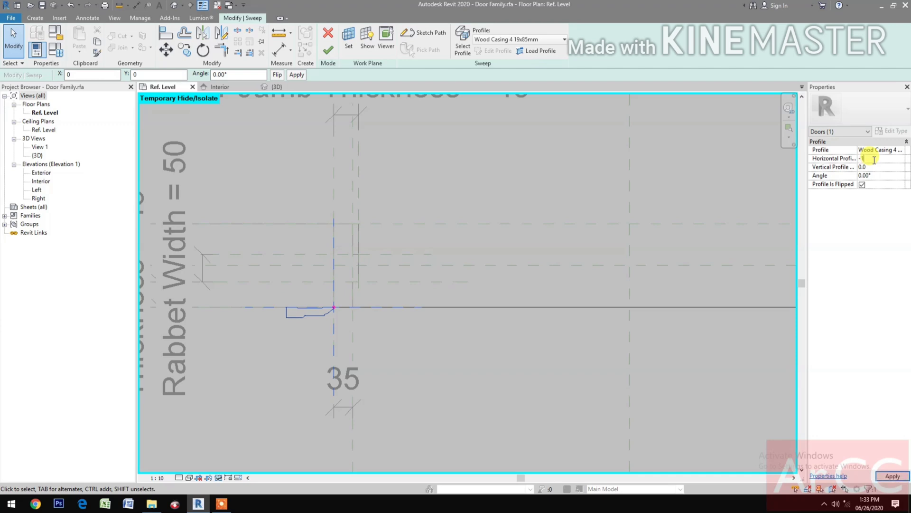
left_click(442, 349)
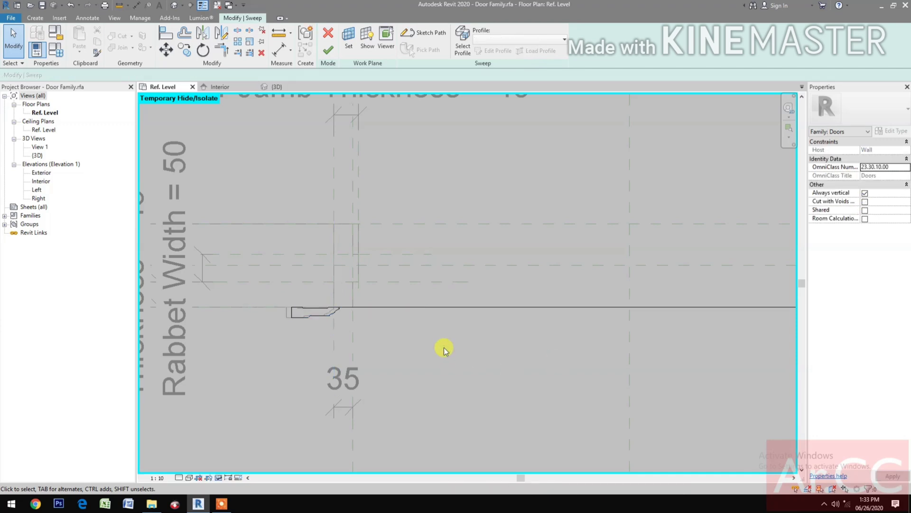
scroll(332, 309, "up", 4)
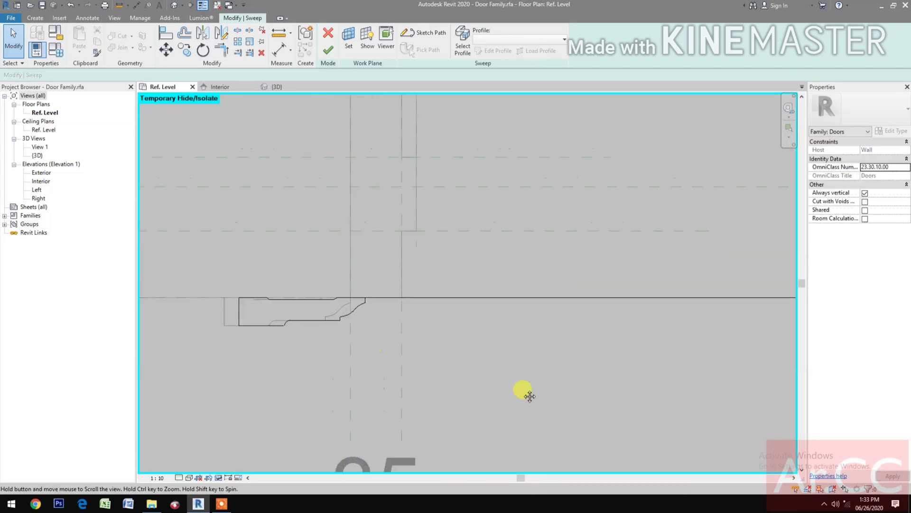
left_click(328, 49)
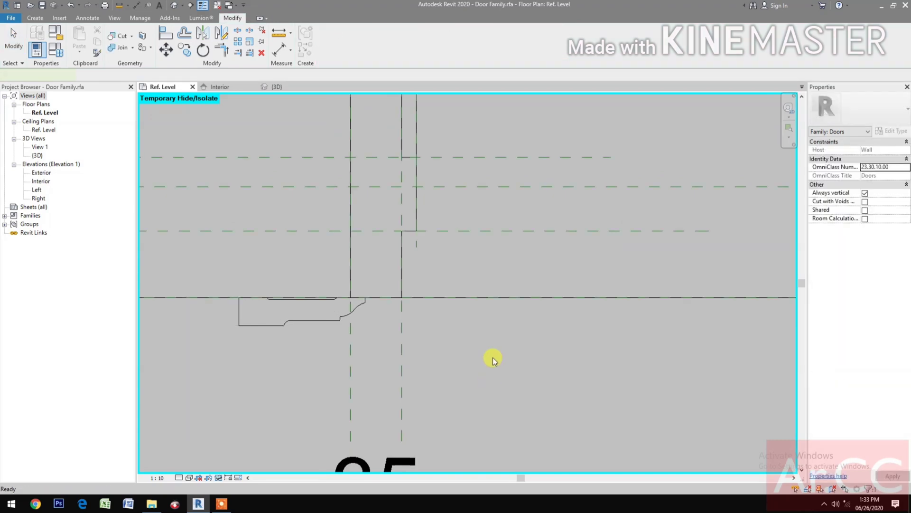
scroll(493, 361, "down", 3)
scroll(494, 361, "down", 5)
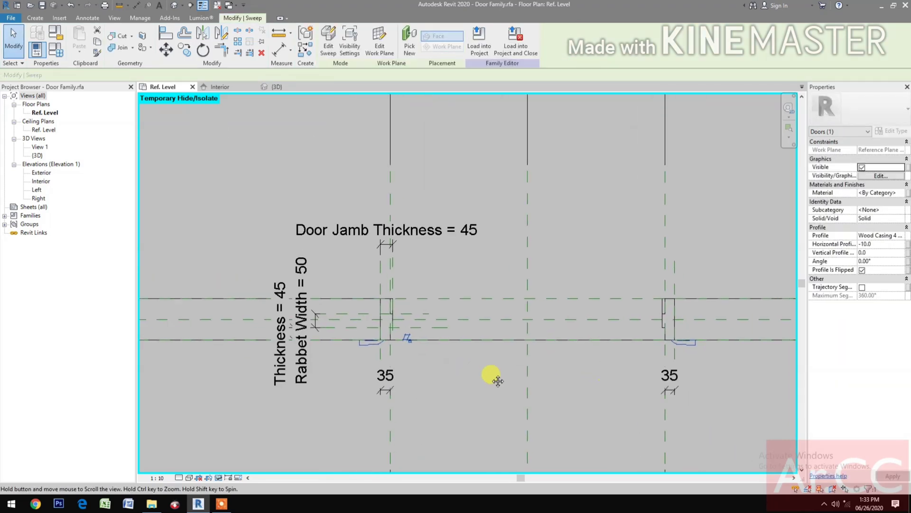
left_click(489, 381)
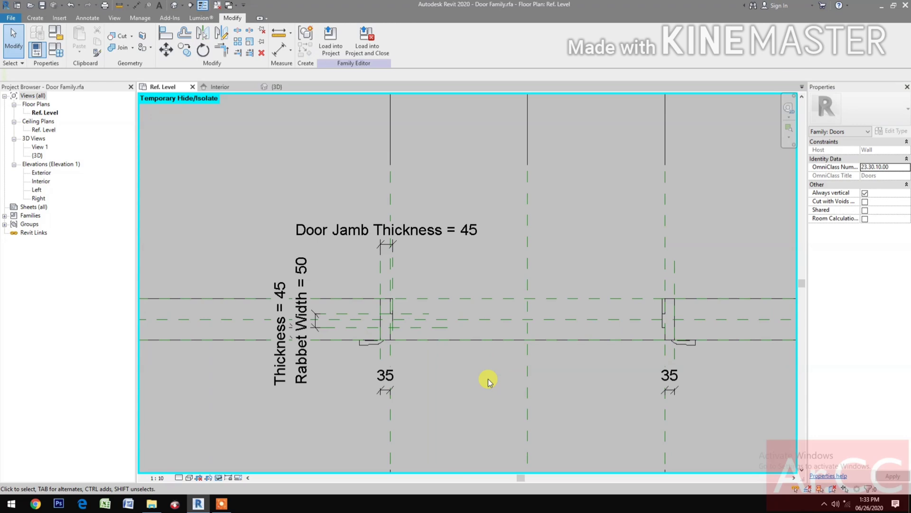
Start a sweep path on the wall's Exterior reference plane and open the Interior elevation for sketching
left_click(36, 19)
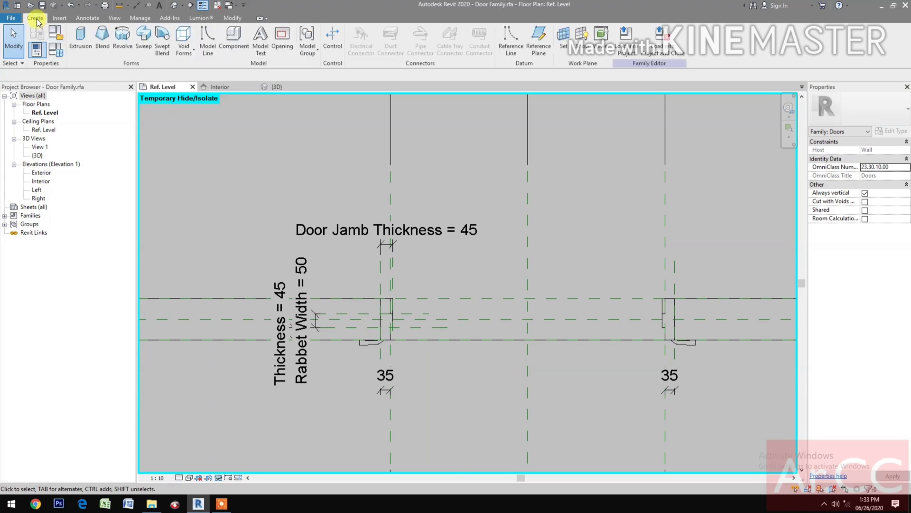
left_click(147, 43)
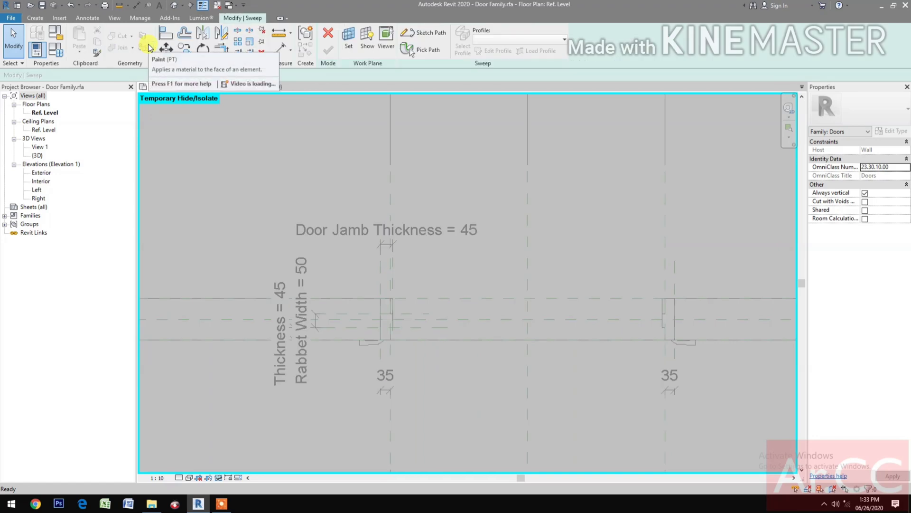
left_click(433, 33)
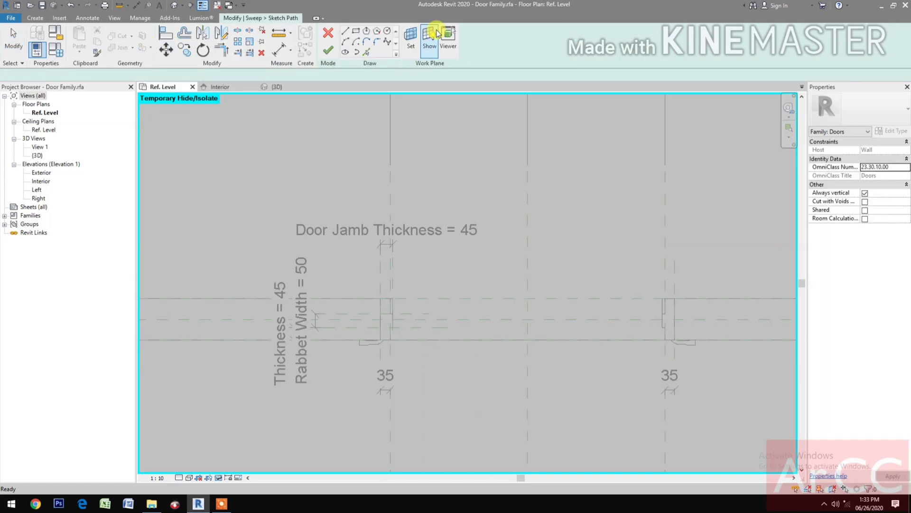
left_click(411, 47)
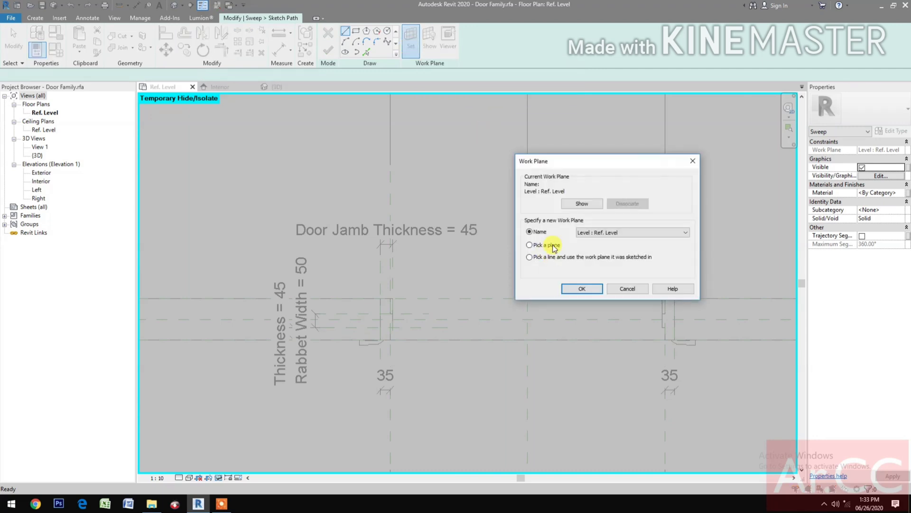
left_click(582, 290)
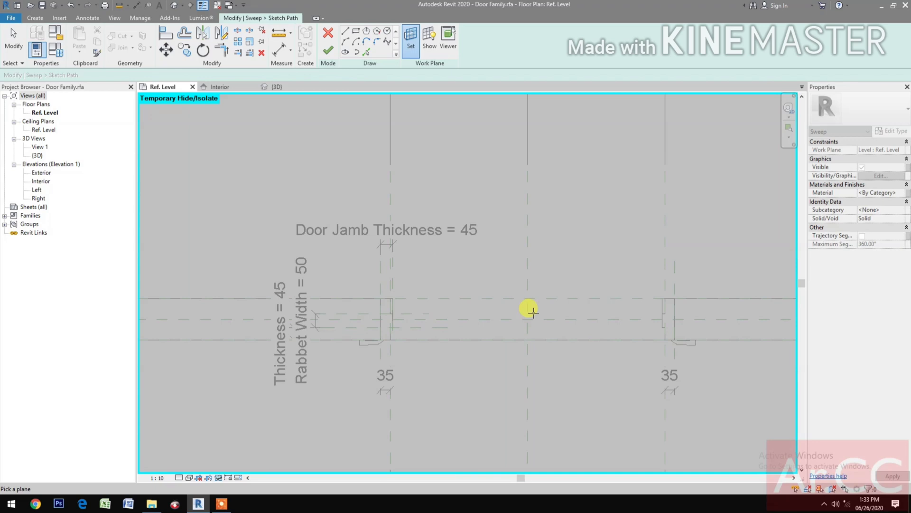
left_click(502, 295)
left_click(420, 181)
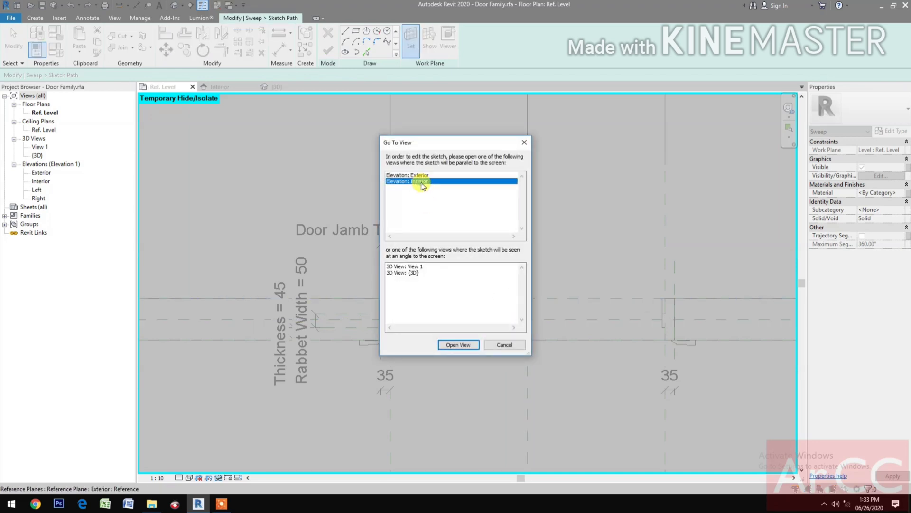
left_click(465, 346)
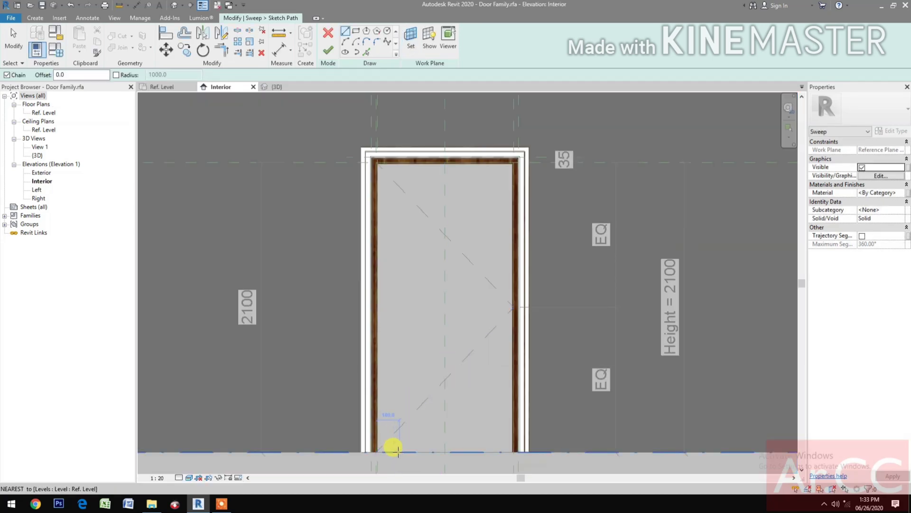
Sketch a three-segment, open-bottomed path inside the door opening, about 640 mm wide and 1800 mm high, starting from the floor level
left_click(398, 451)
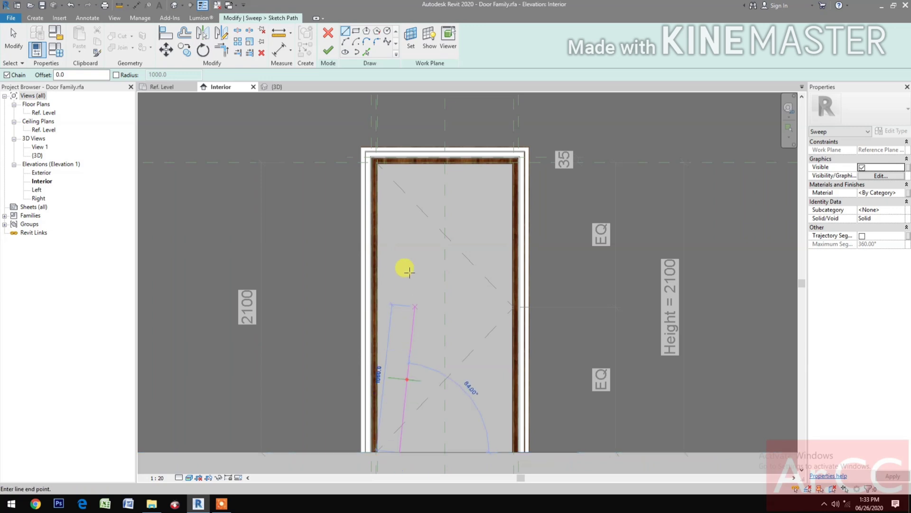
left_click(400, 203)
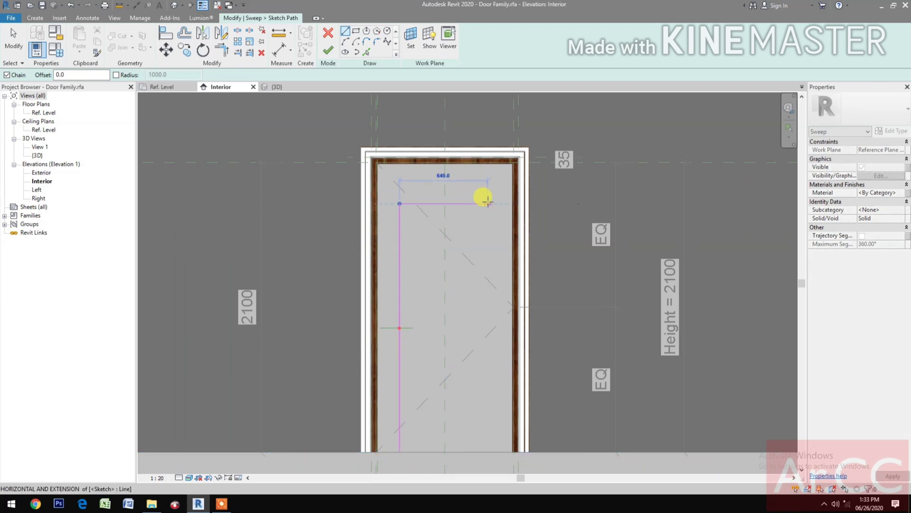
left_click(487, 203)
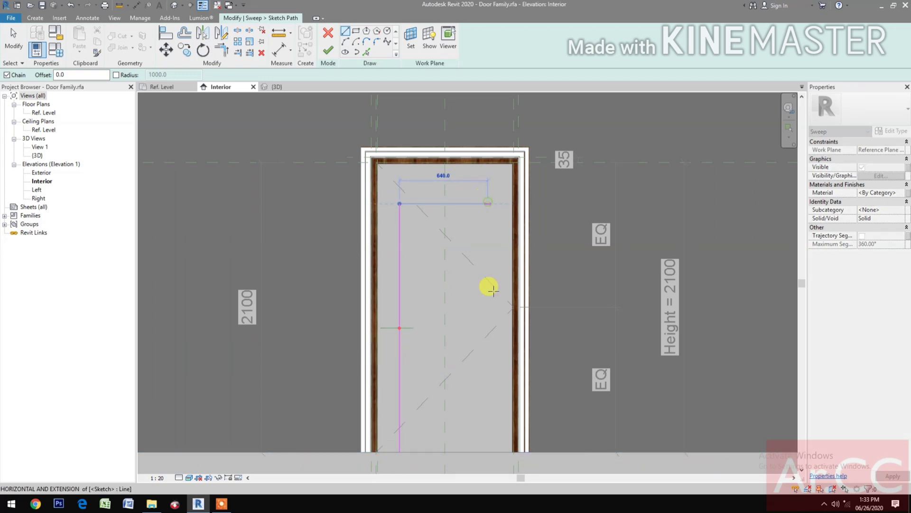
left_click(488, 451)
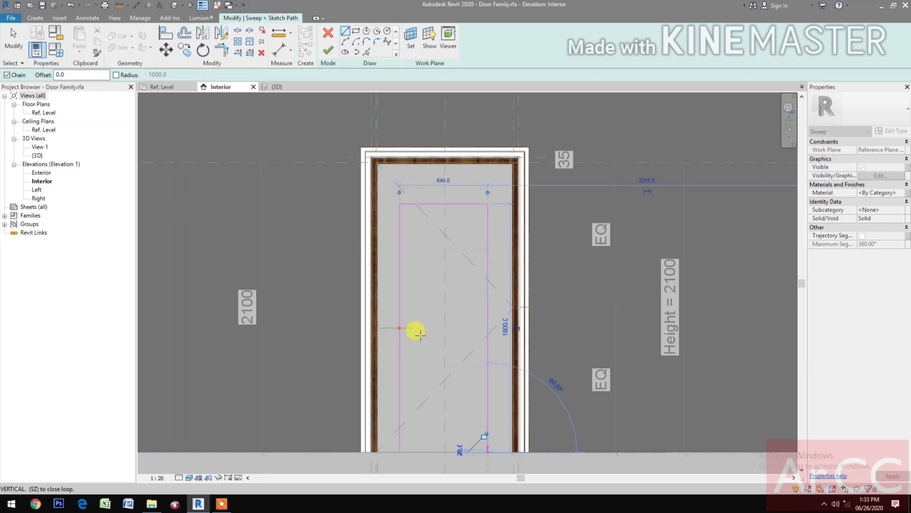
Align the path's two vertical lines and top line to the door jamb's outer reference planes, and finish the path
left_click(165, 33)
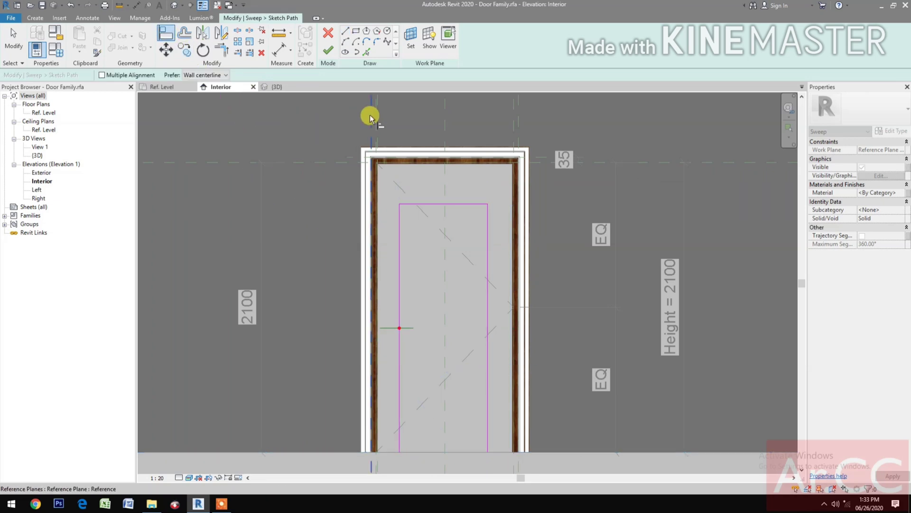
left_click(371, 118)
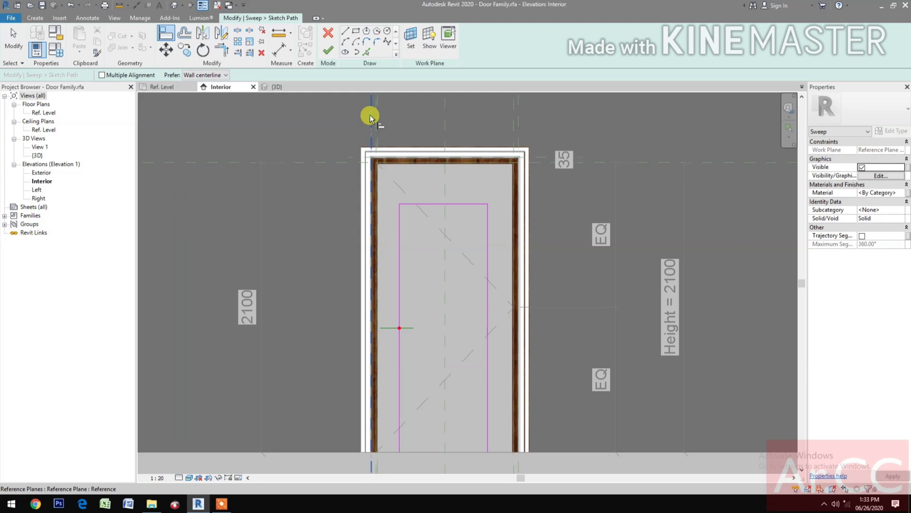
left_click(397, 257)
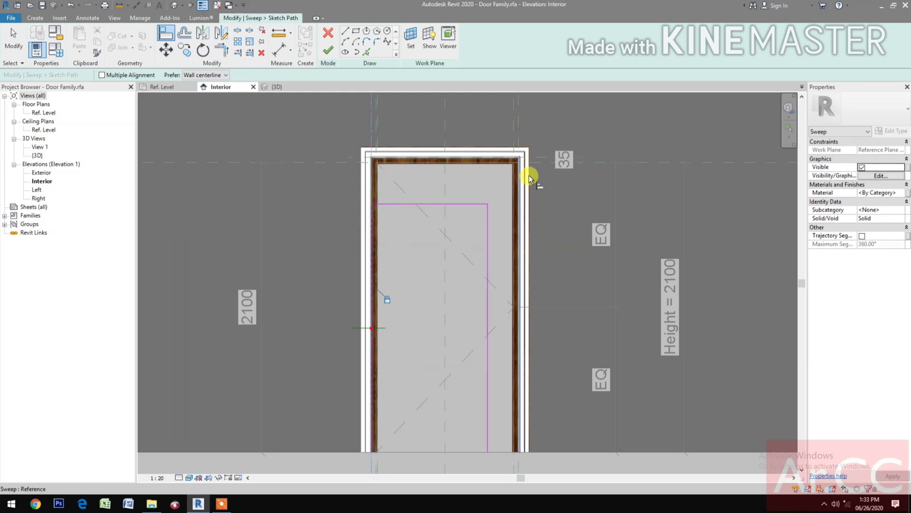
left_click(541, 158)
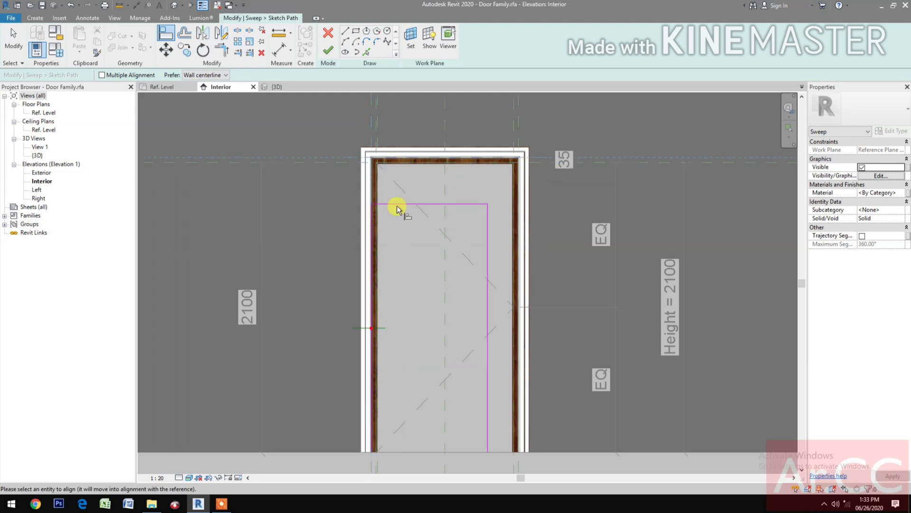
left_click(427, 203)
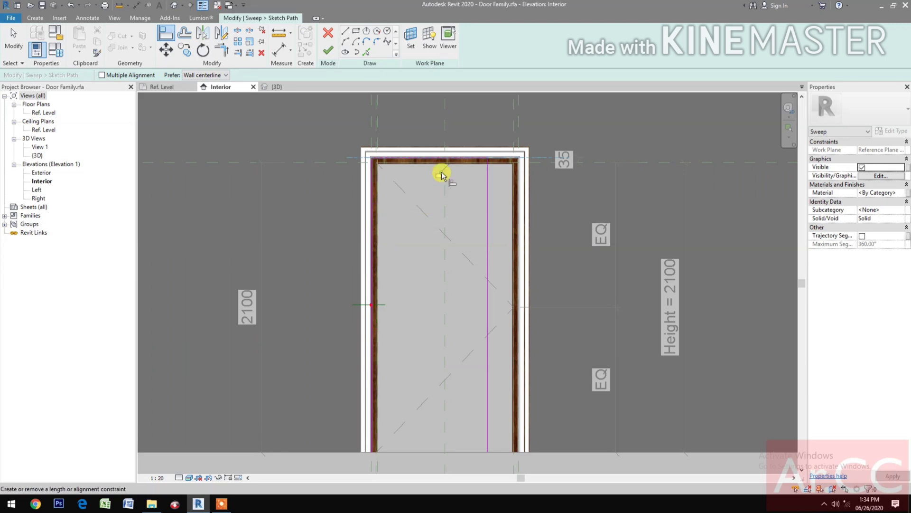
left_click(518, 130)
left_click(489, 204)
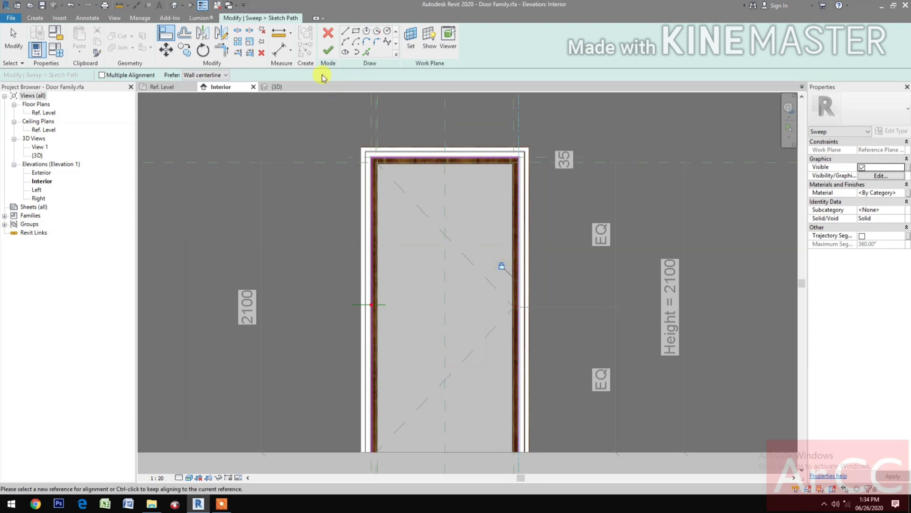
left_click(328, 50)
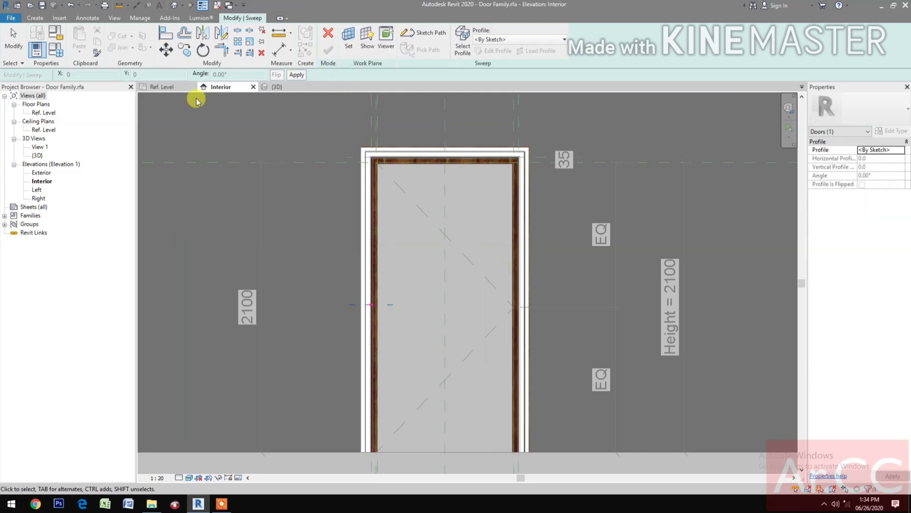
In the Ref. Level plan, assign the Wood Casing 4 19x85mm profile to the sweep and set its angle to 180°
left_click(181, 90)
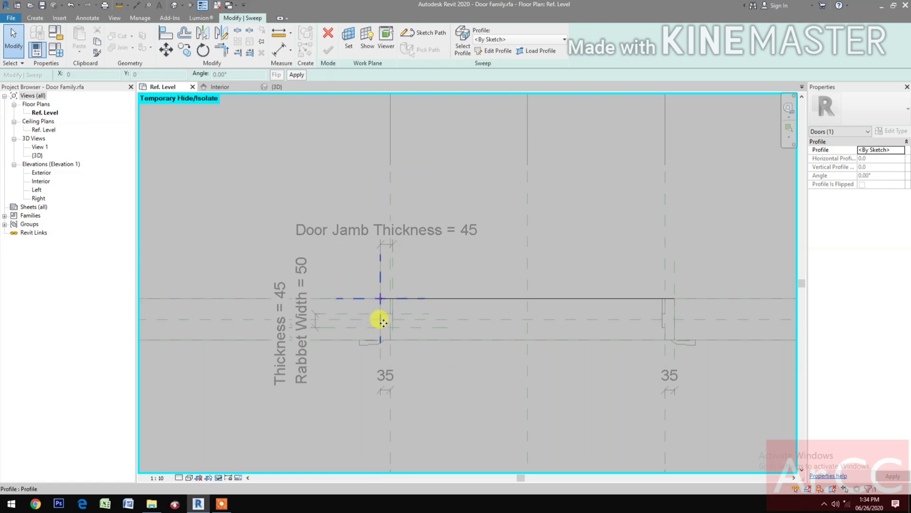
left_click(517, 43)
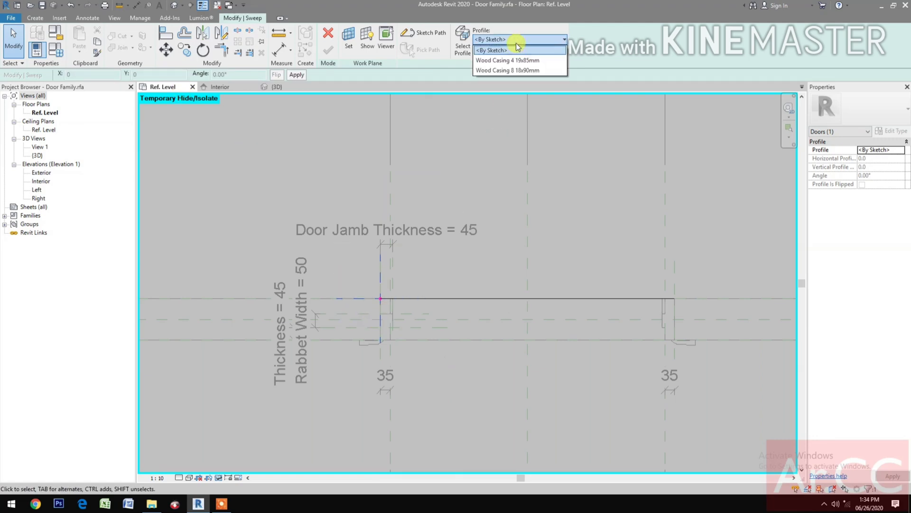
left_click(529, 60)
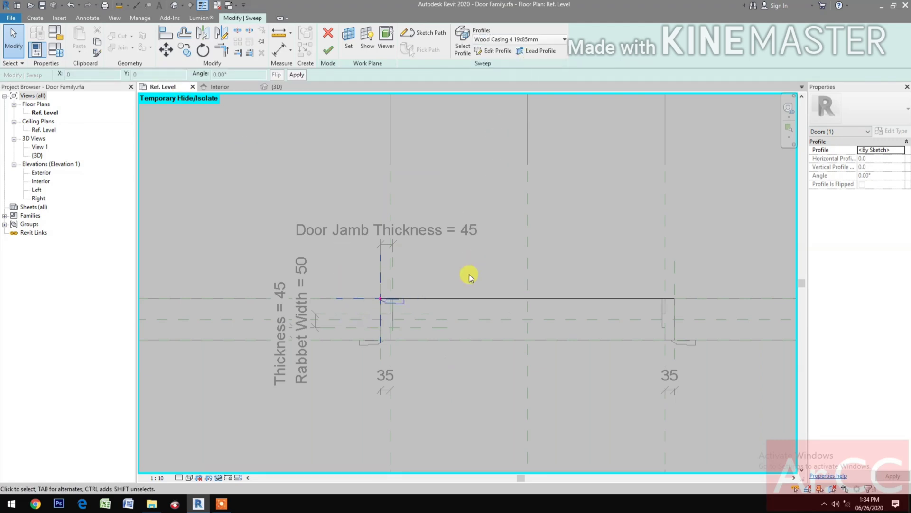
left_click(893, 177)
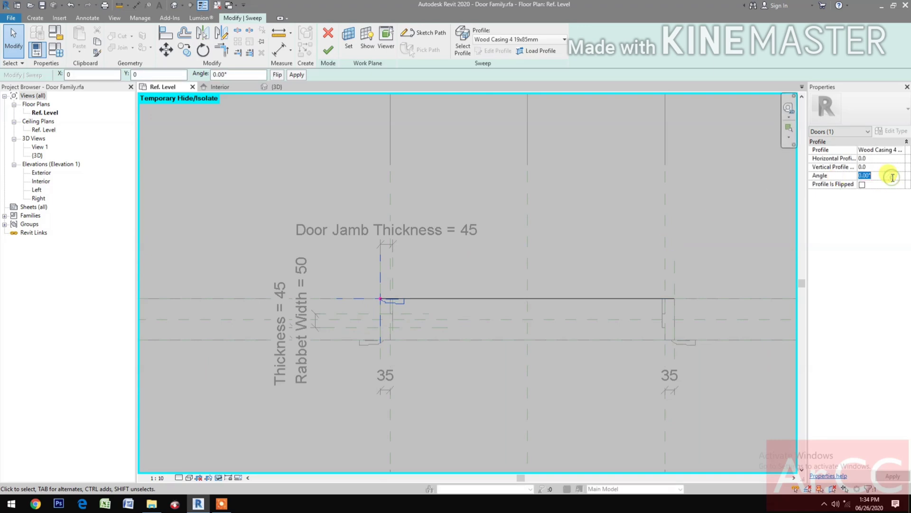
type("1")
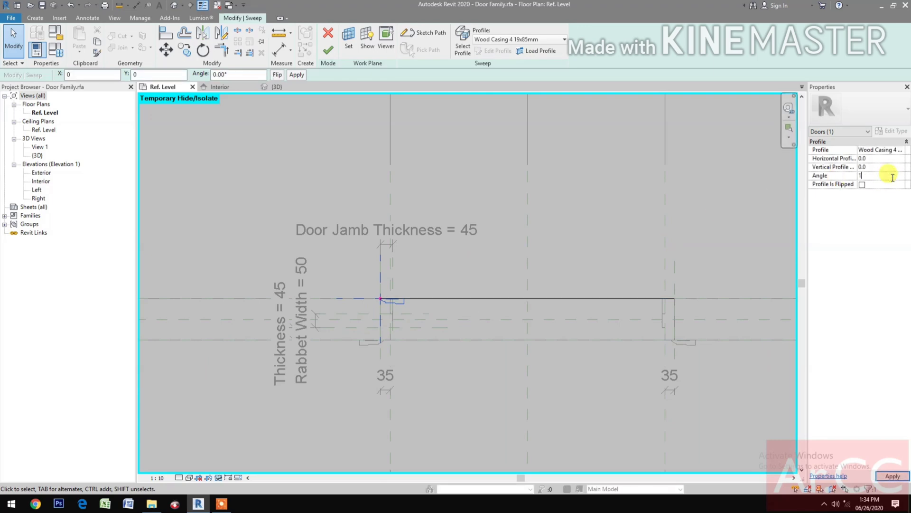
type("80")
scroll(392, 390, "up", 1)
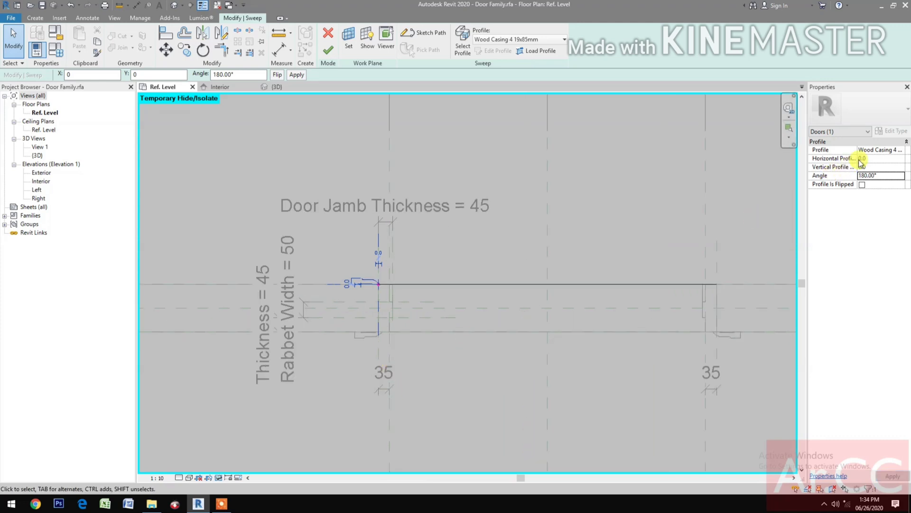
Set the exterior casing profile's horizontal offset to -10 and finish the sweep
left_click(886, 158)
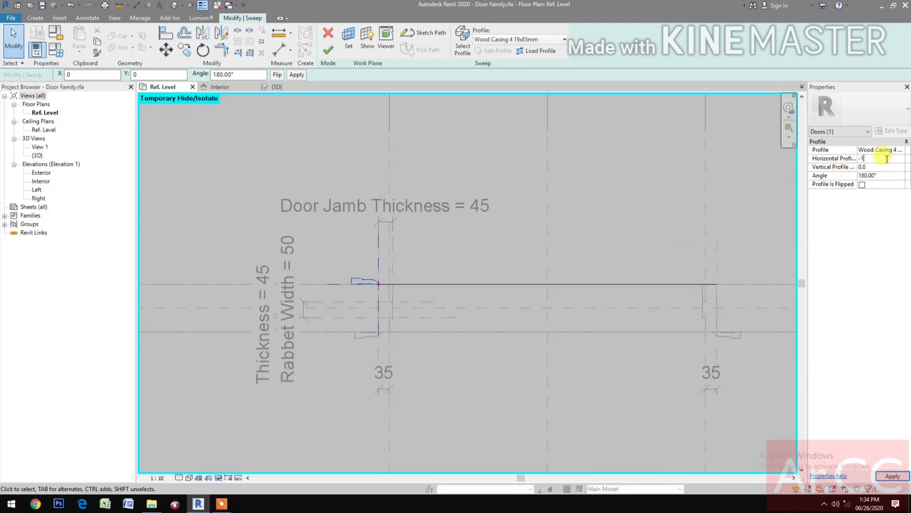
type("-10")
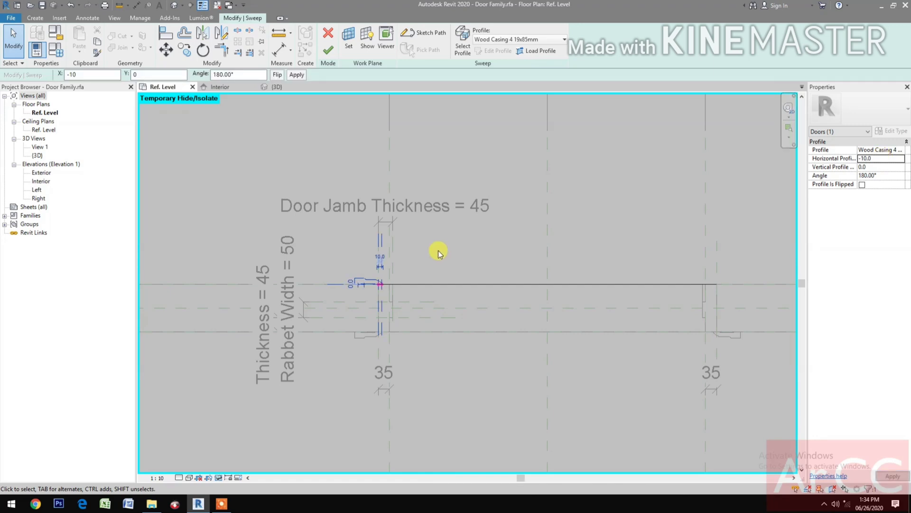
left_click(329, 51)
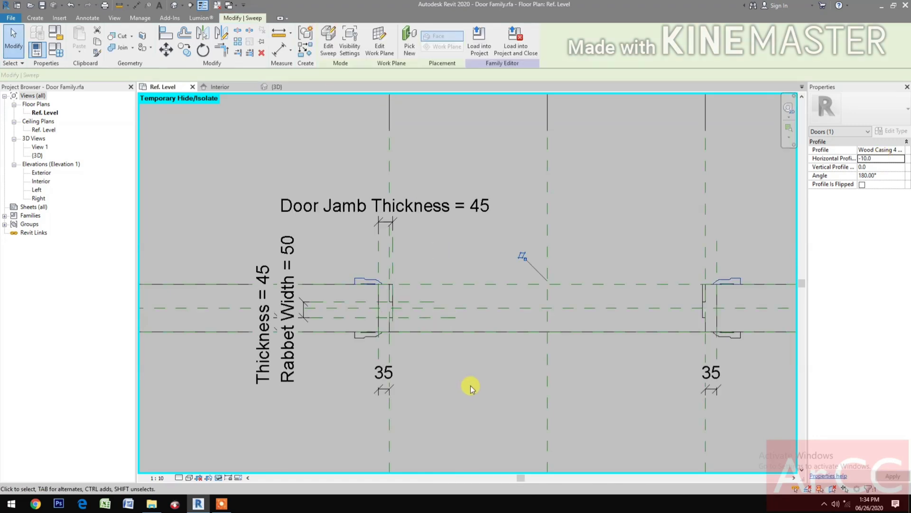
Select both the interior and exterior casing sweeps and link their visibility to a new type parameter named Door Casing 2
middle_click_drag(458, 385, 441, 372)
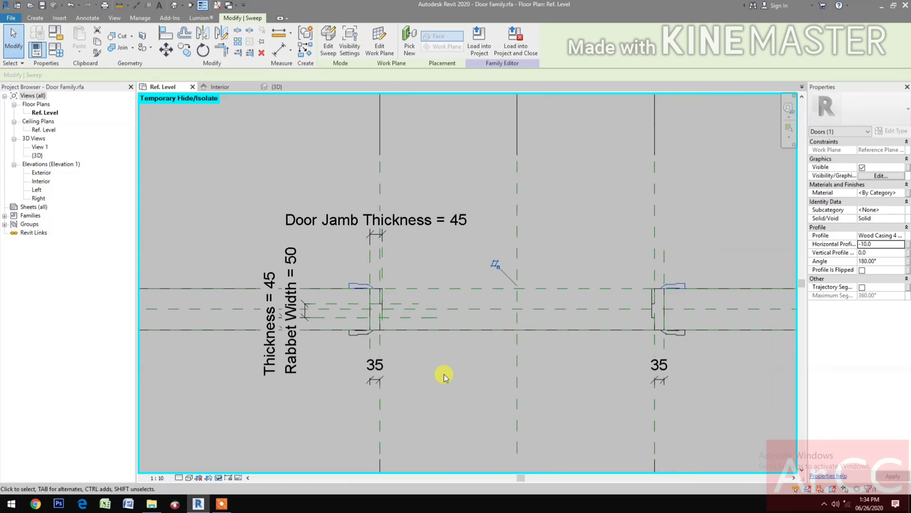
left_click(445, 377)
left_click(357, 290)
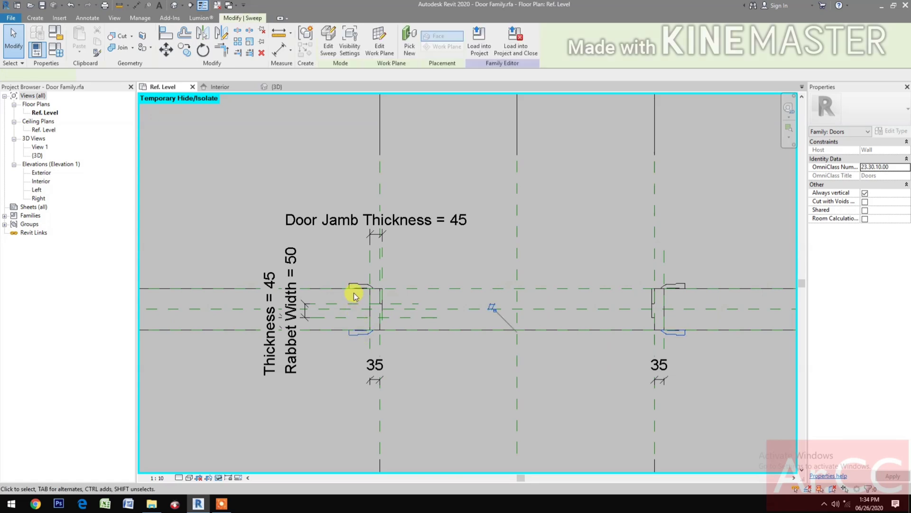
left_click(524, 311, "ctrl")
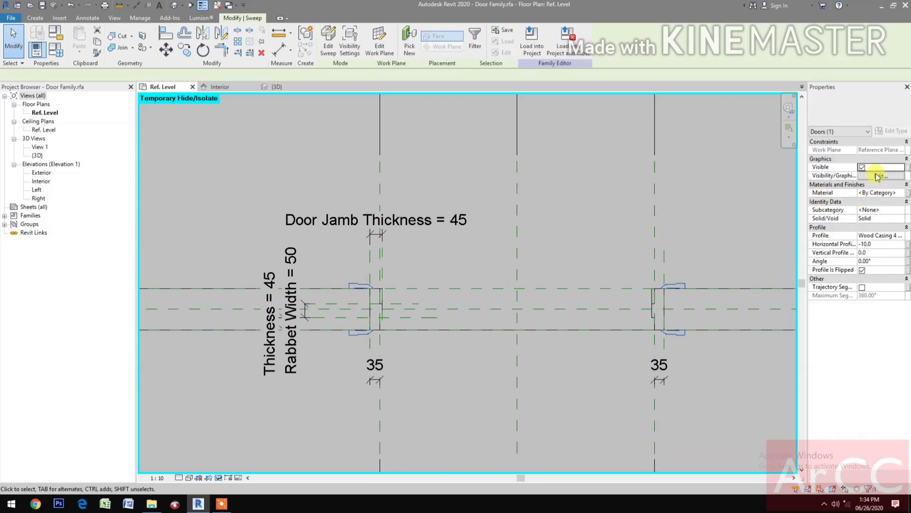
left_click(907, 167)
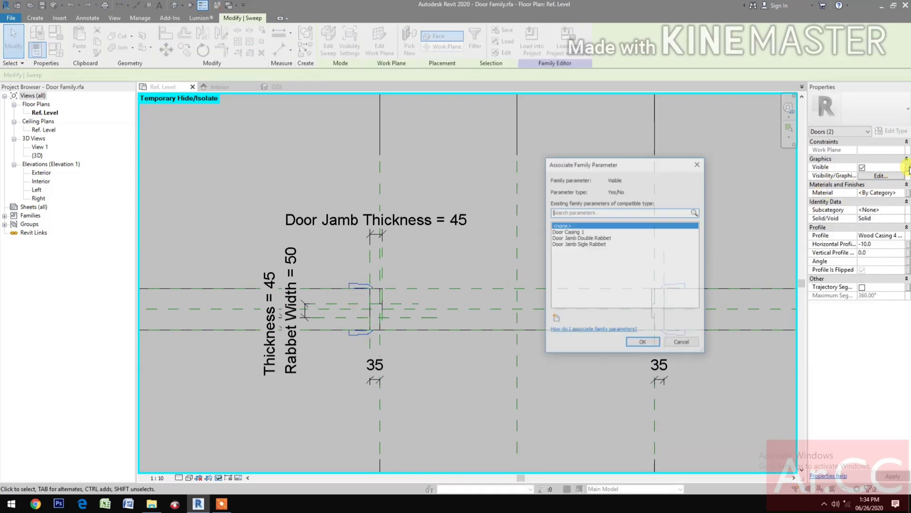
left_click(554, 320)
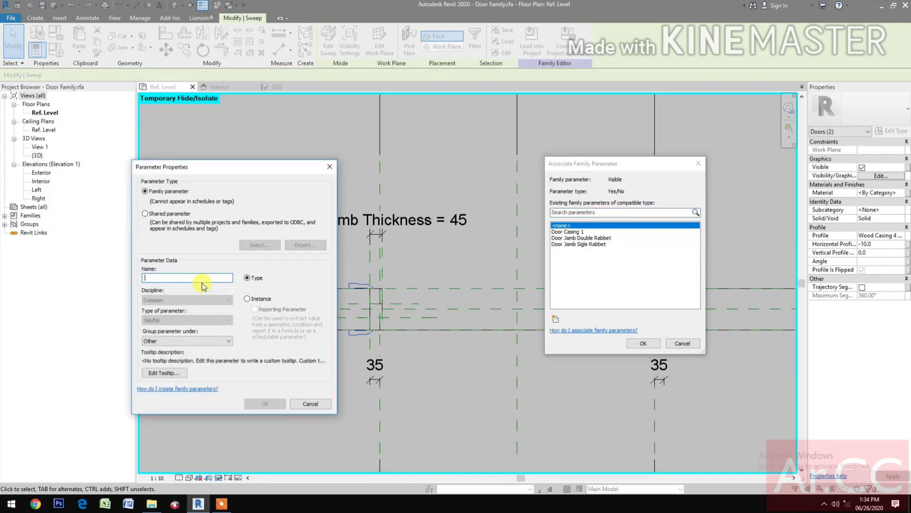
type("Door Casing 2")
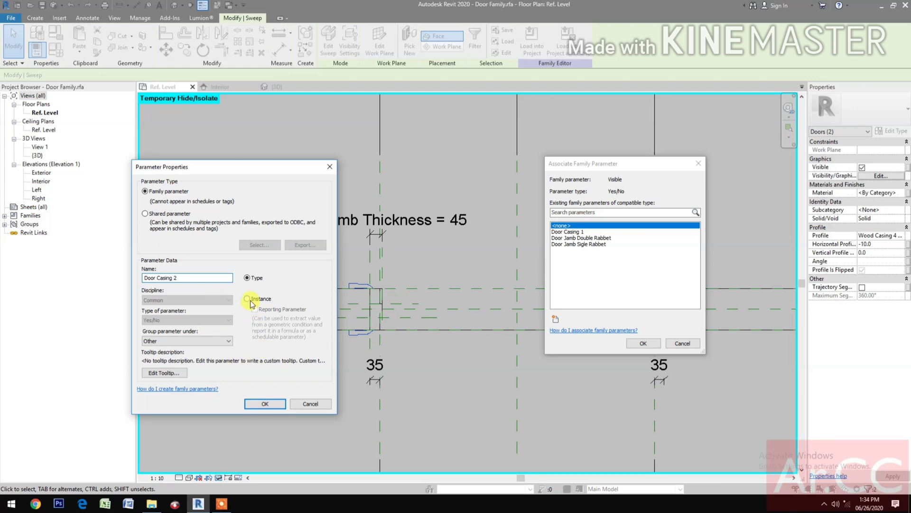
left_click(267, 403)
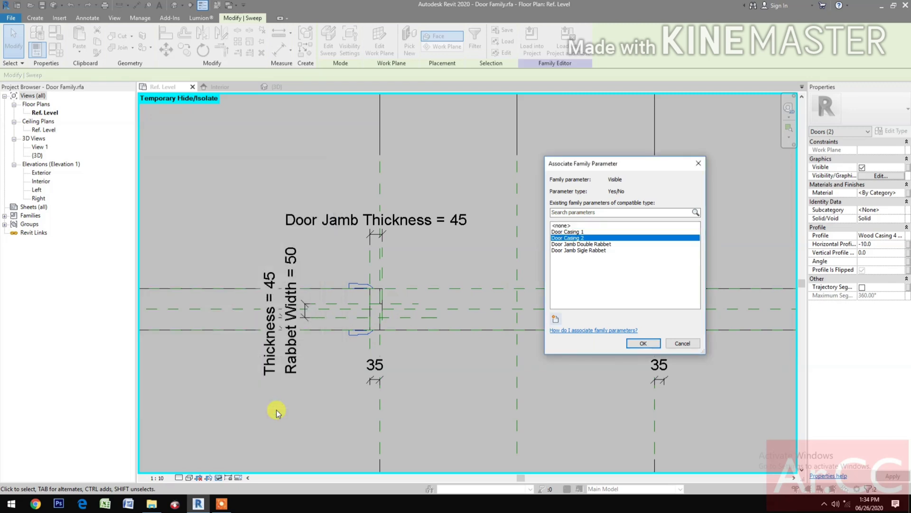
left_click(636, 343)
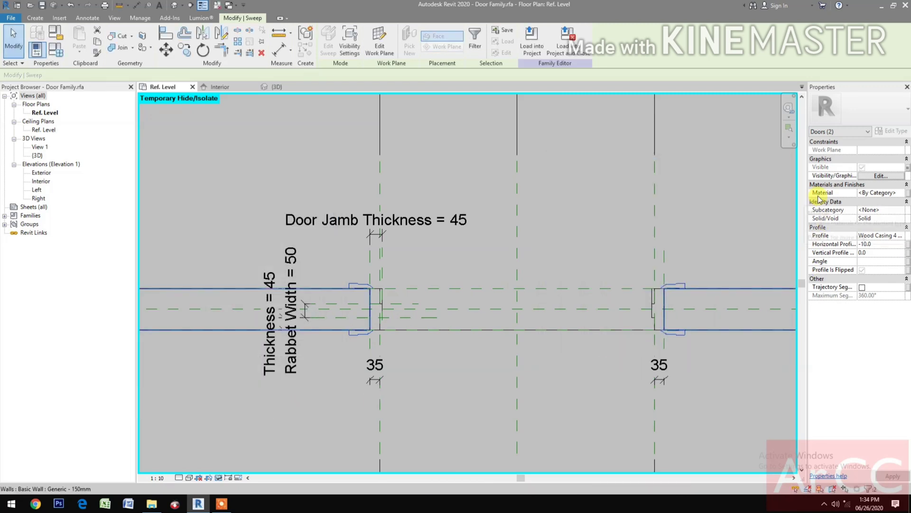
Associate the material of both selected casing sweeps with the DC Finish family parameter
left_click(908, 193)
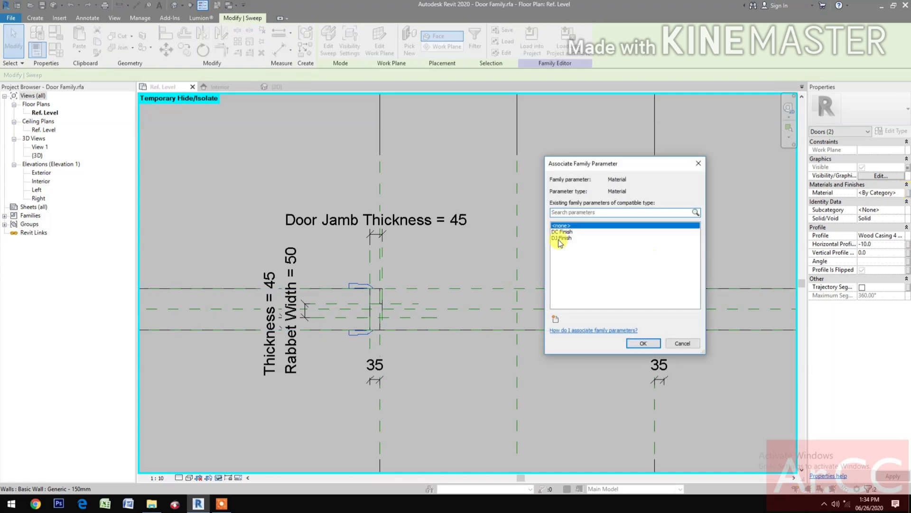
left_click(557, 232)
left_click(643, 343)
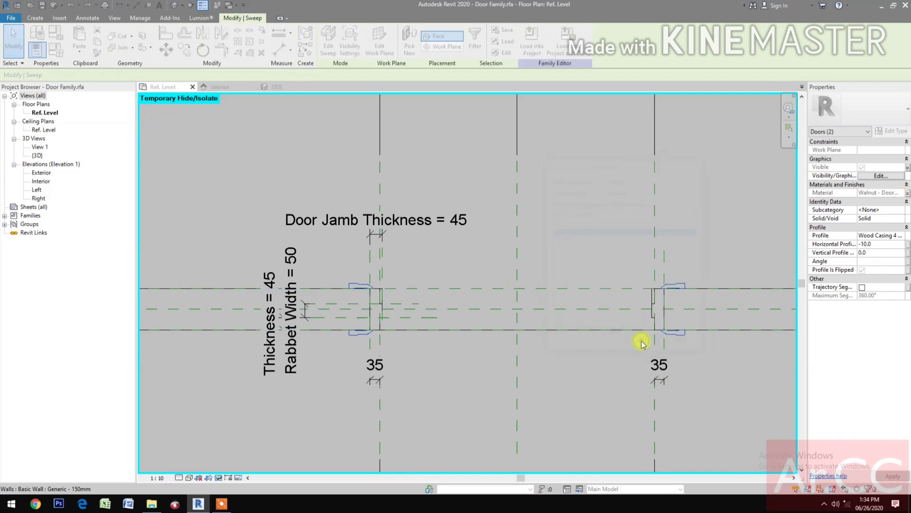
left_click(555, 372)
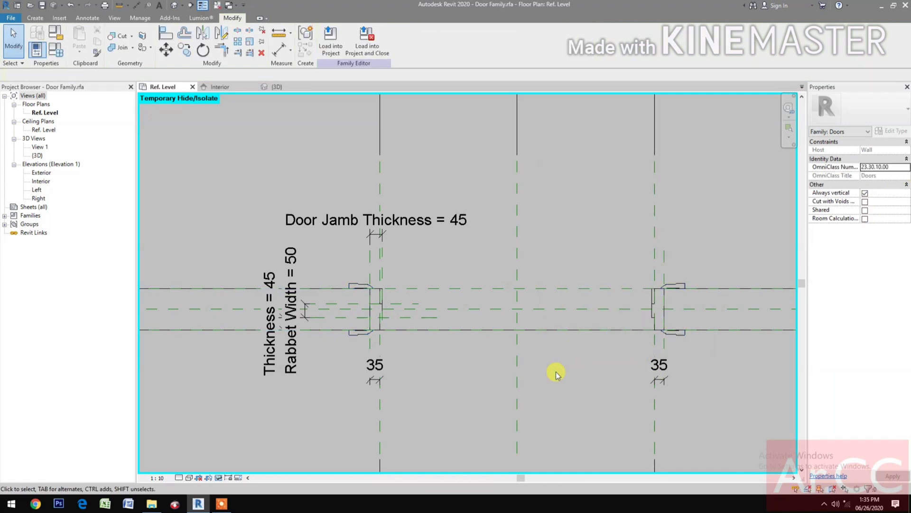
In the Interior elevation, test the door family's Width parameter at 800 and set it back to 1000
left_click(221, 87)
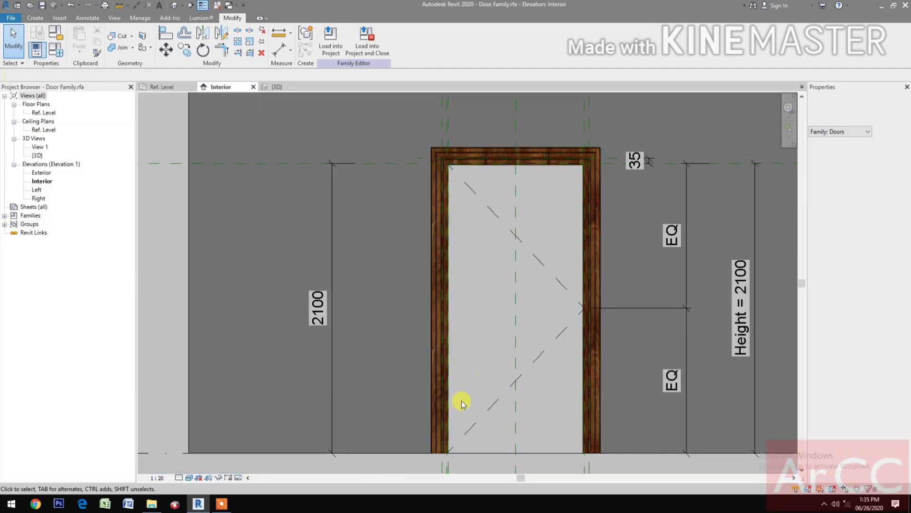
scroll(465, 399, "down", 2)
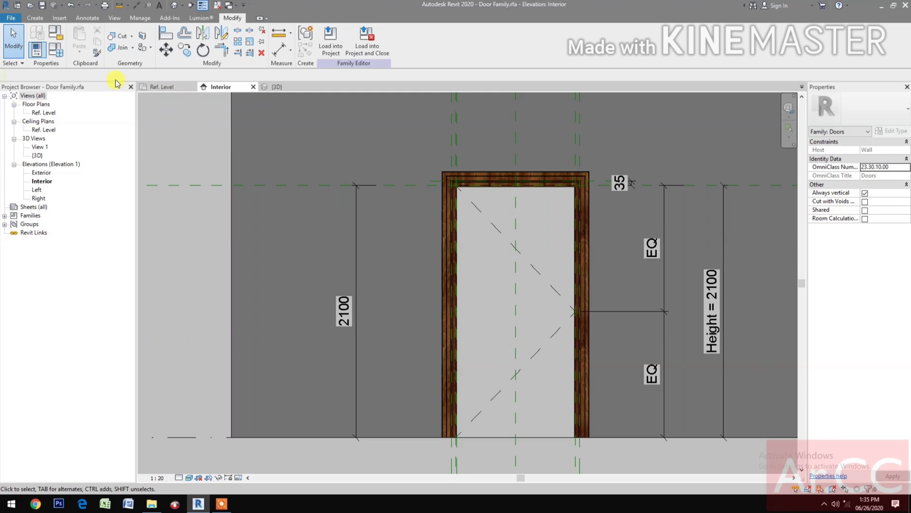
left_click(62, 57)
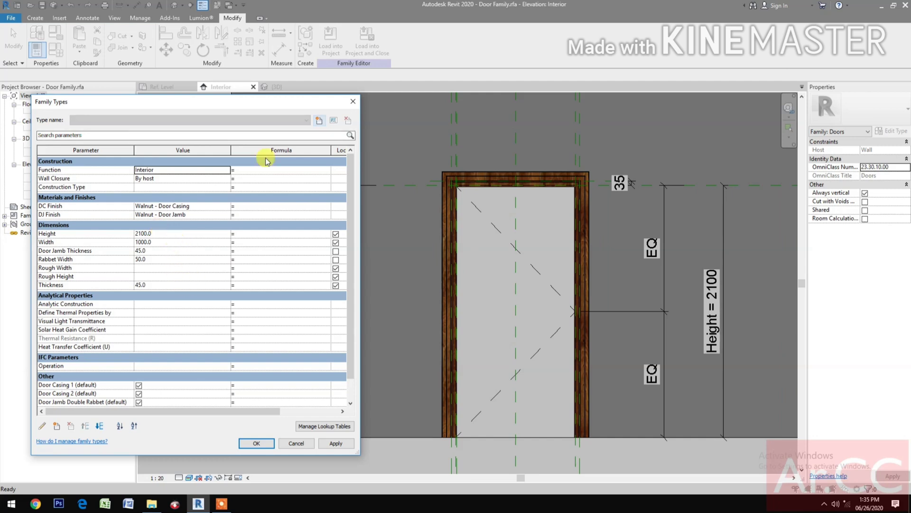
left_click(185, 241)
type("8")
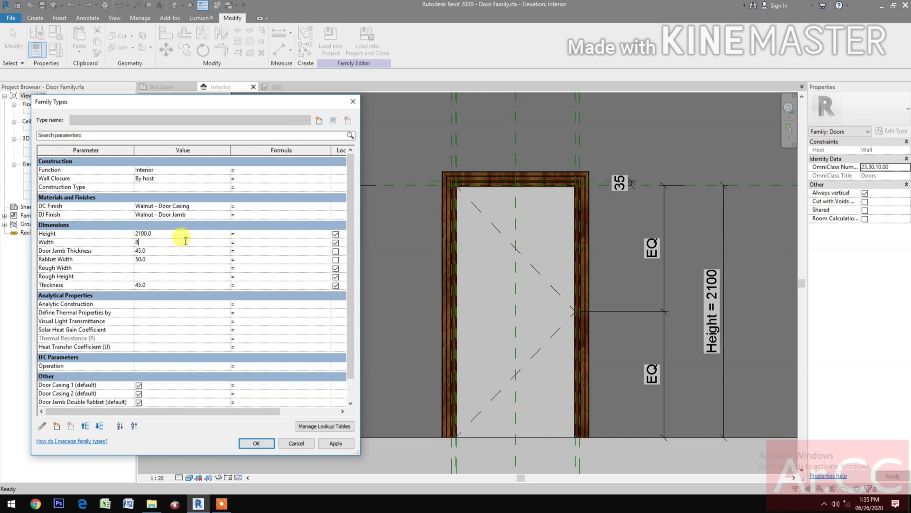
type("00")
left_click(336, 443)
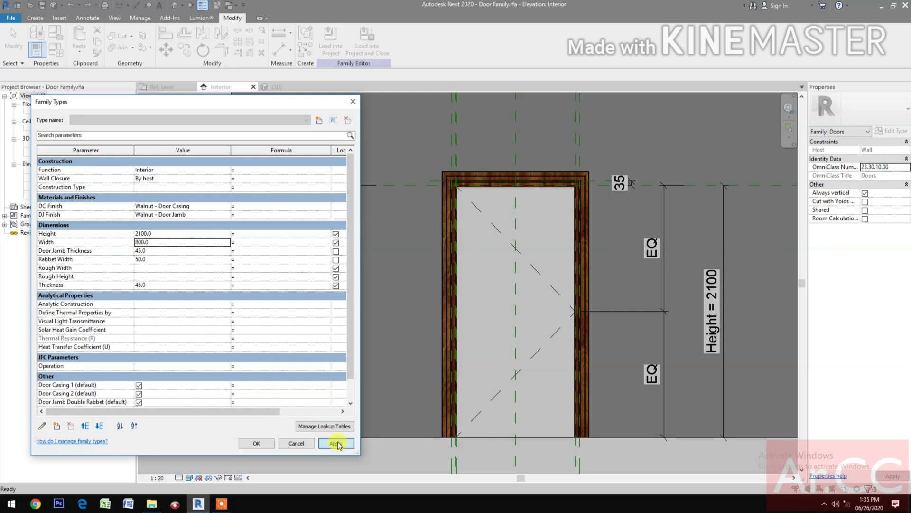
left_click(203, 241)
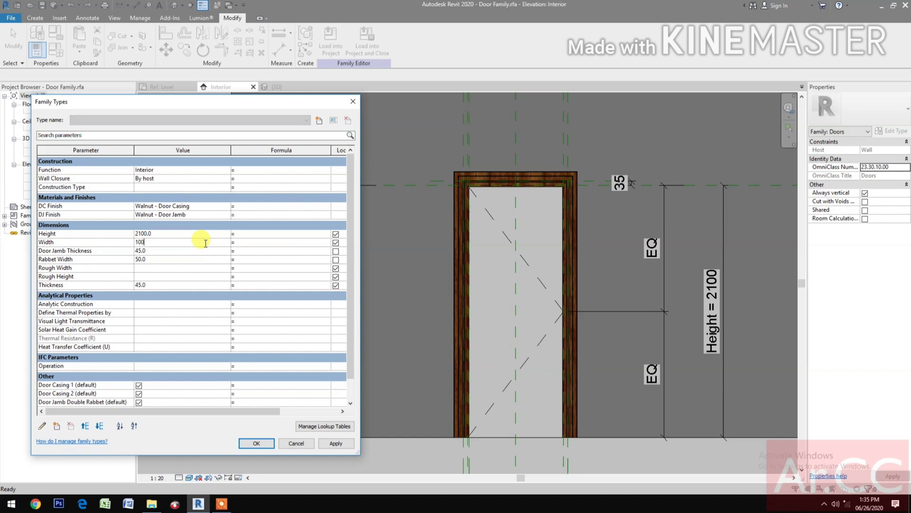
left_click(338, 444)
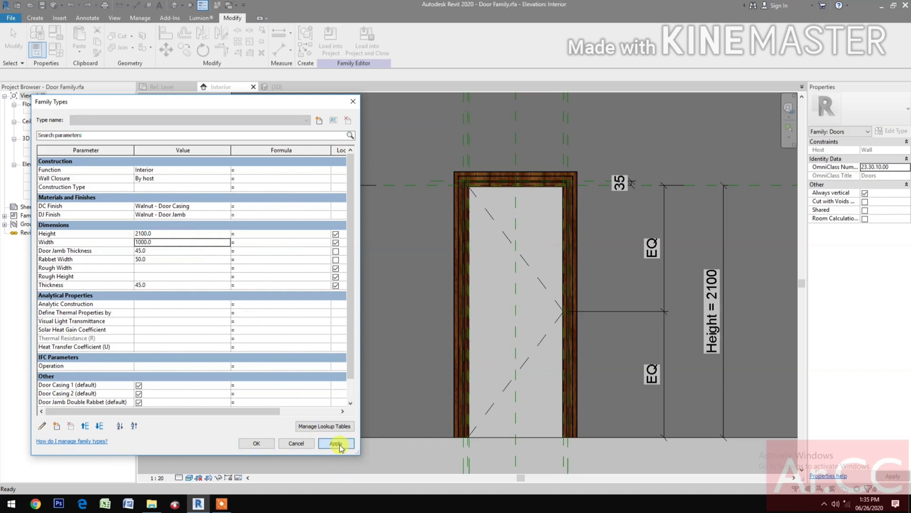
left_click(257, 443)
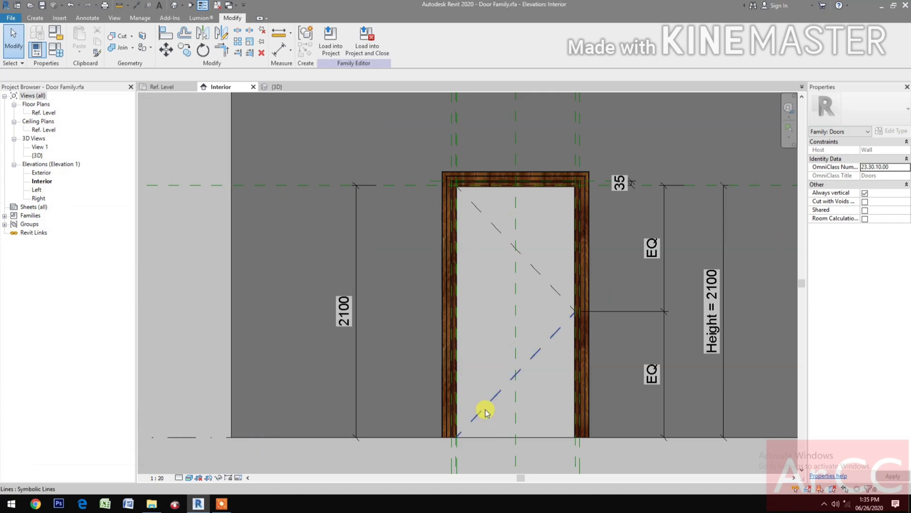
Check the casings in the family's 3D view, and open Door Project.rvt from the Desktop
left_click(275, 87)
scroll(681, 386, "up", 6)
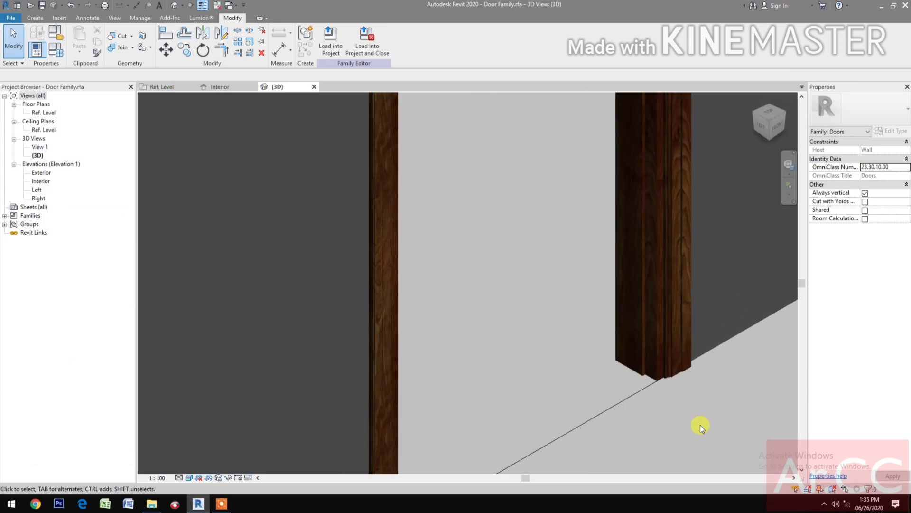
scroll(684, 412, "down", 6)
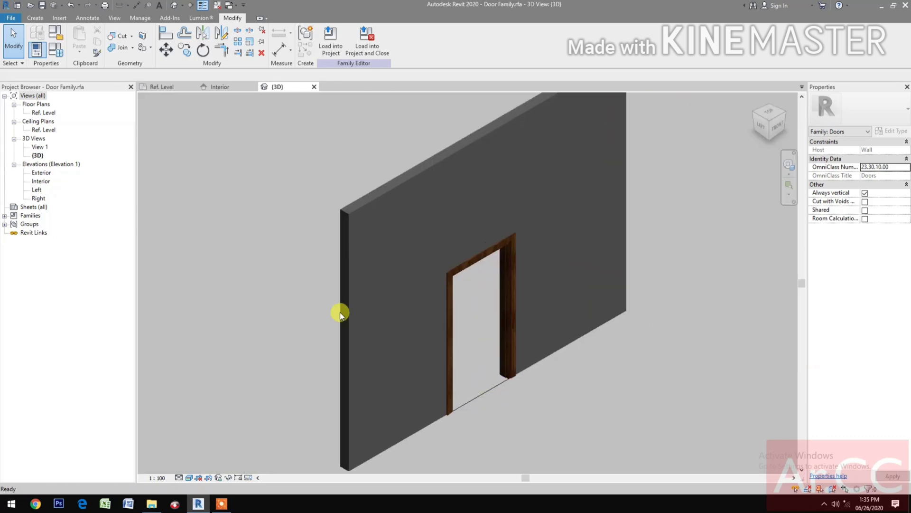
left_click(13, 17)
mouse_move(38, 85)
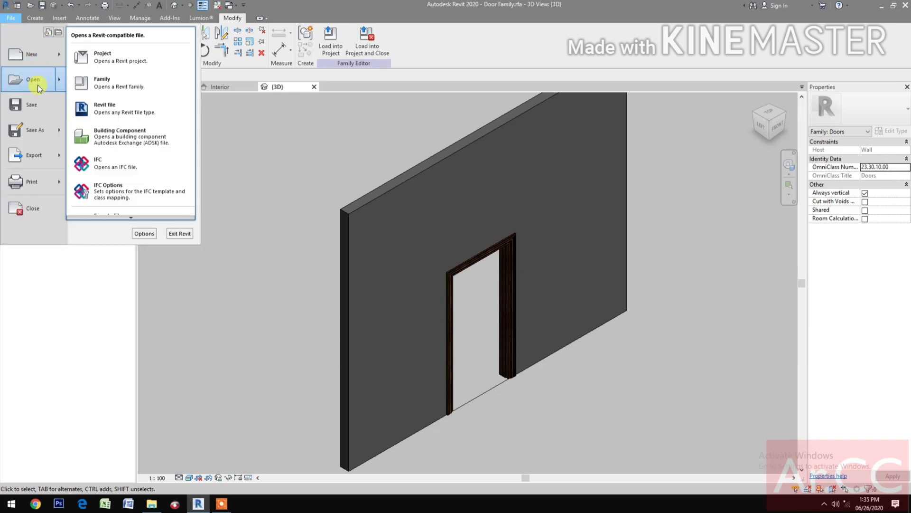
left_click(418, 258)
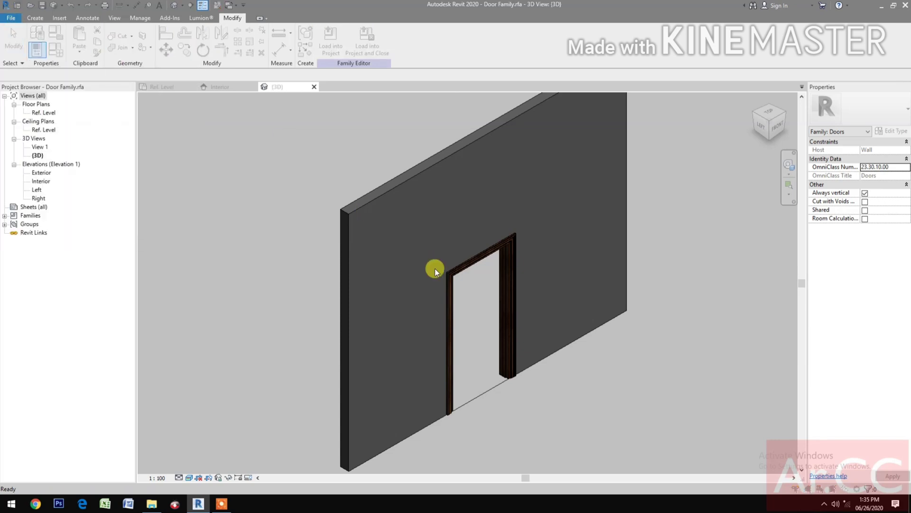
left_click(395, 155)
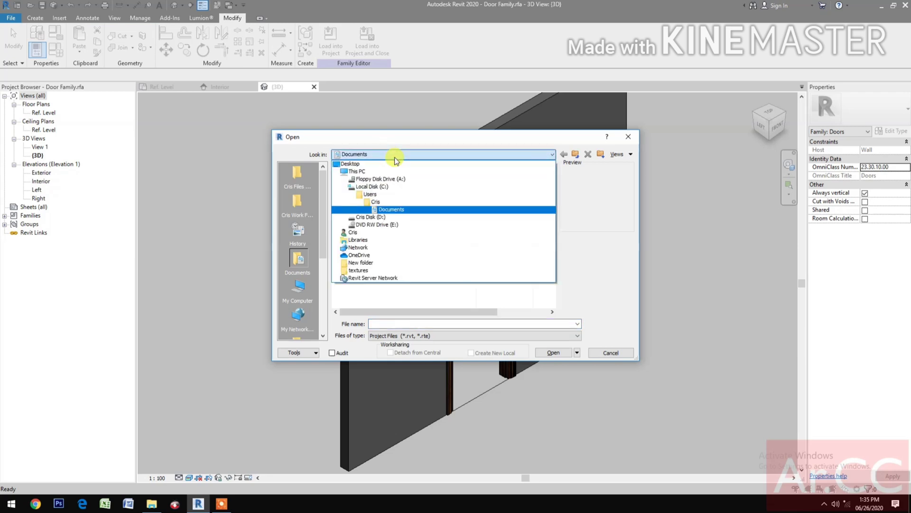
left_click(386, 167)
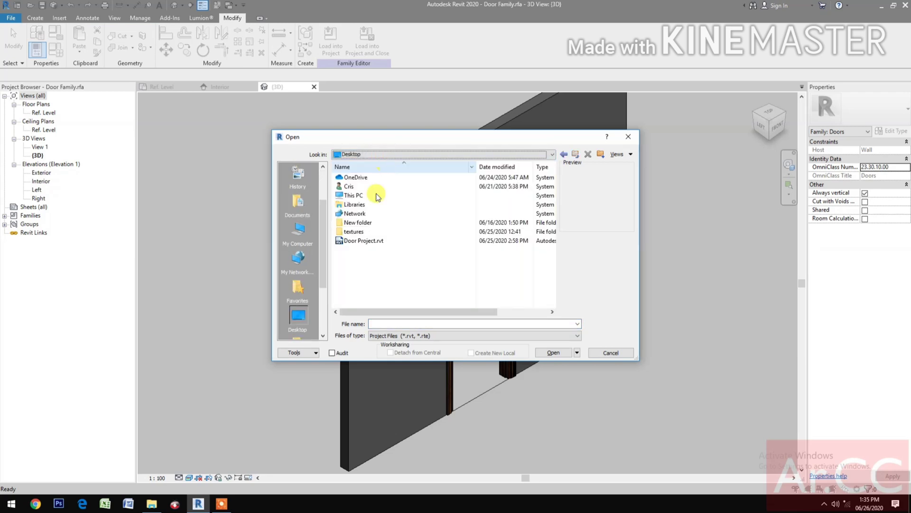
left_click(368, 238)
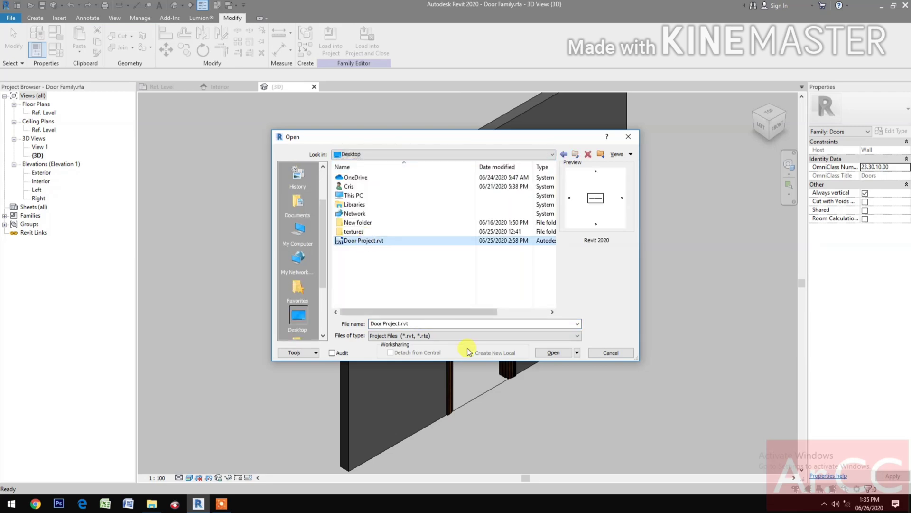
left_click(553, 352)
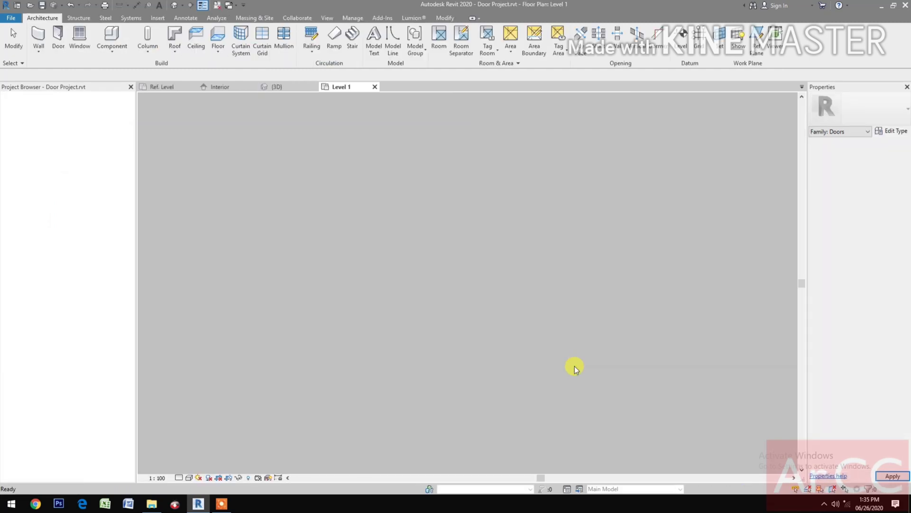
scroll(474, 291, "up", 4)
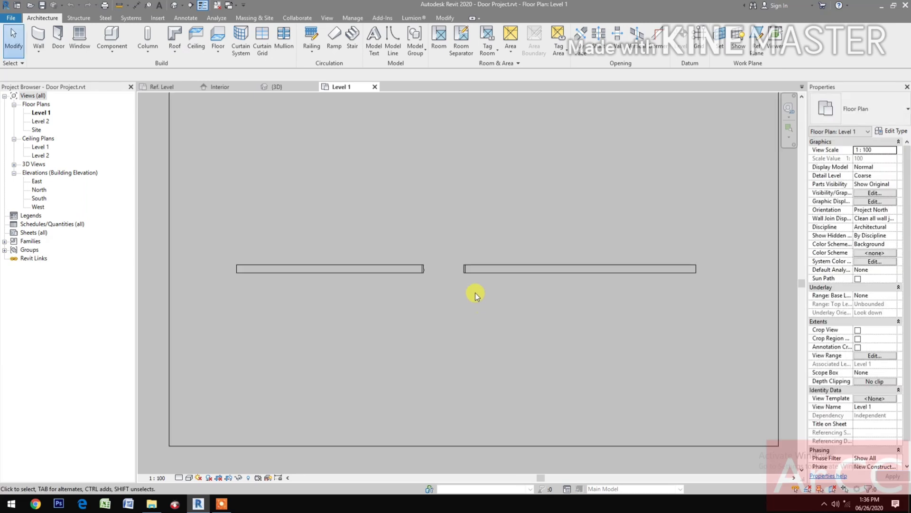
Load the door family into Door Project, overwriting the existing version, and close the family
left_click(171, 86)
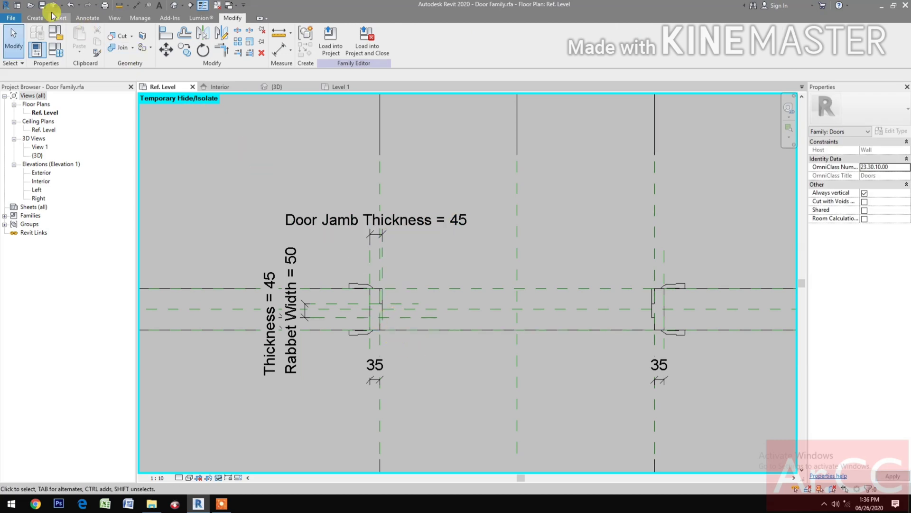
left_click(319, 193)
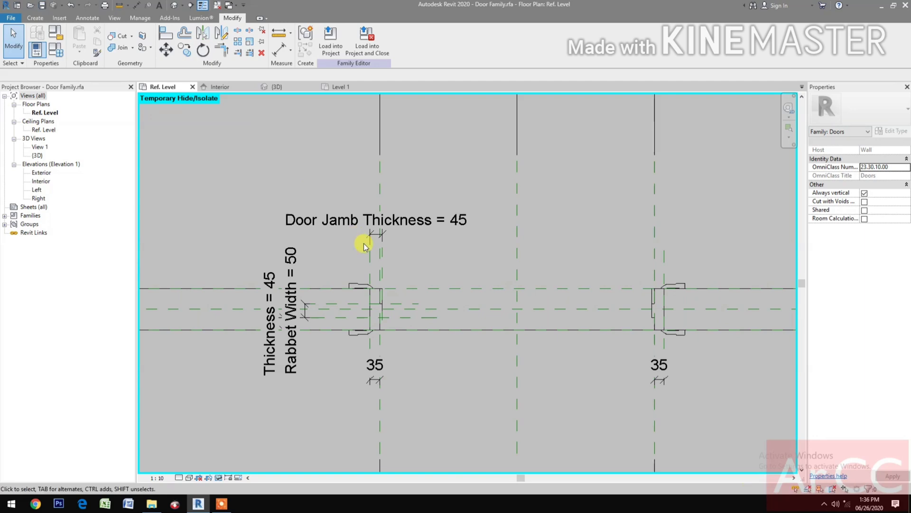
left_click(366, 46)
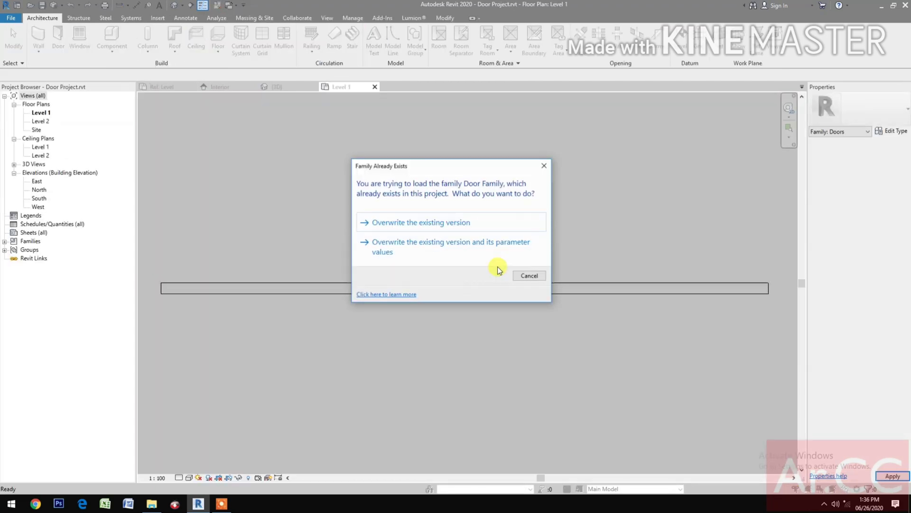
left_click(431, 223)
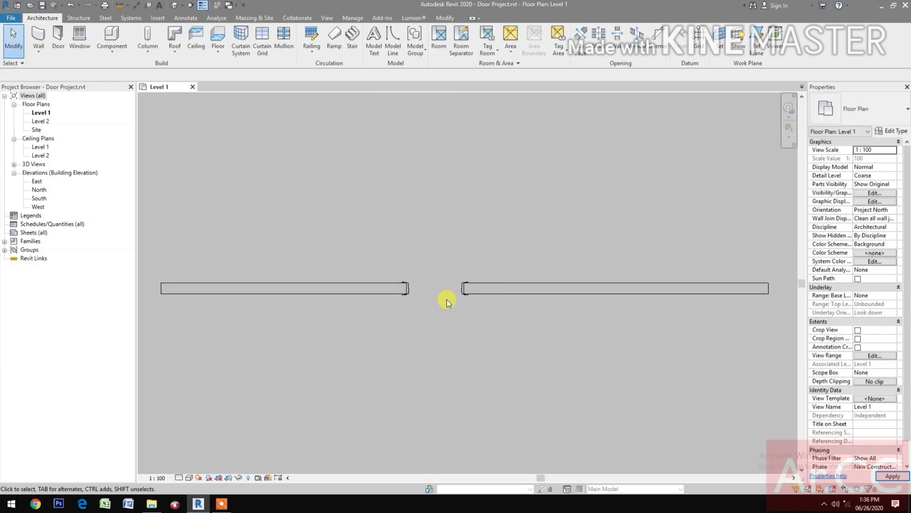
Turn off Door Casing 1 for the door in the Level 1 plan so only Door Casing 2 is shown
scroll(446, 299, "up", 6)
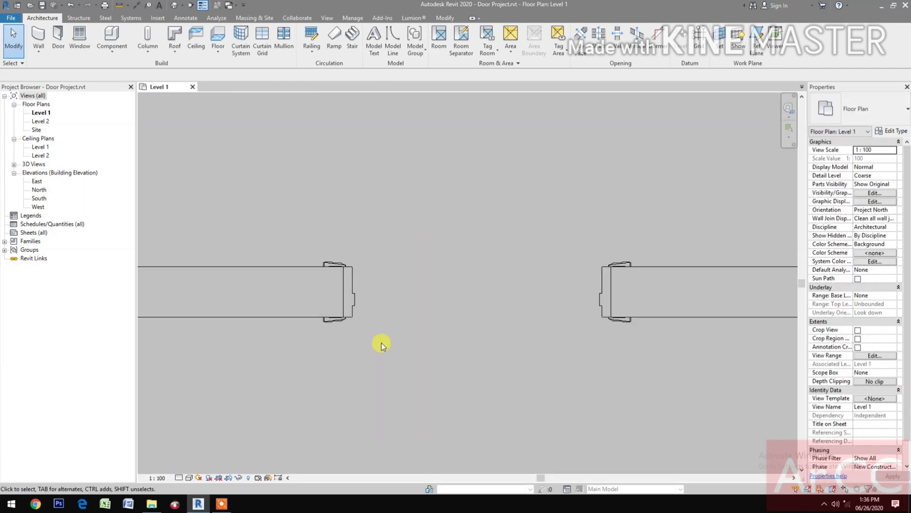
left_click(334, 299)
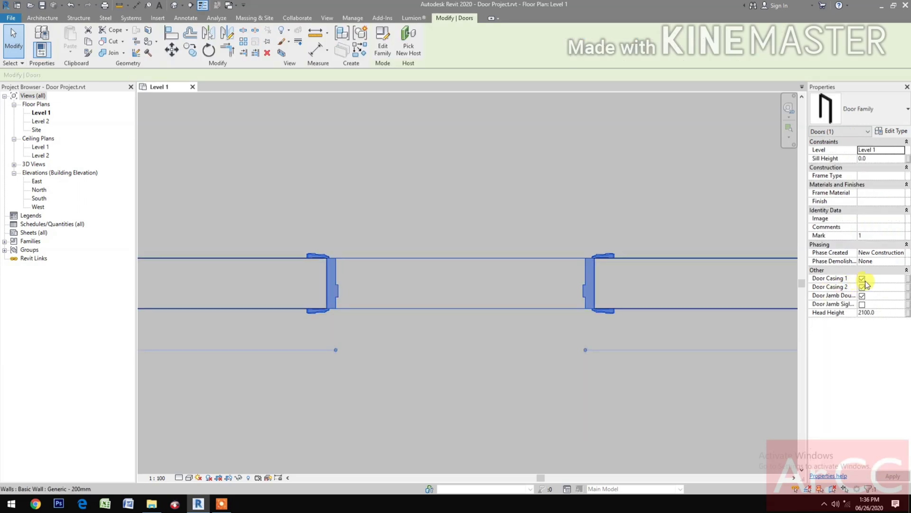
left_click(863, 279)
left_click(403, 386)
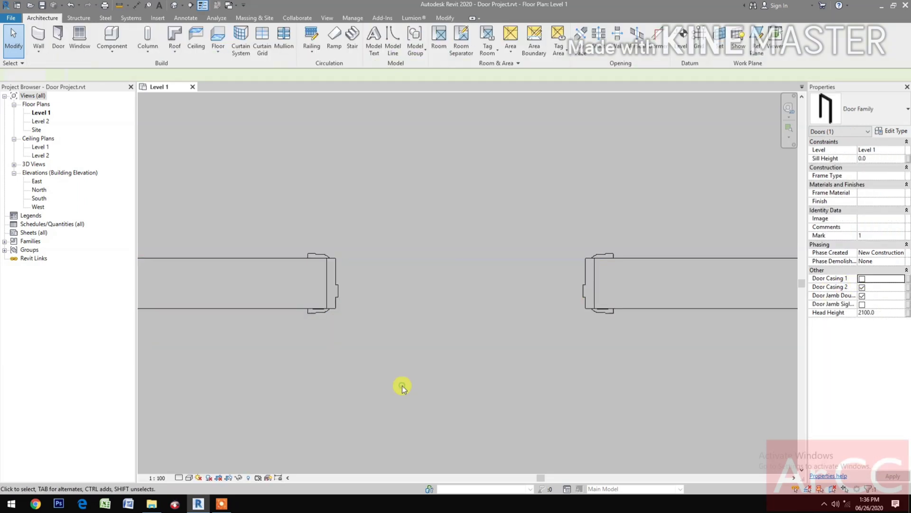
Switch the door's casing option by enabling Door Casing 1 and disabling Door Casing 2
left_click(336, 306)
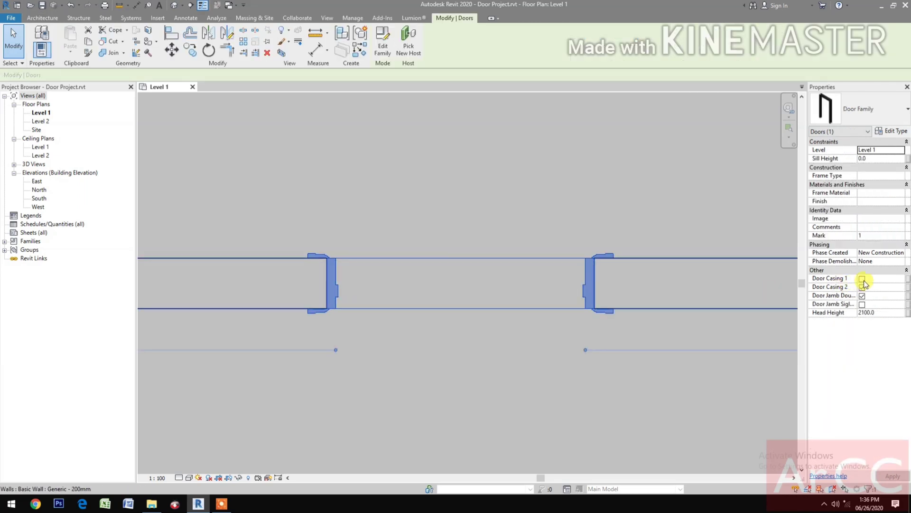
left_click(862, 279)
left_click(862, 286)
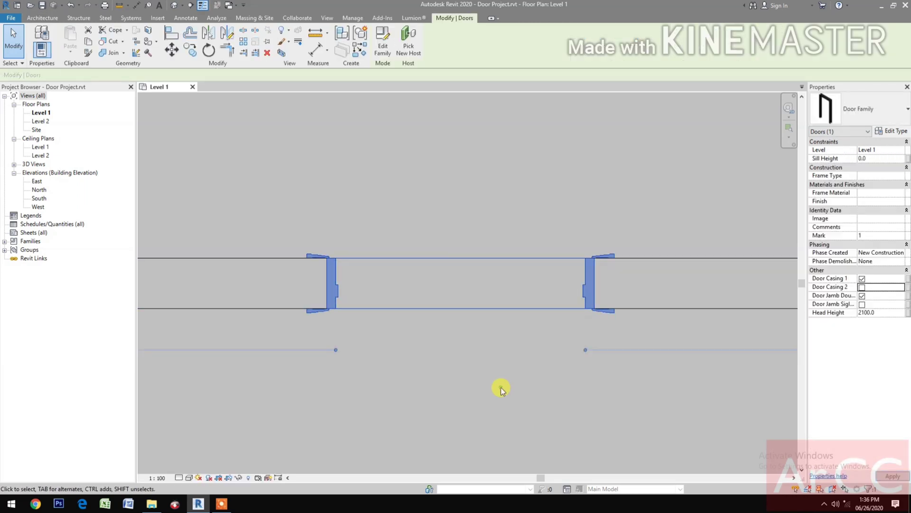
left_click(502, 389)
Switch the door's jamb from double rabbet to single rabbet using its instance visibility options
scroll(503, 394, "up", 3)
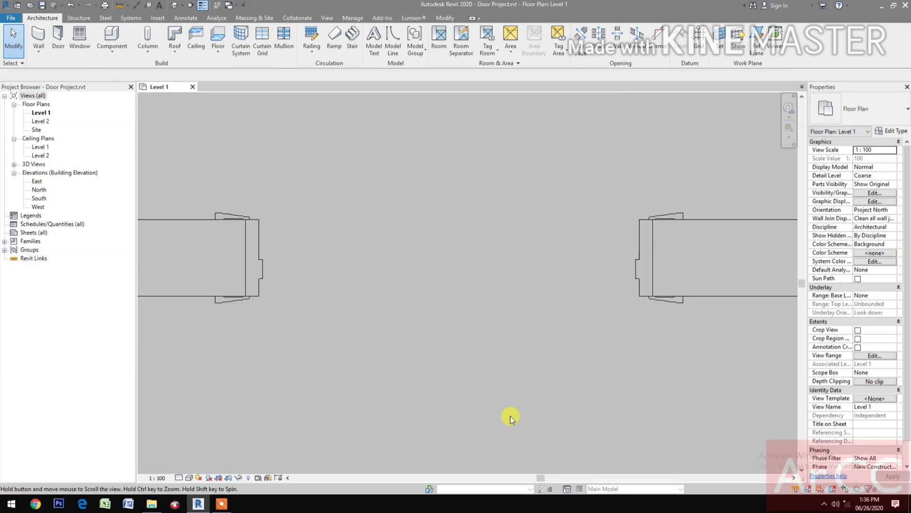
left_click(639, 282)
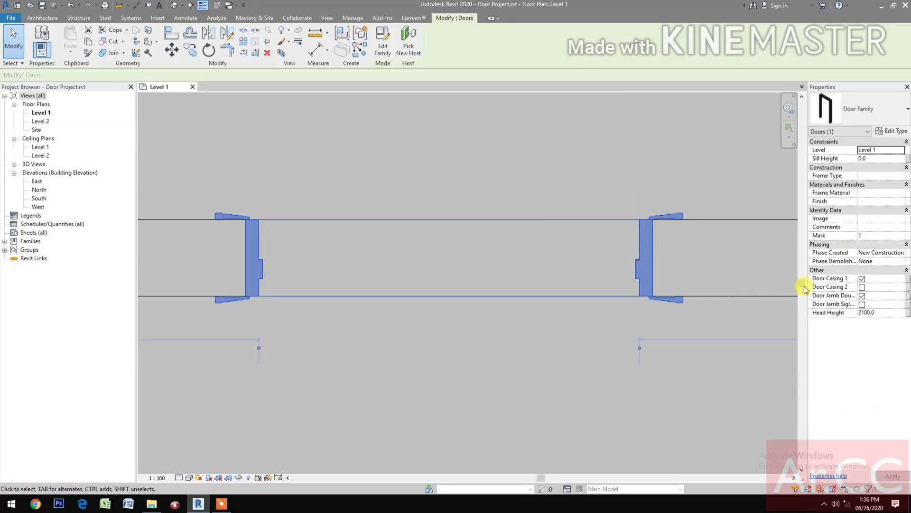
left_click(862, 296)
left_click(862, 305)
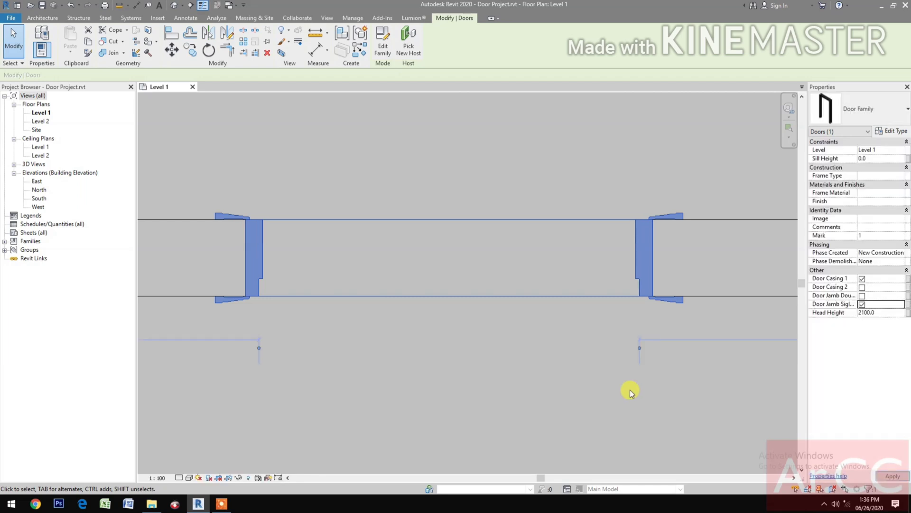
left_click(558, 425)
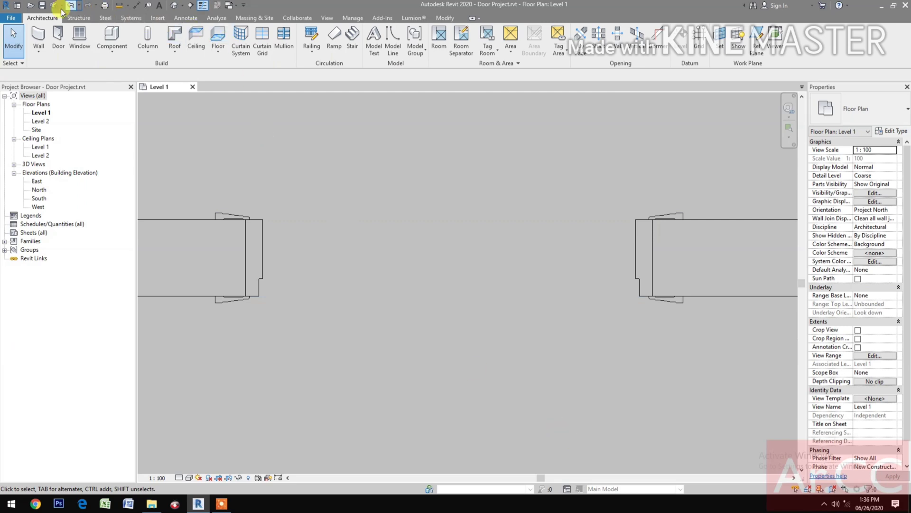
Open the default 3D view and inspect the door frame in the wall from the front
left_click(174, 6)
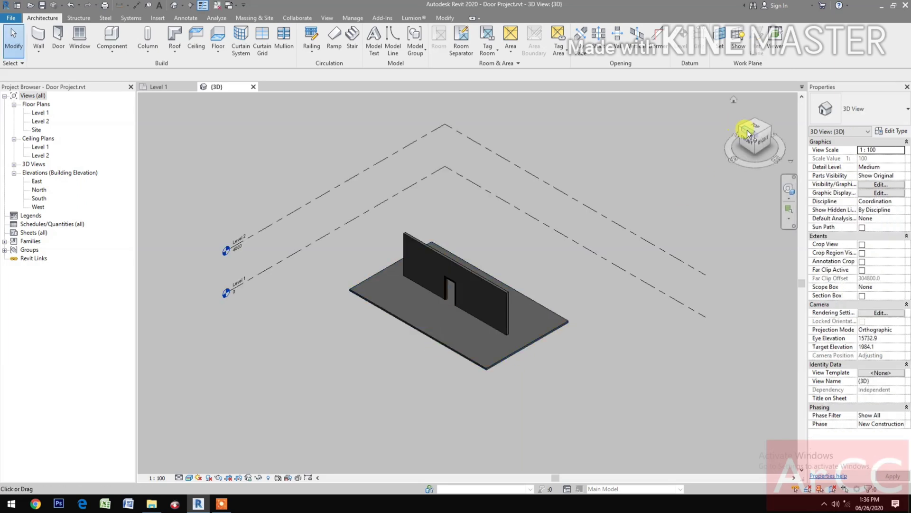
left_click(743, 131)
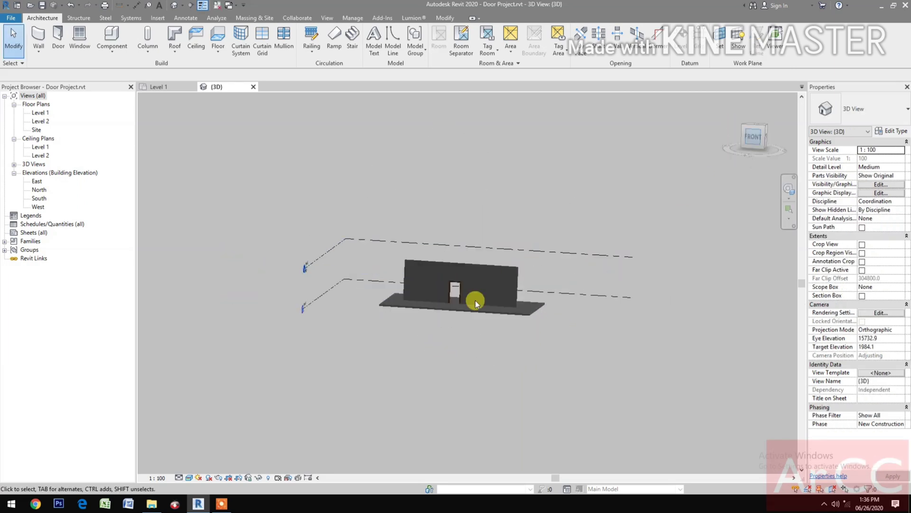
scroll(470, 306, "up", 6)
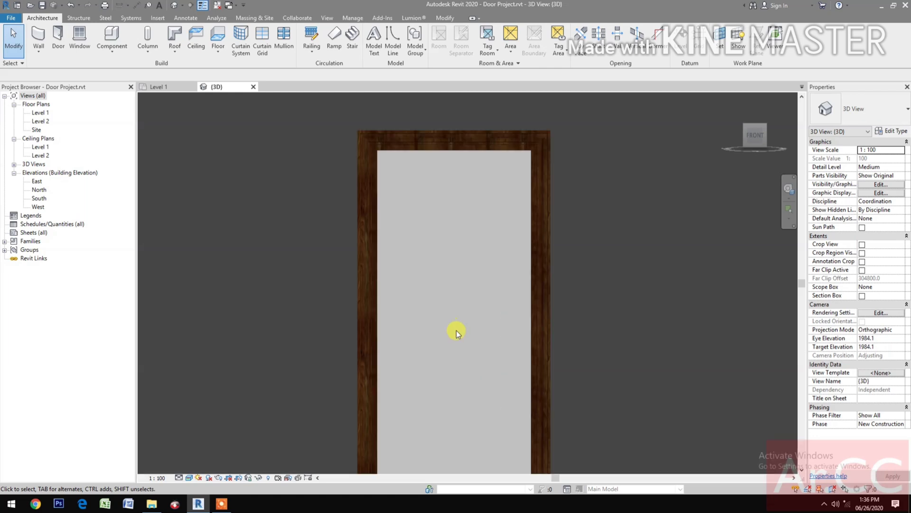
middle_click_drag(466, 322, 519, 317)
scroll(462, 309, "down", 1)
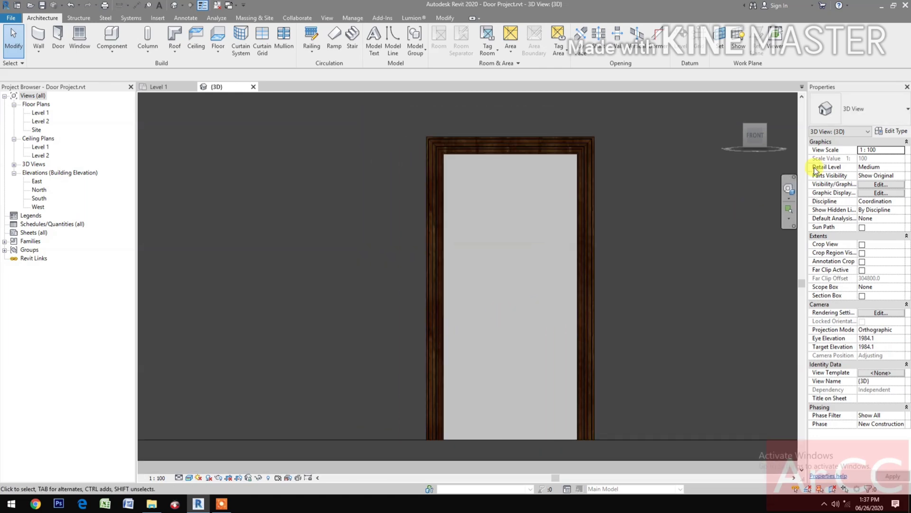
Switch the door's casing in the 3D view by enabling Door Casing 2 and disabling Door Casing 1
left_click(902, 132)
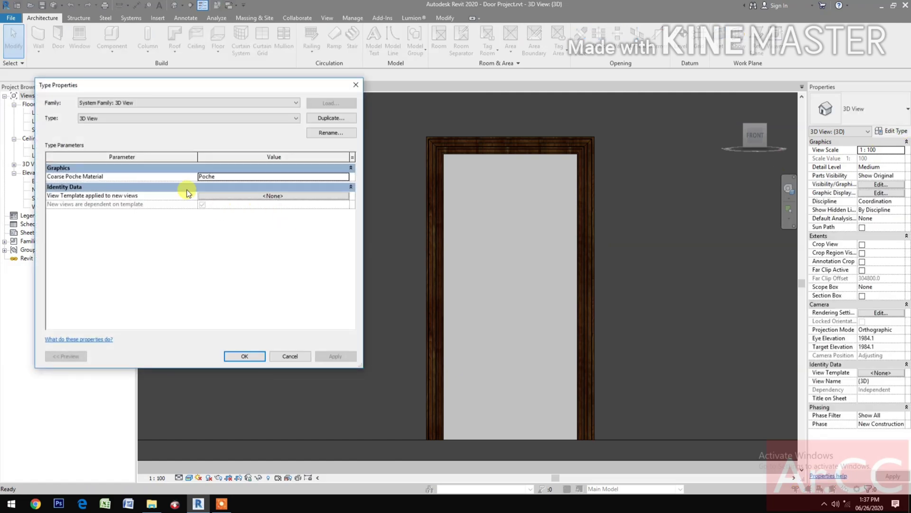
left_click(356, 84)
left_click(427, 143)
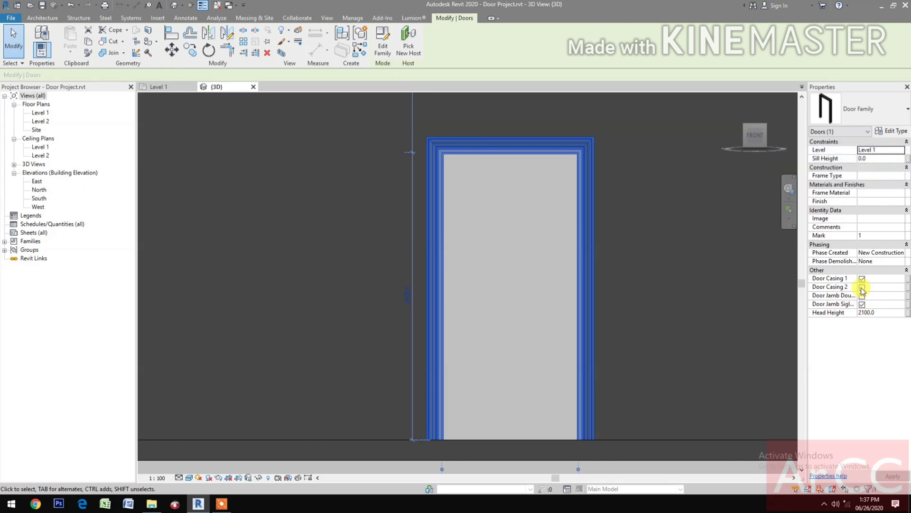
left_click(862, 287)
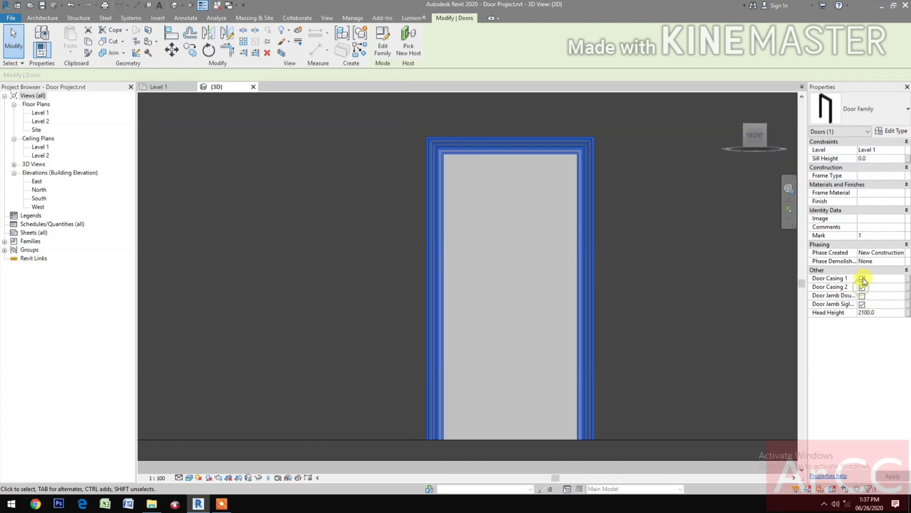
left_click(656, 347)
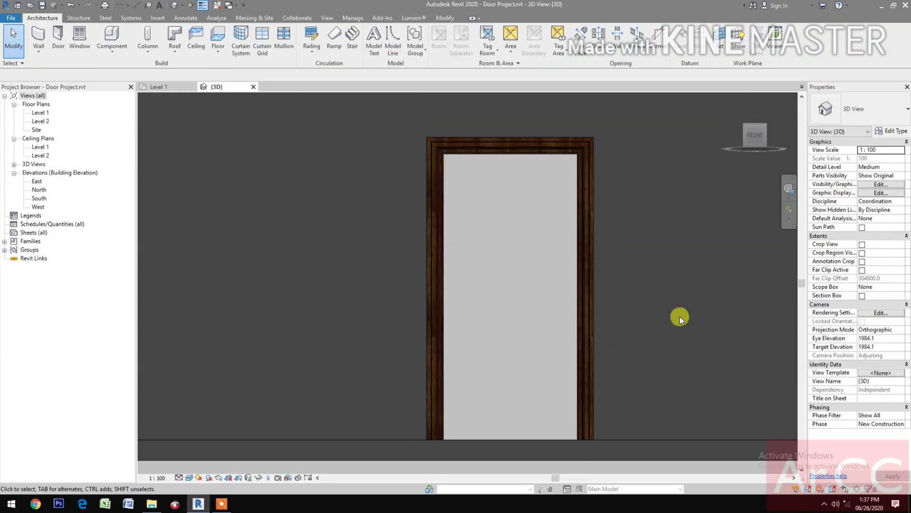
Set the Width type parameter of the Door Family to 800 and apply it to the placed door
left_click(590, 332)
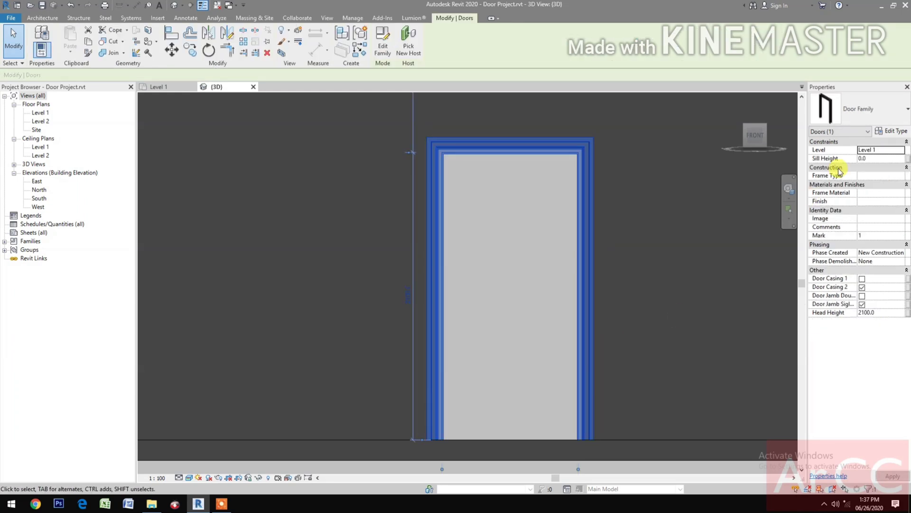
left_click(902, 132)
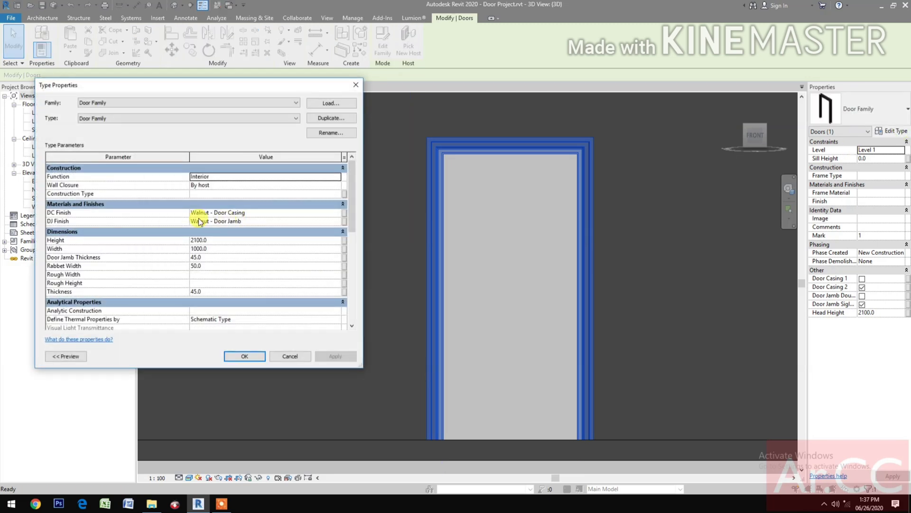
left_click(222, 249)
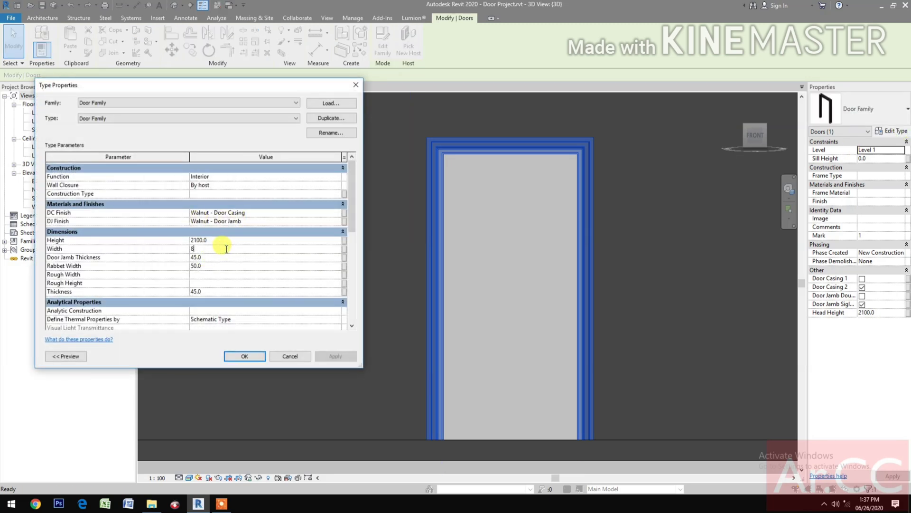
left_click(352, 362)
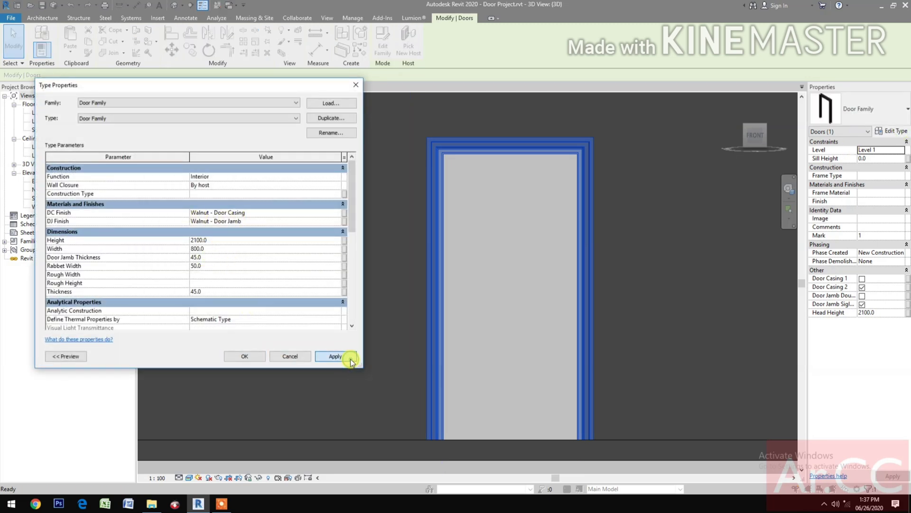
left_click(245, 356)
left_click(283, 392)
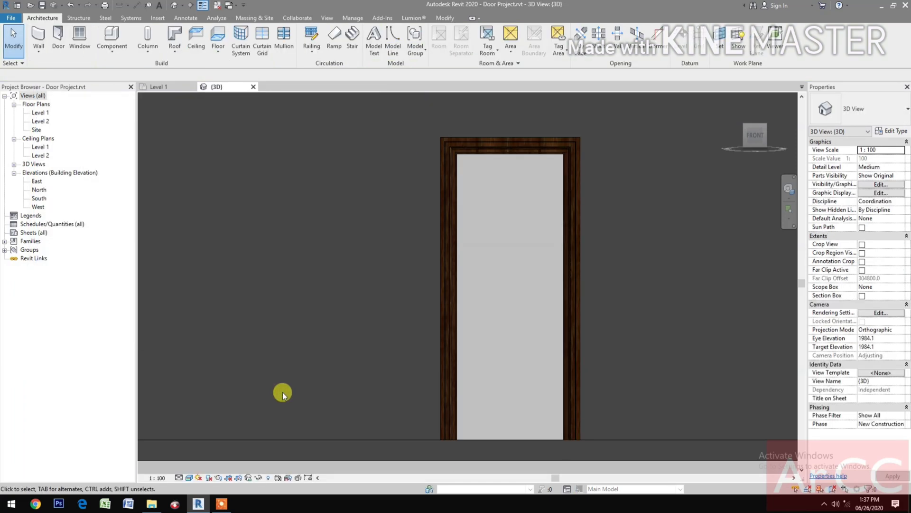